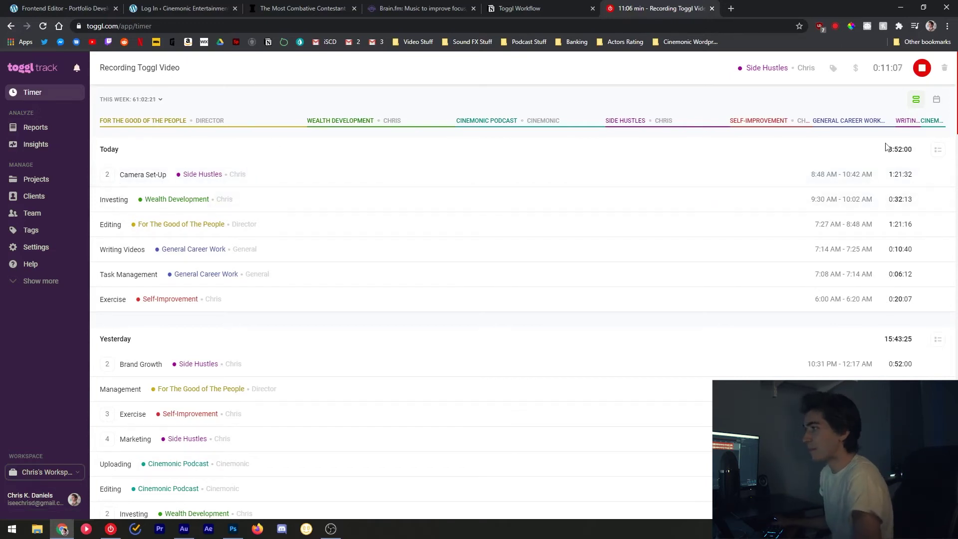
double_click(166, 68)
left_click(142, 68)
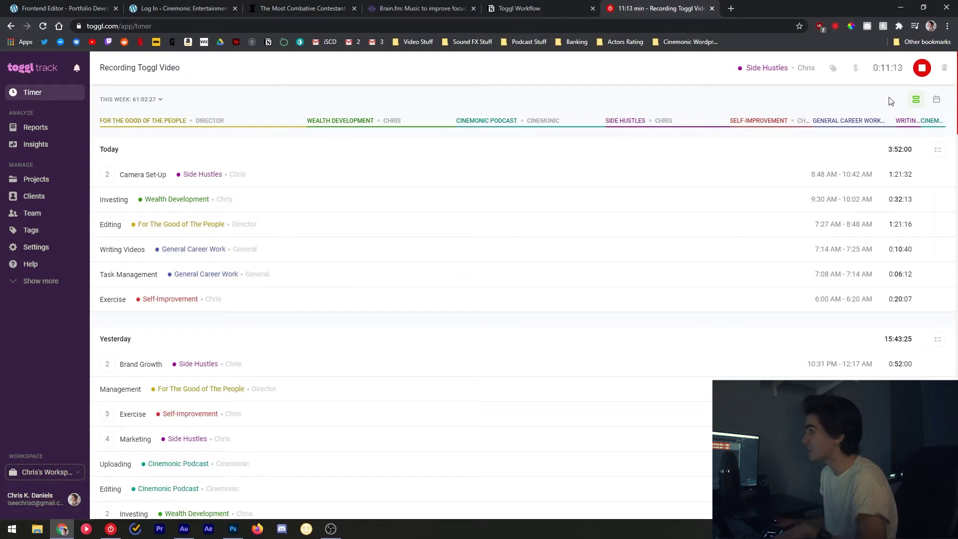
left_click(887, 68)
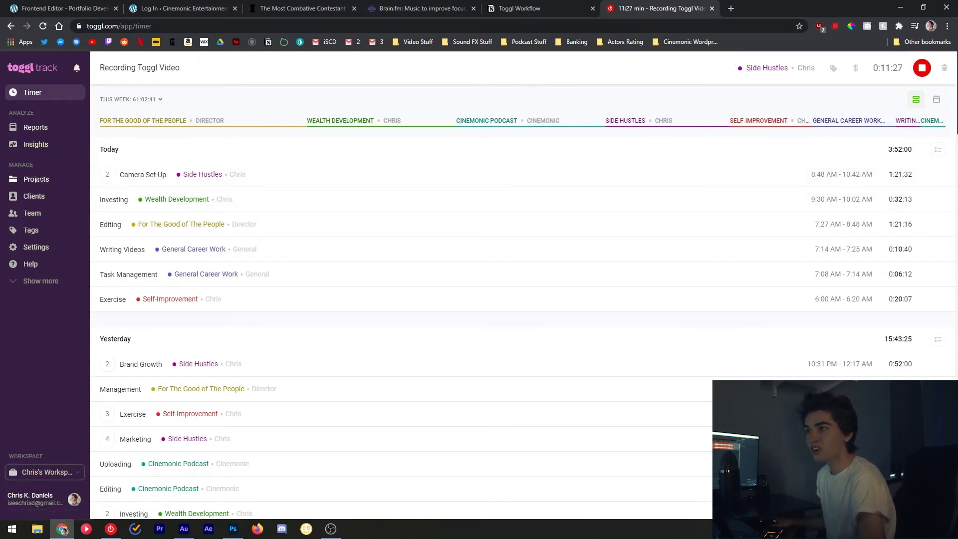
Step: Open the workspace's project list and look through the active projects with their colours, clients and tracked hours
left_click(35, 180)
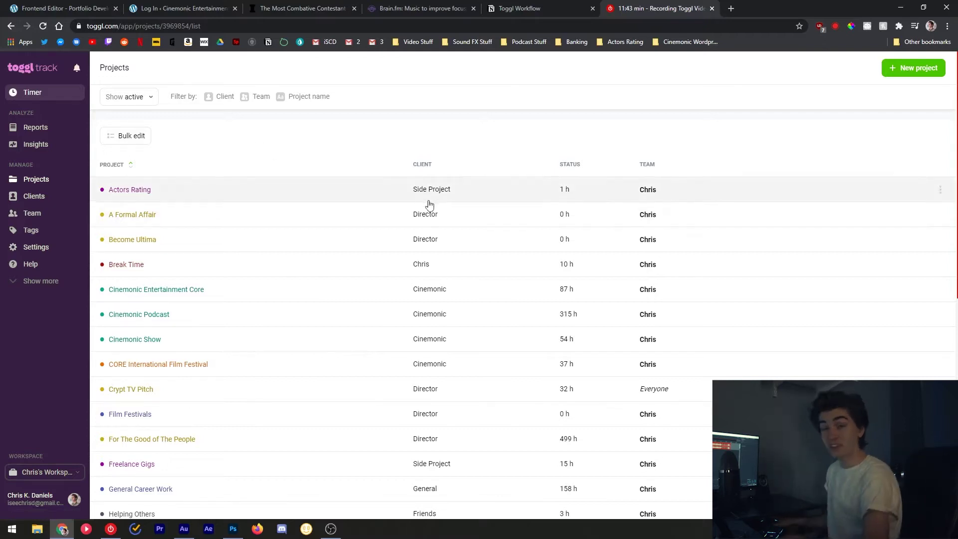
scroll(371, 143, "down", 1)
scroll(395, 160, "up", 1)
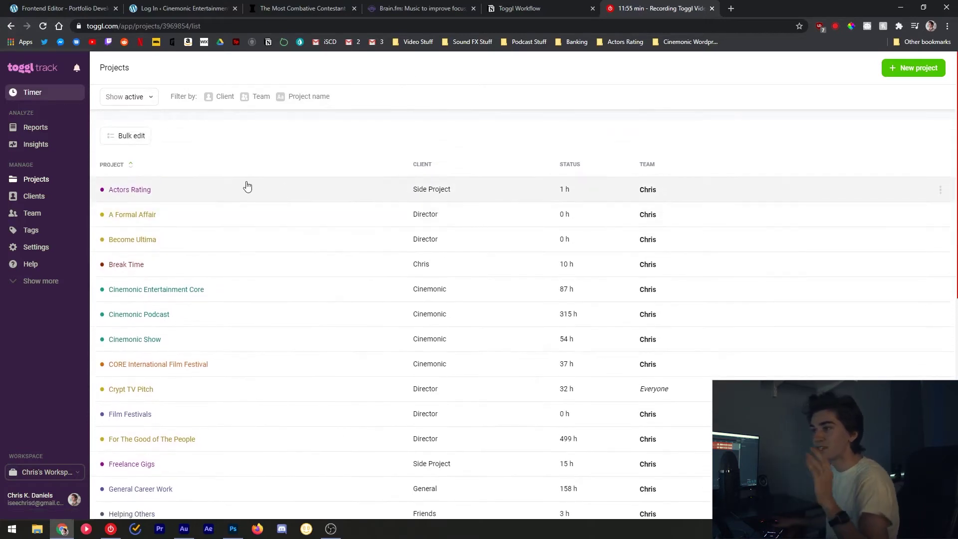
scroll(326, 270, "down", 1)
scroll(326, 269, "up", 1)
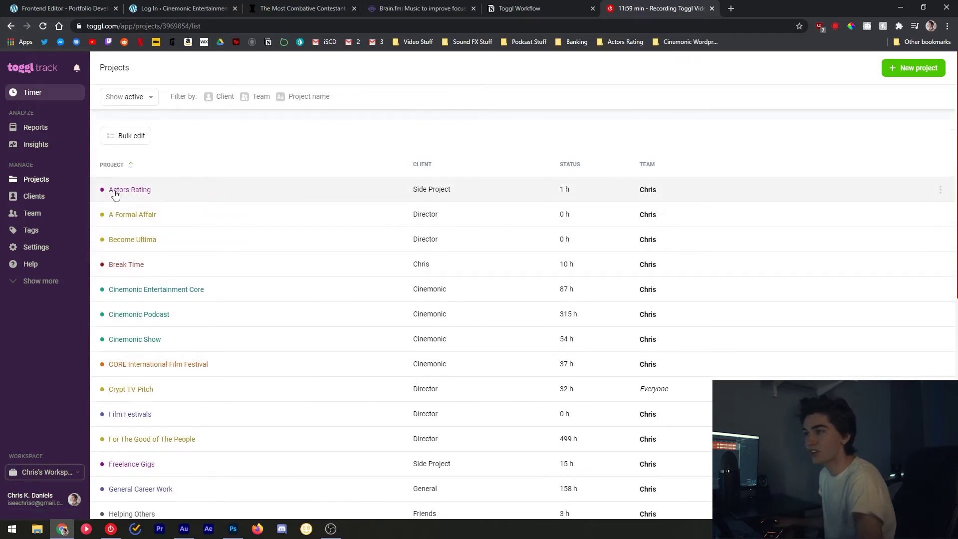
scroll(139, 214, "down", 1)
scroll(146, 224, "up", 1)
scroll(151, 236, "down", 1)
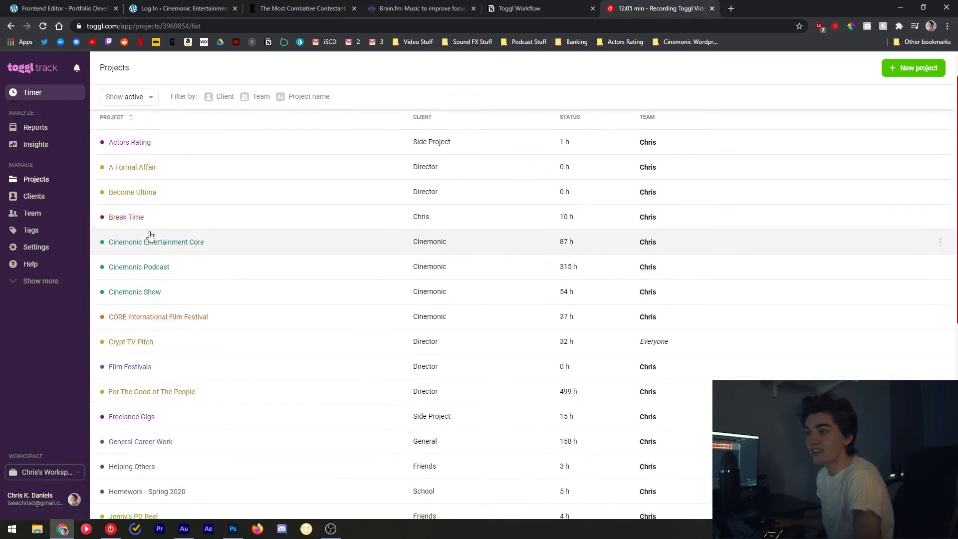
scroll(137, 335, "up", 1)
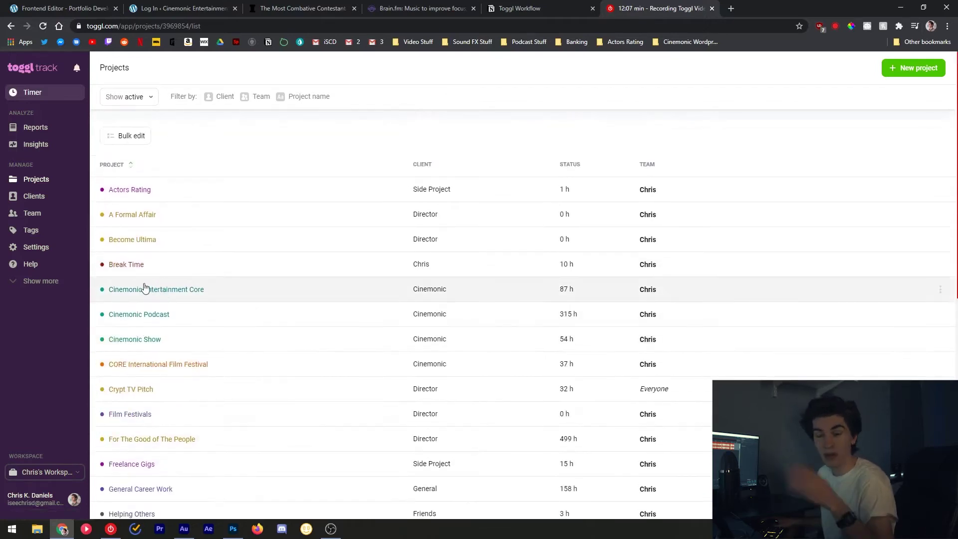
scroll(141, 229, "down", 1)
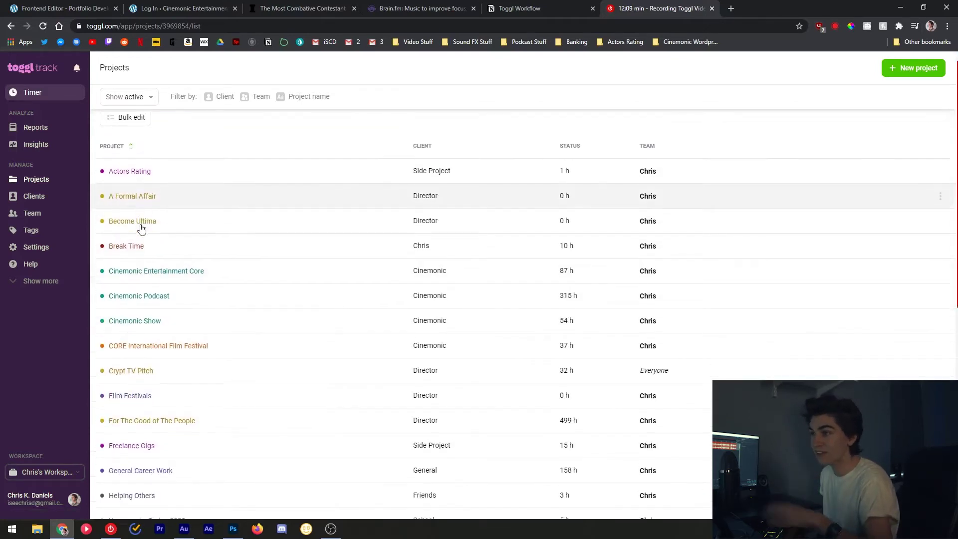
scroll(122, 303, "down", 1)
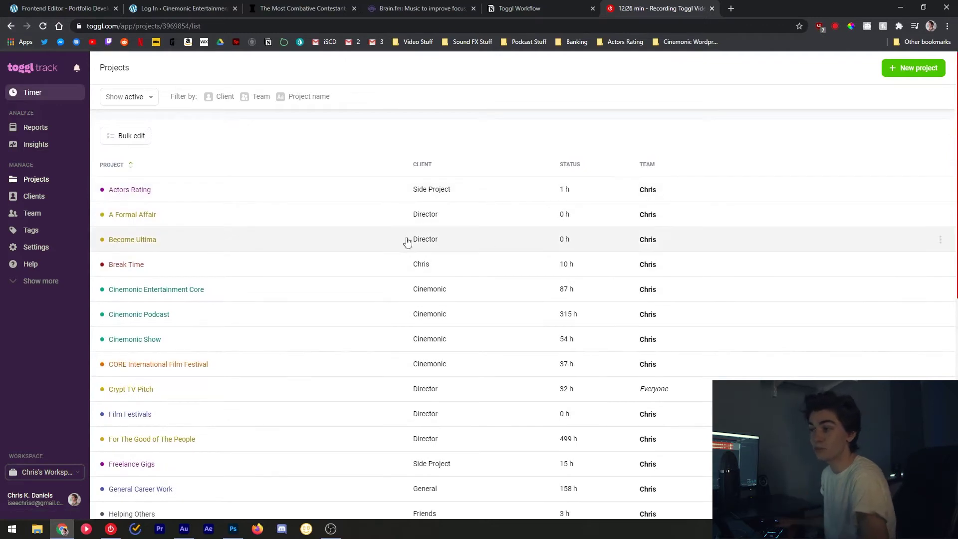
scroll(175, 314, "down", 2)
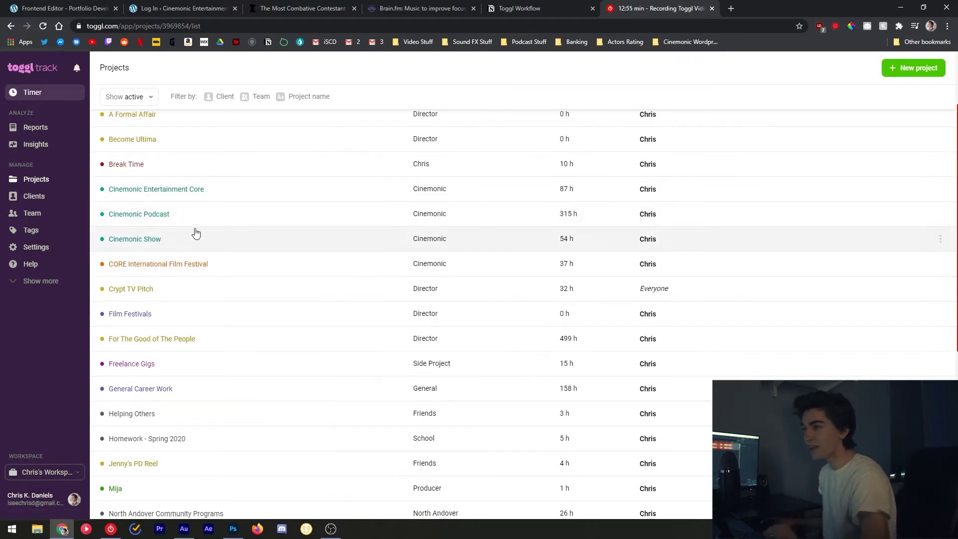
scroll(197, 231, "down", 2)
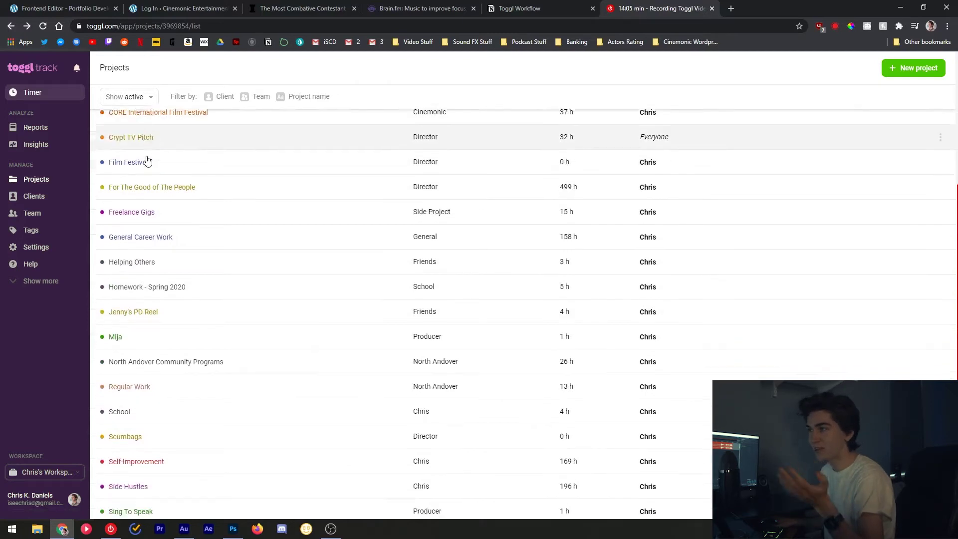
scroll(175, 150, "up", 5)
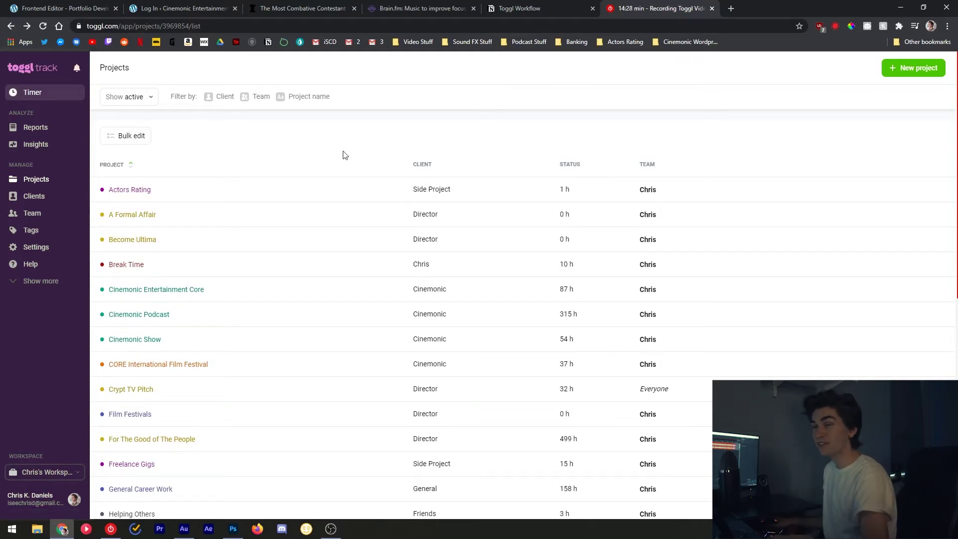
Step: Examine the client column of the project list to see which client each project belongs to
double_click(422, 165)
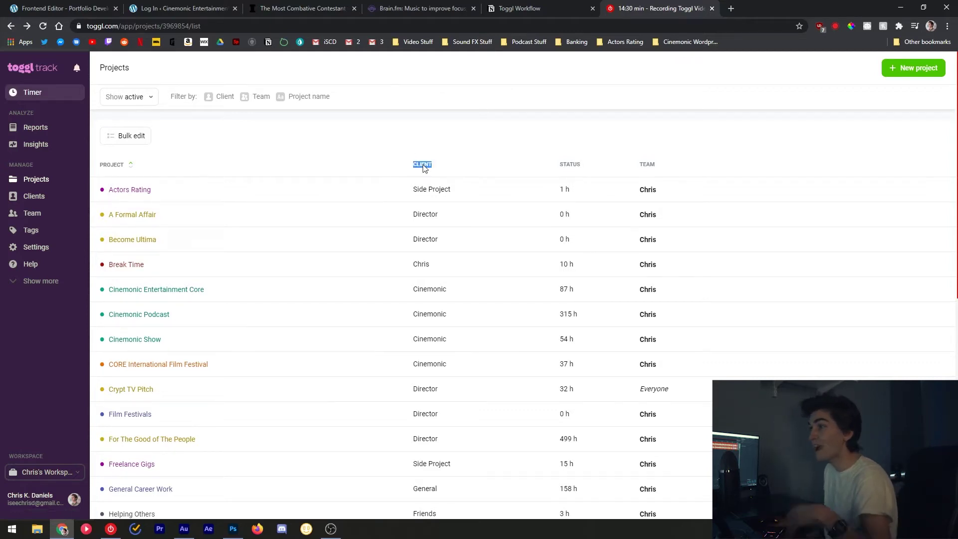
left_click(500, 131)
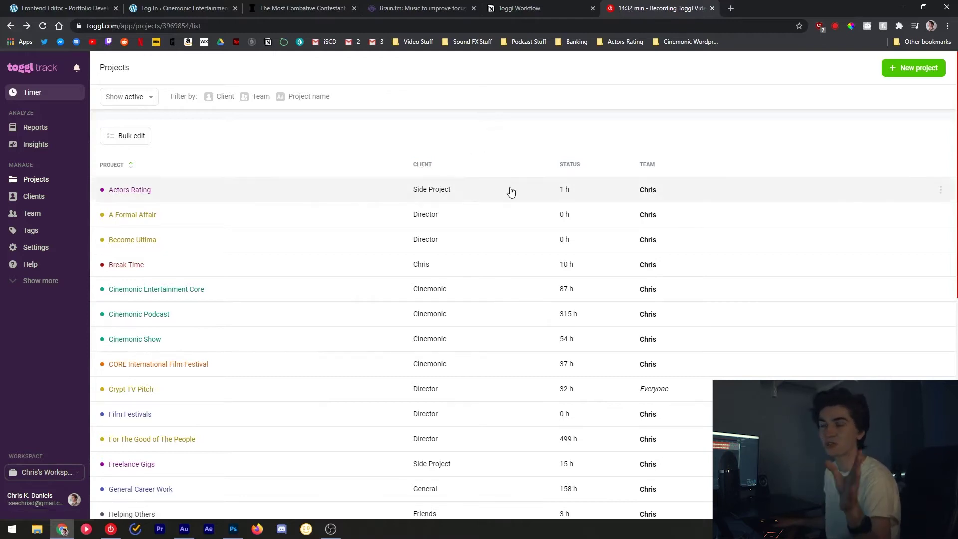
double_click(423, 165)
left_click(430, 168)
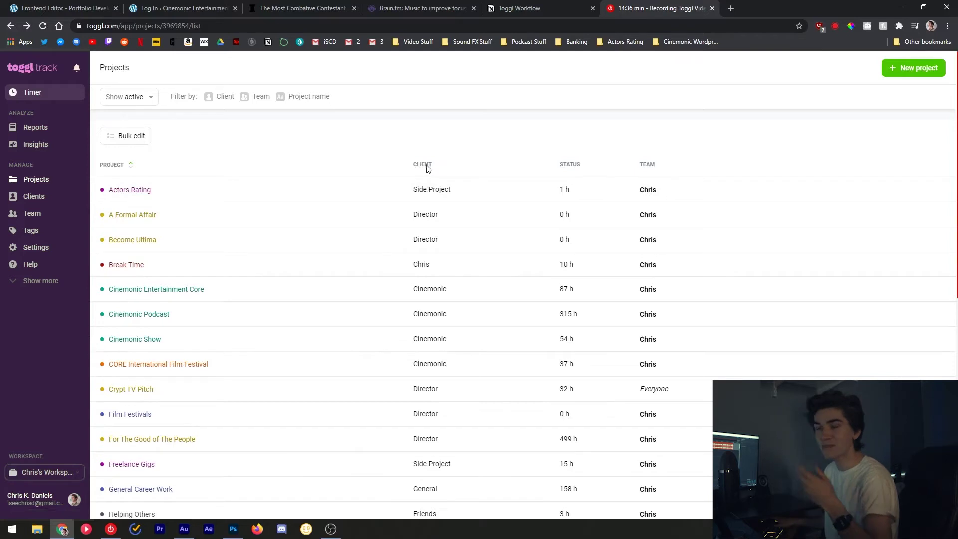
double_click(426, 166)
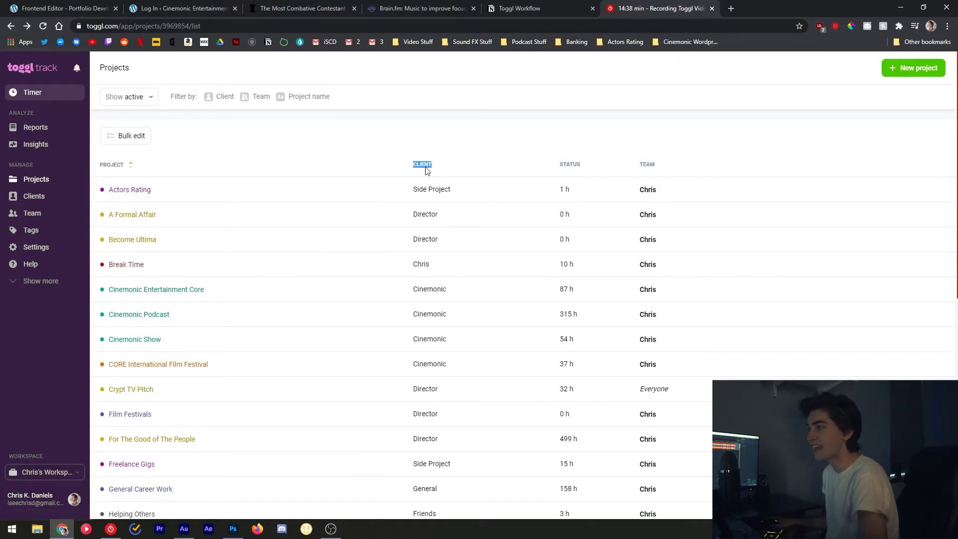
left_click(425, 167)
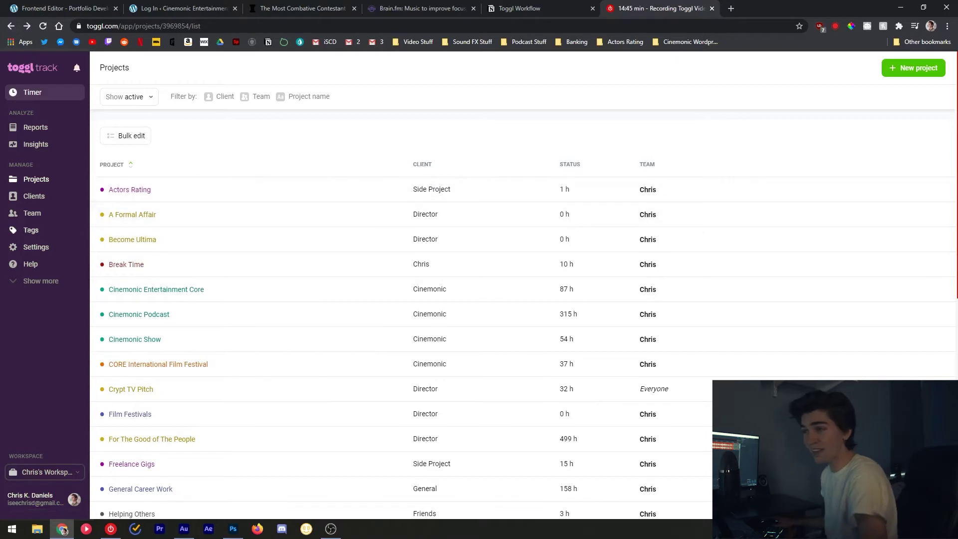
Step: View the workspace's tags page and its list of clients
left_click(36, 247)
left_click(31, 230)
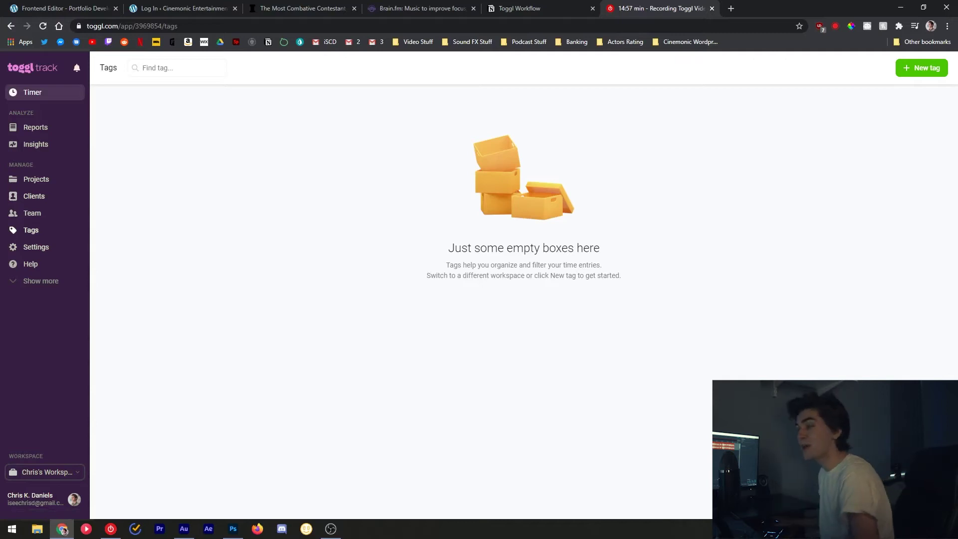
left_click(30, 196)
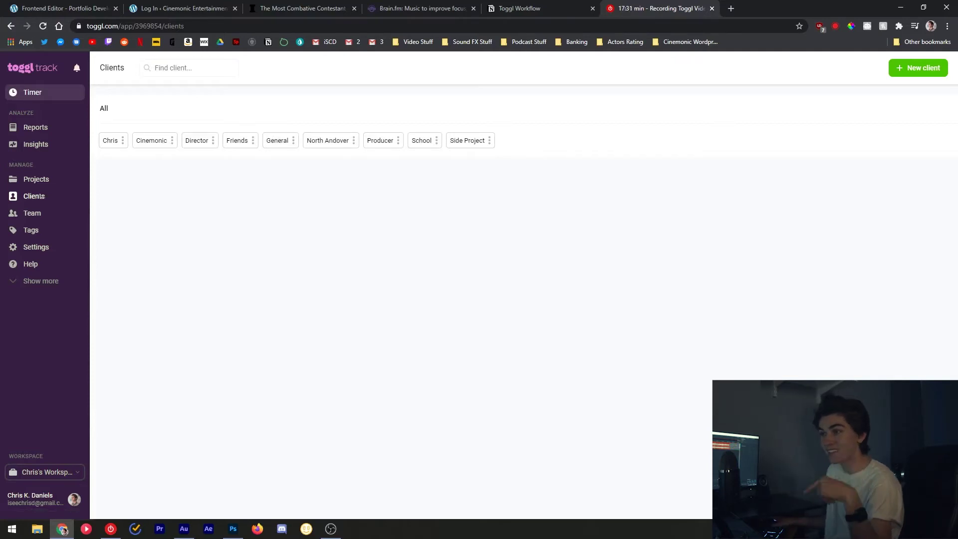
Step: Return to the project list and filter it by the client Director
left_click(35, 179)
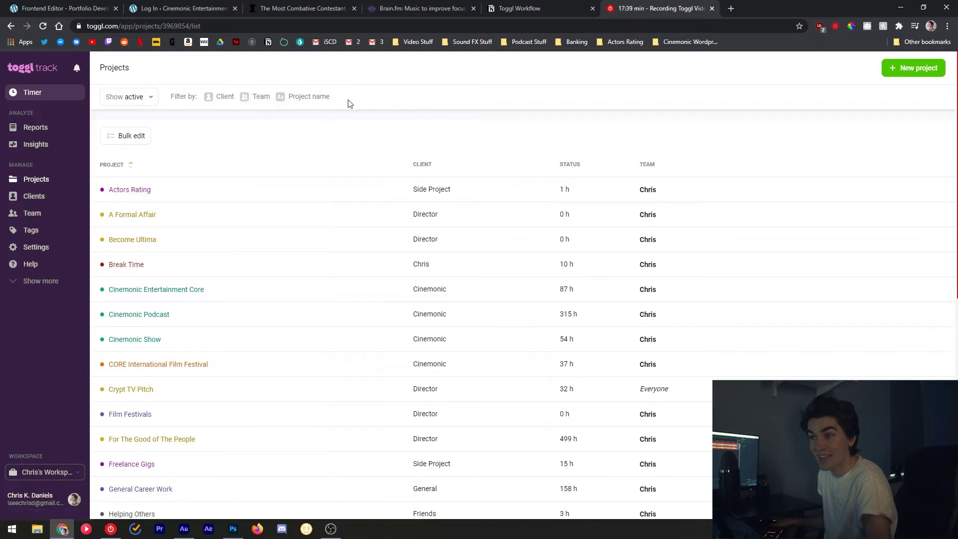
left_click(223, 103)
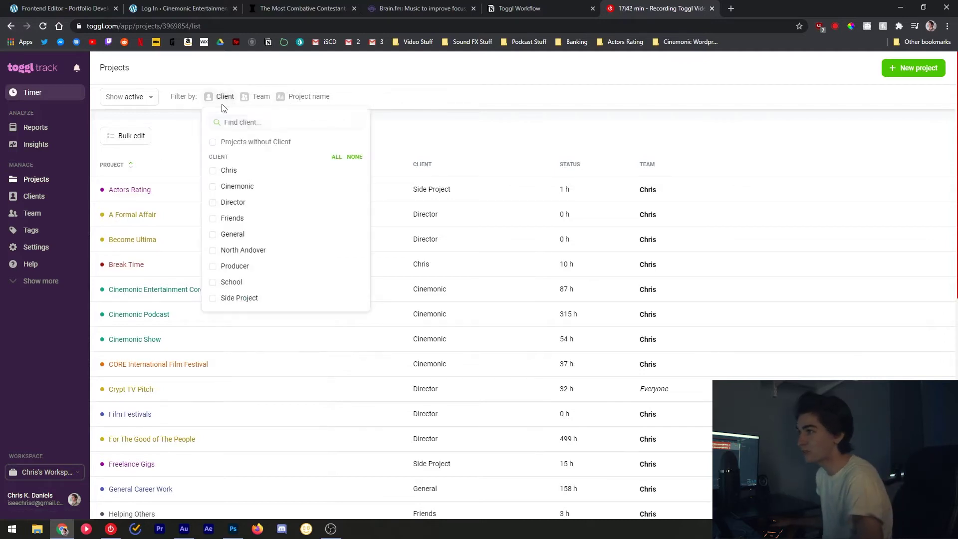
left_click(212, 204)
left_click(485, 128)
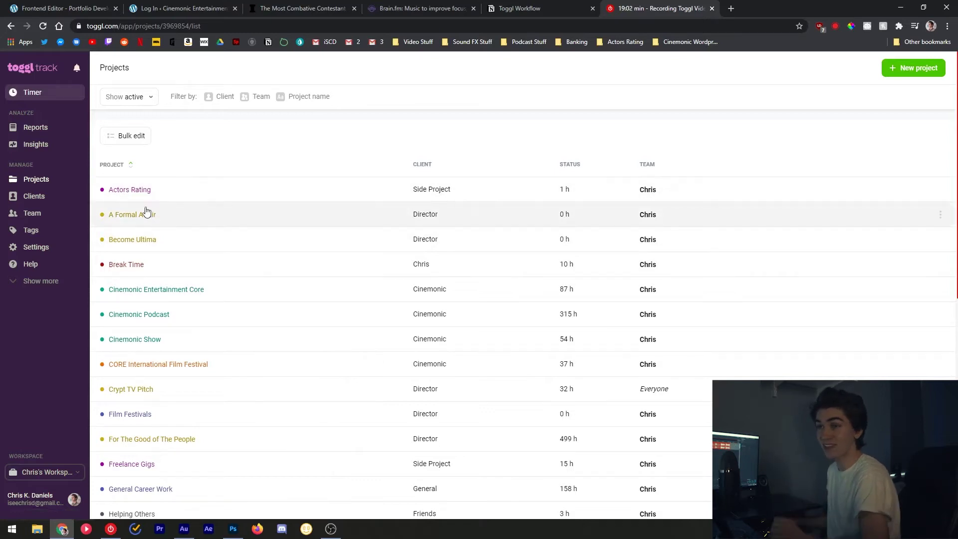
Step: Review the full list of active projects, including their status and team assignments
scroll(527, 179, "down", 2)
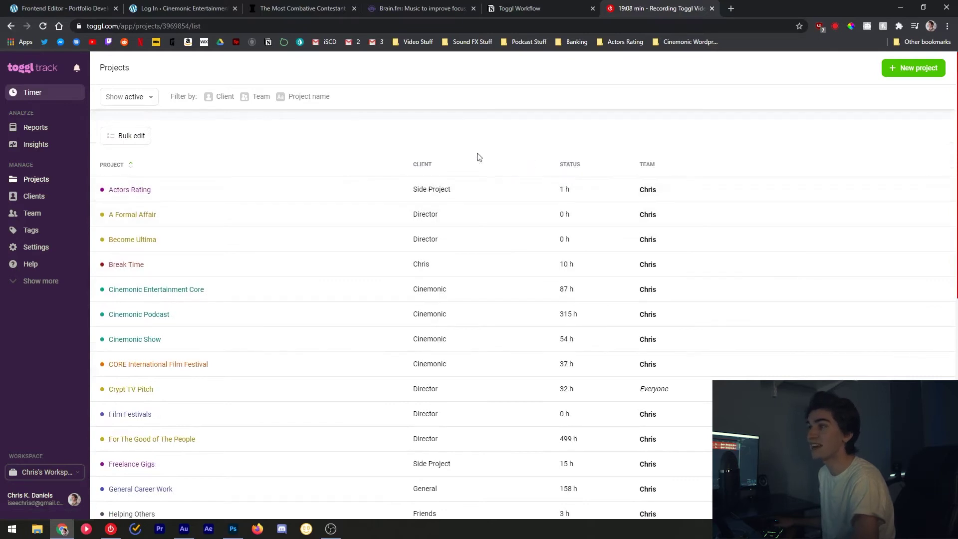
left_click(667, 143)
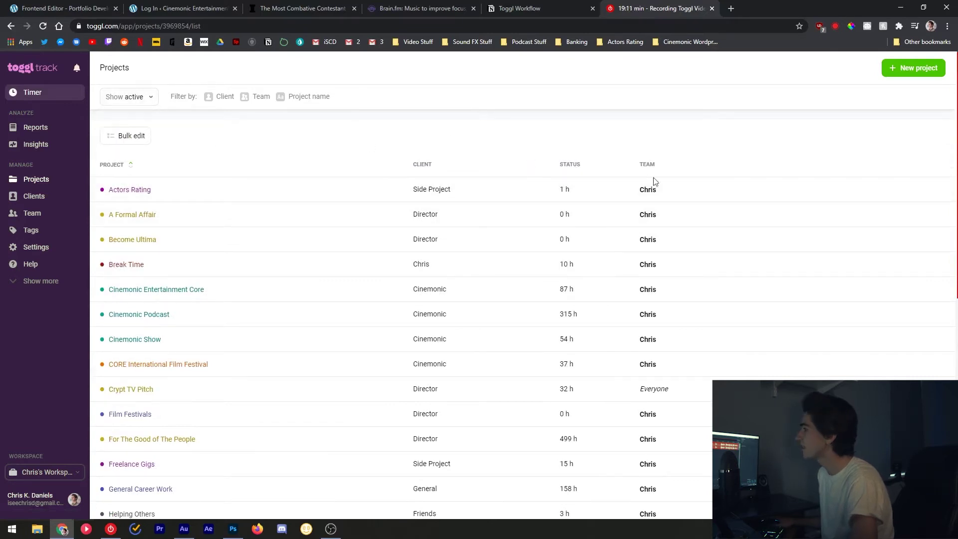
scroll(614, 259, "down", 3)
scroll(601, 274, "up", 3)
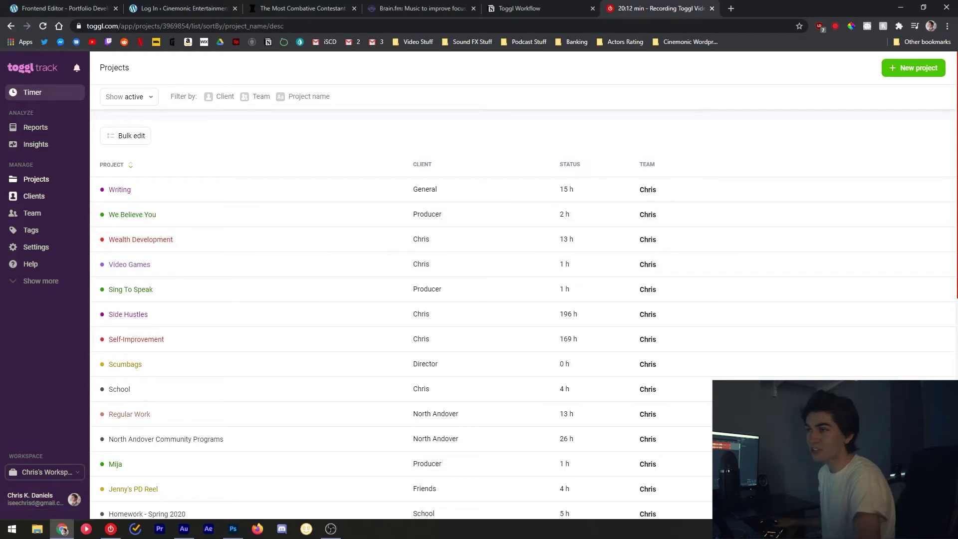
Step: Open the timer page and examine this week's tracked time for For The Good of The People and Wealth Development
left_click(33, 92)
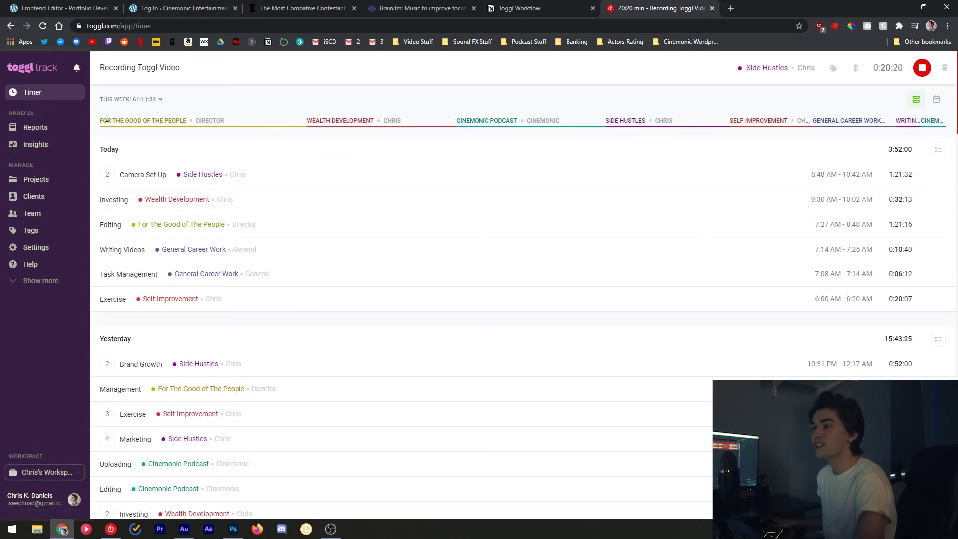
left_click_drag(101, 122, 146, 129)
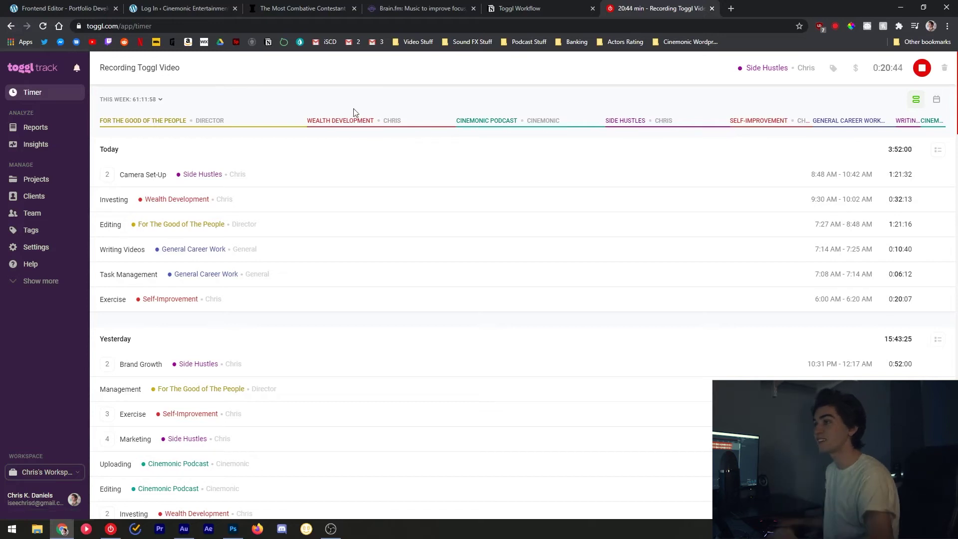
mouse_move(358, 121)
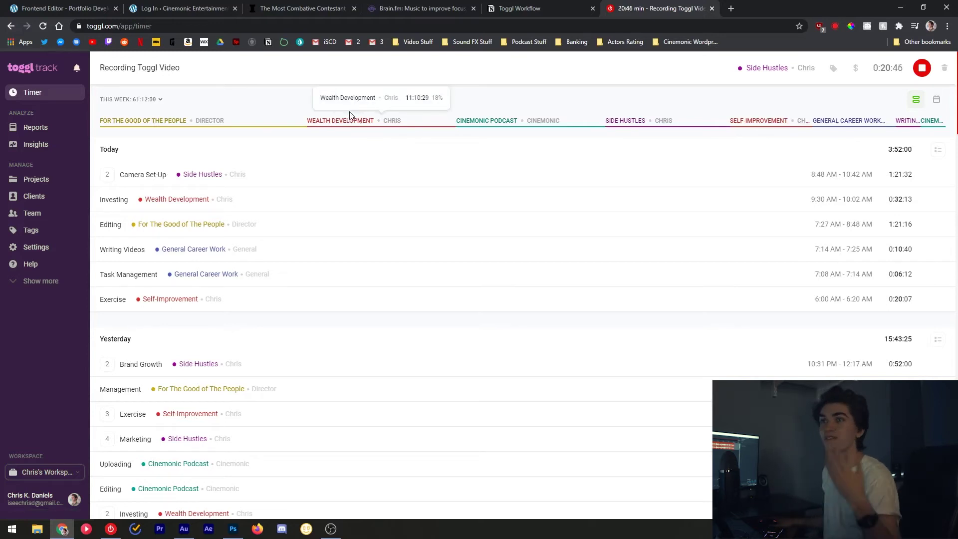
double_click(345, 120)
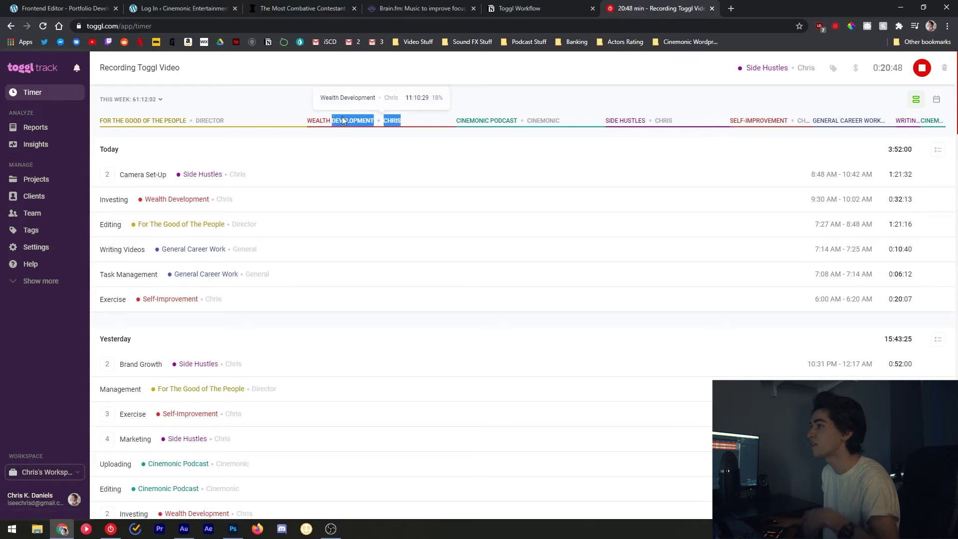
left_click(324, 143)
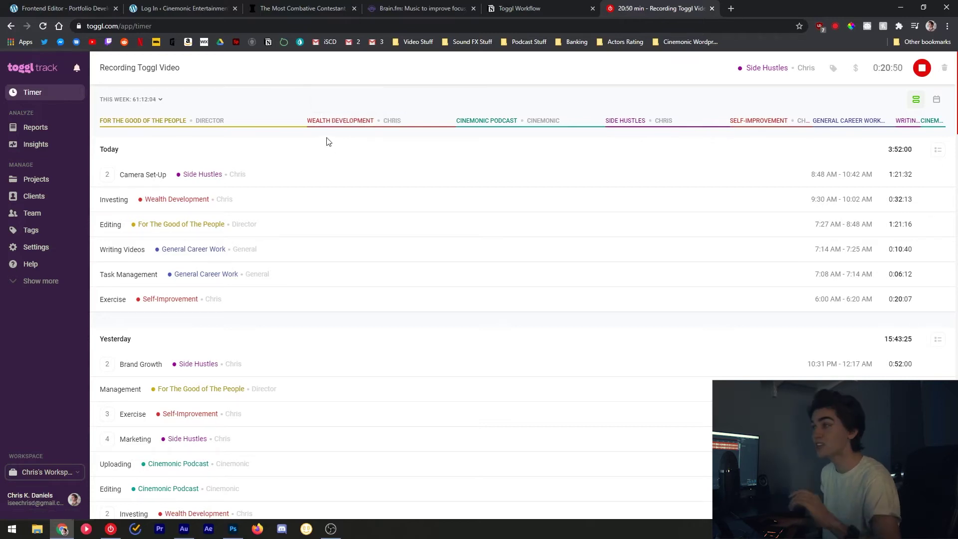
mouse_move(338, 123)
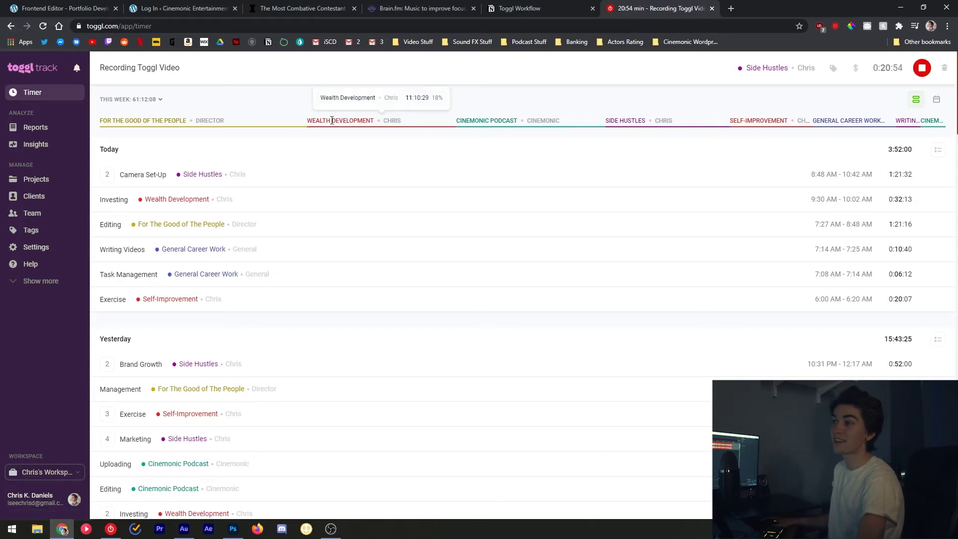
double_click(329, 121)
left_click(325, 114)
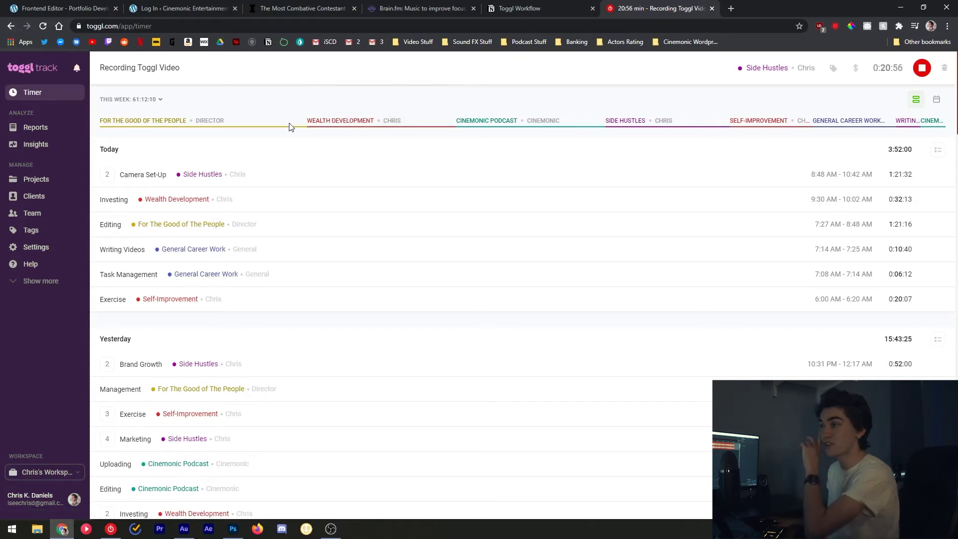
mouse_move(334, 124)
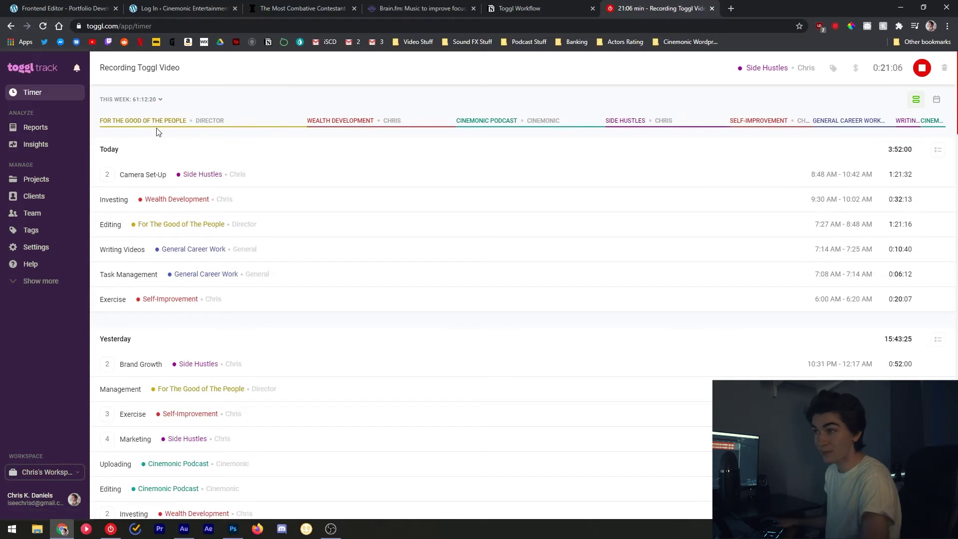
left_click(144, 120)
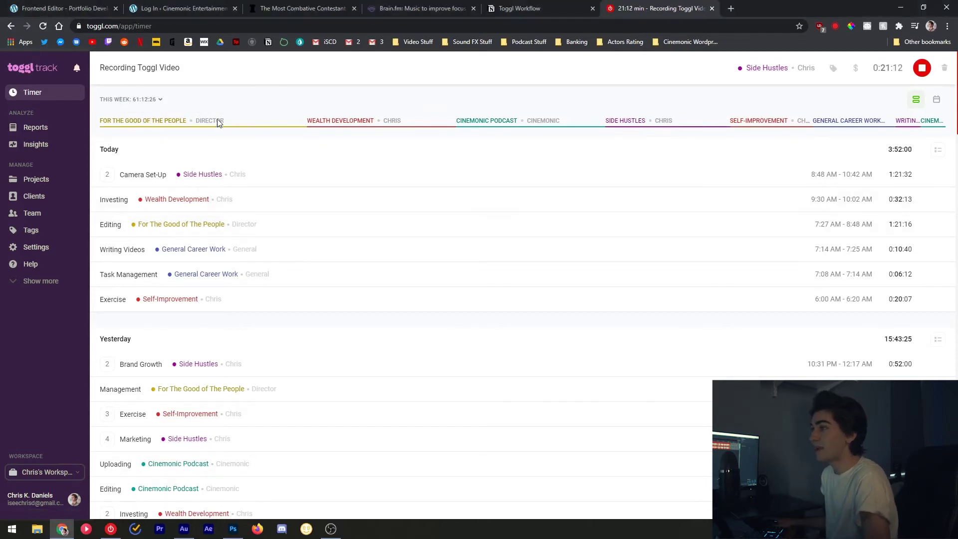
left_click_drag(352, 122, 402, 122)
left_click(425, 121)
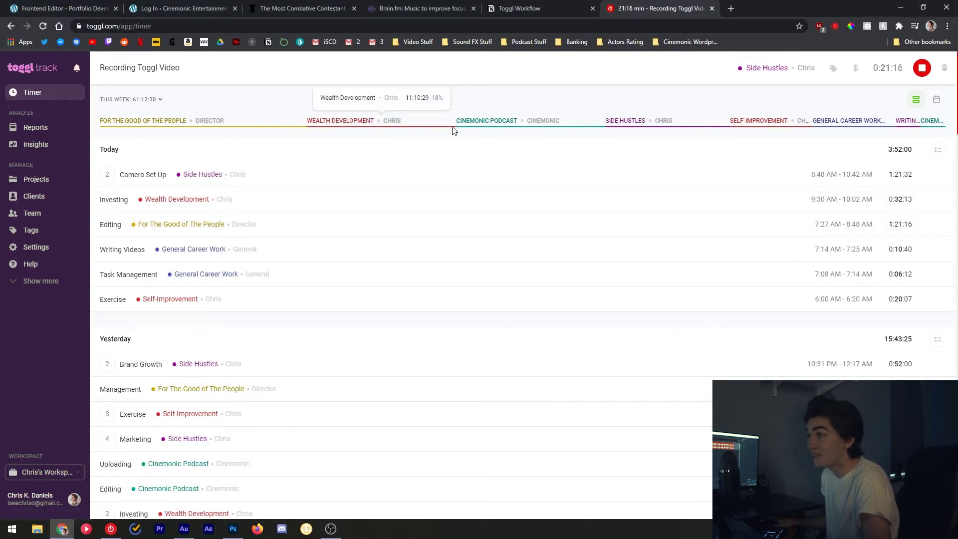
Step: Examine this week's tracked time for the Cinemonic Podcast project in the weekly summary
left_click_drag(492, 121, 559, 121)
left_click(496, 123)
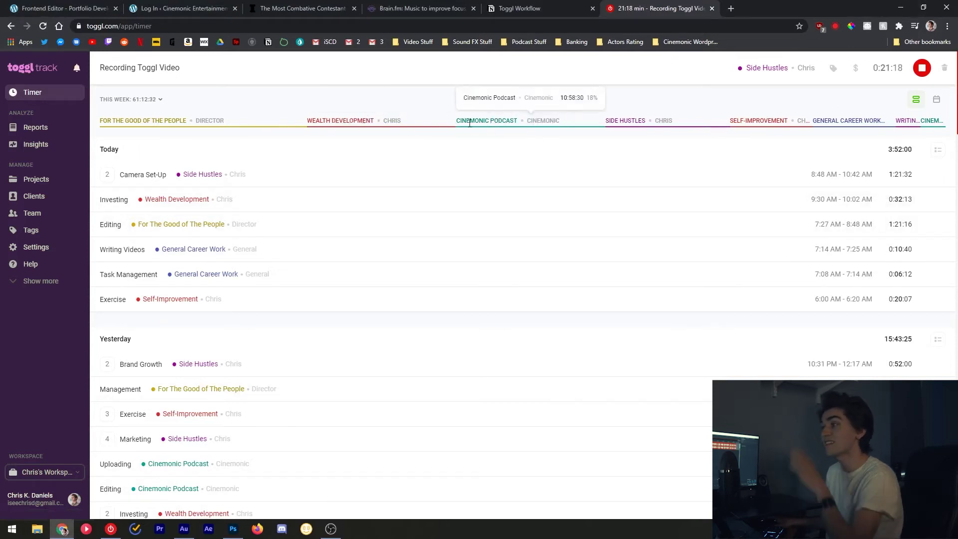
double_click(486, 122)
left_click(509, 131)
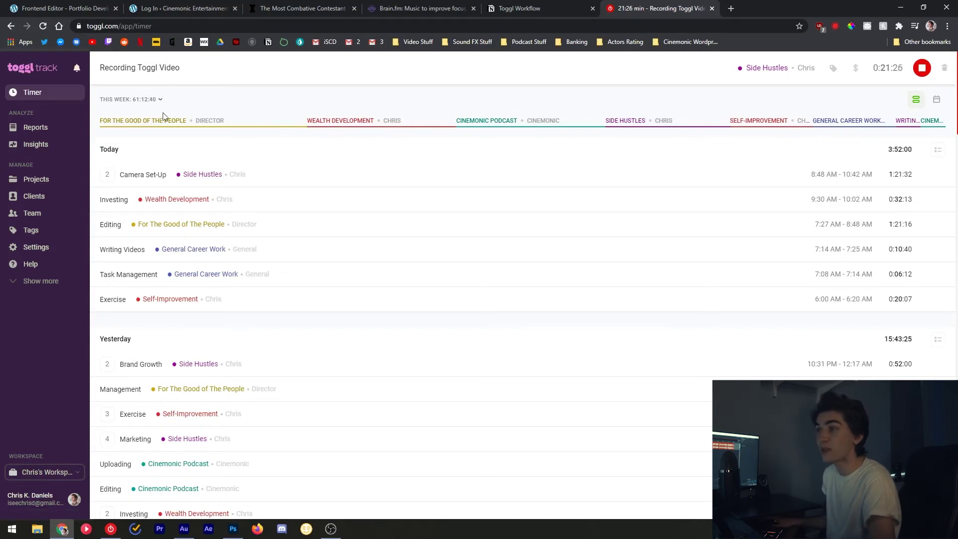
Step: View the start and stop time details of the running Recording Toggl Video entry, and close them without changes
scroll(652, 157, "down", 1)
scroll(475, 169, "down", 1)
scroll(331, 141, "up", 1)
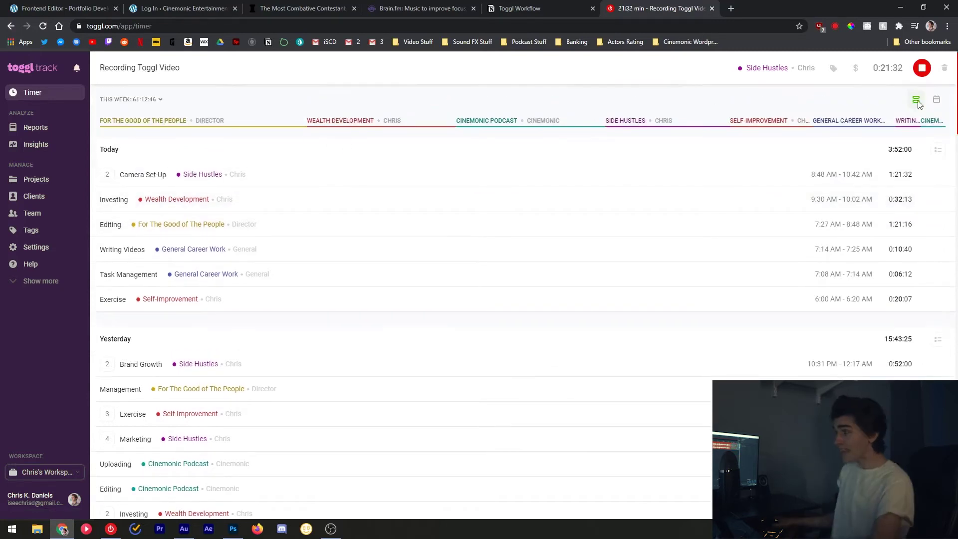
left_click(882, 68)
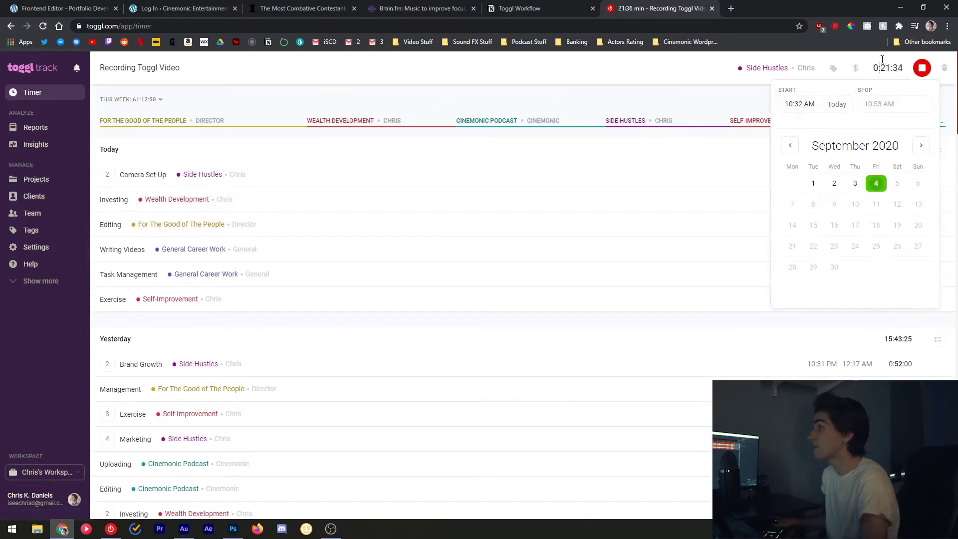
left_click(170, 126)
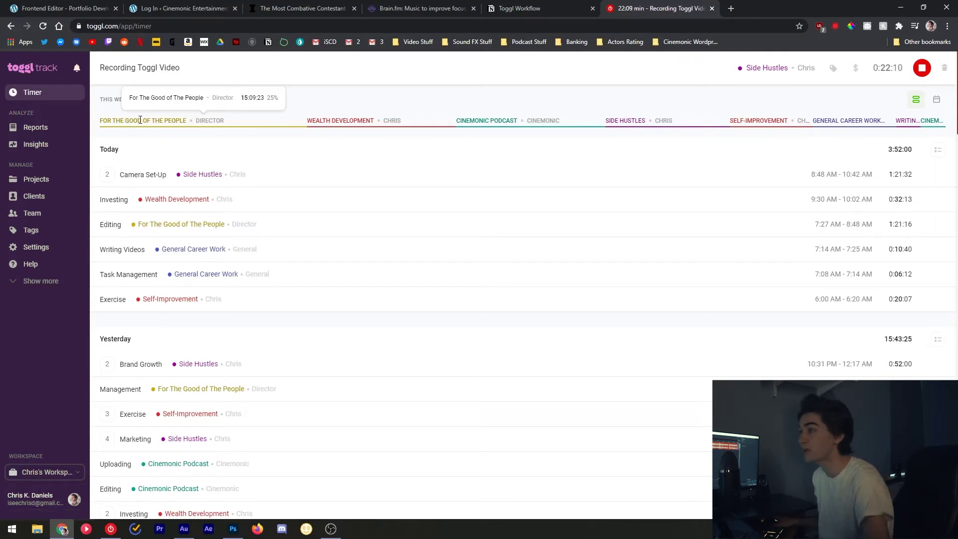
Step: Compare this week's tracked time across For The Good of The People, Wealth Development and Cinemonic Podcast
mouse_move(352, 120)
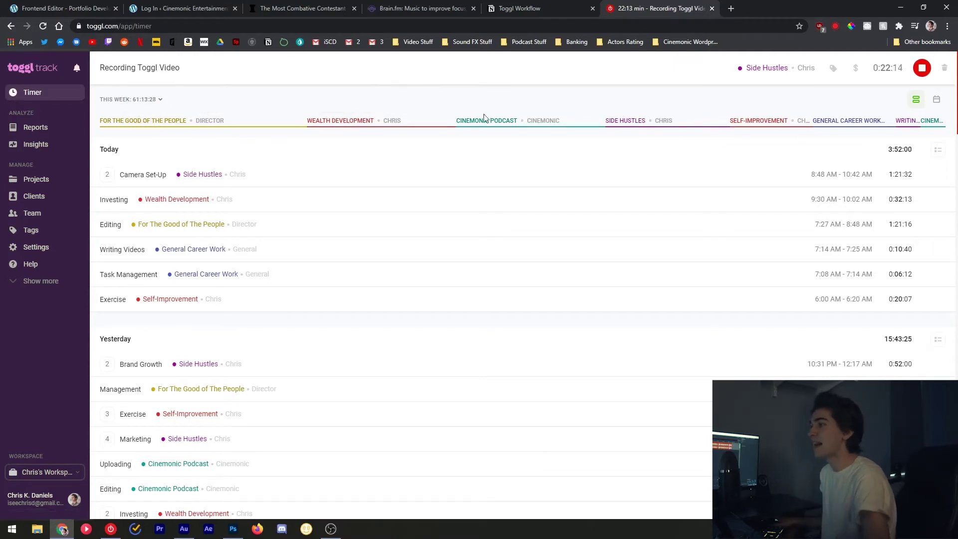
mouse_move(485, 120)
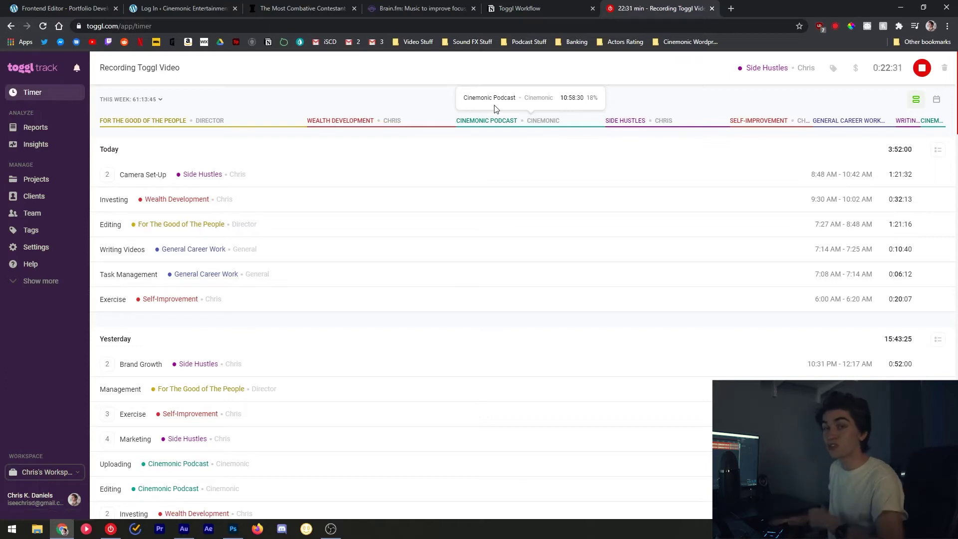
mouse_move(148, 122)
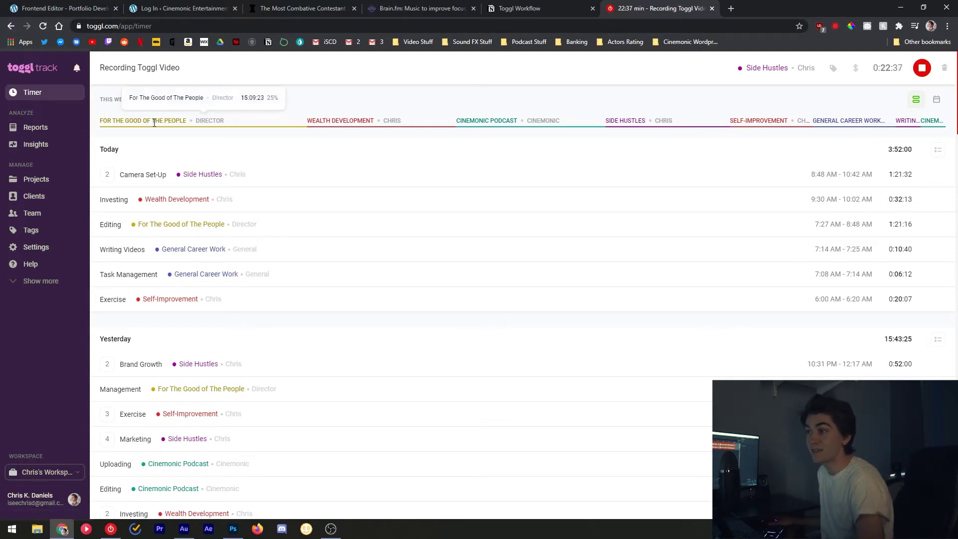
triple_click(359, 122)
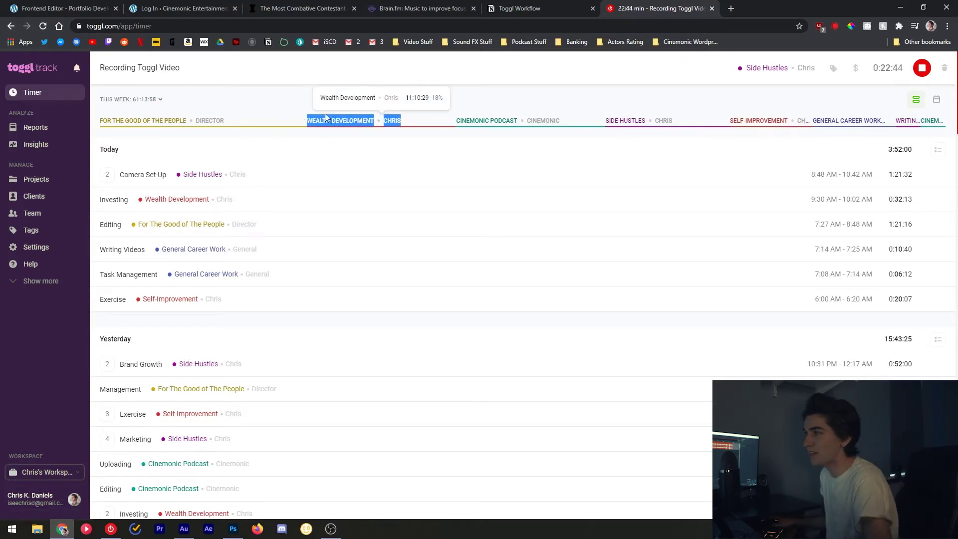
left_click(329, 130)
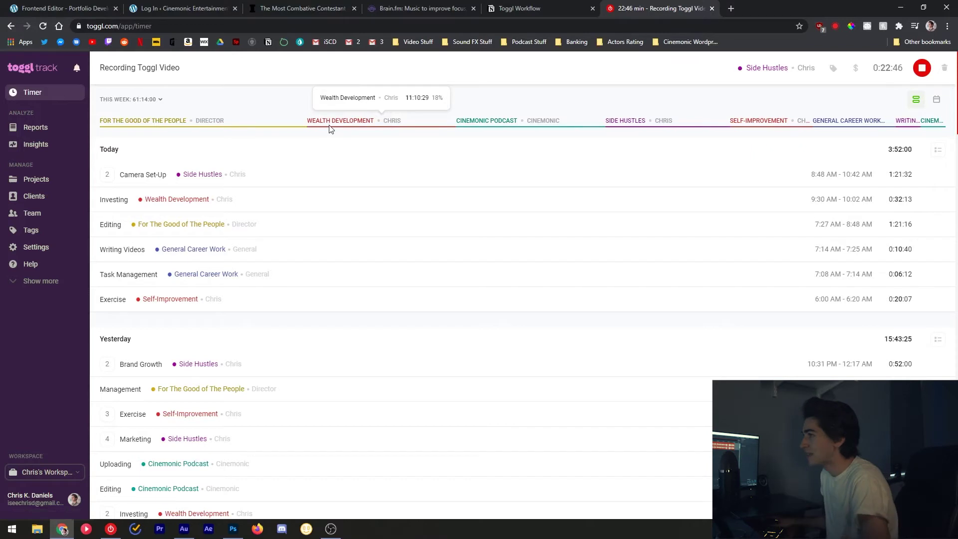
left_click_drag(329, 130, 340, 119)
triple_click(345, 120)
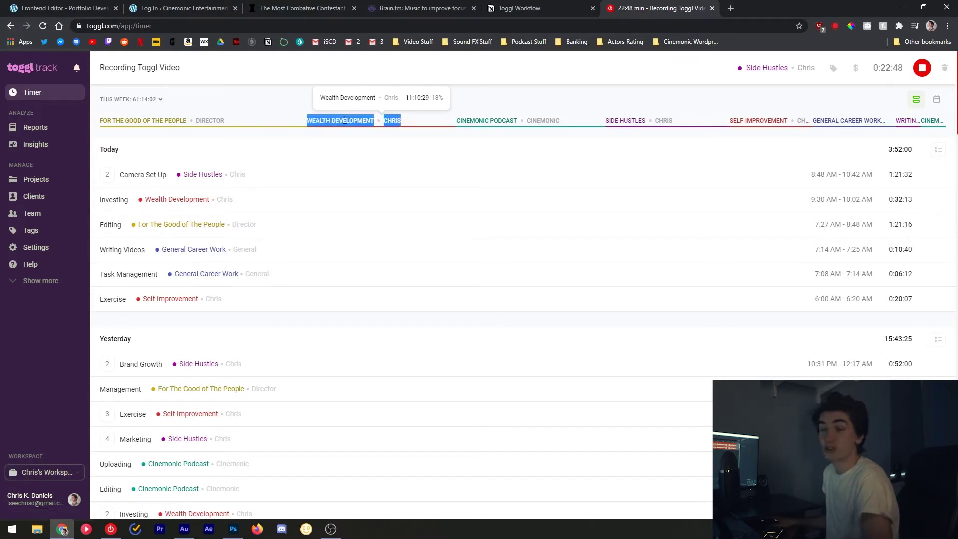
left_click(341, 115)
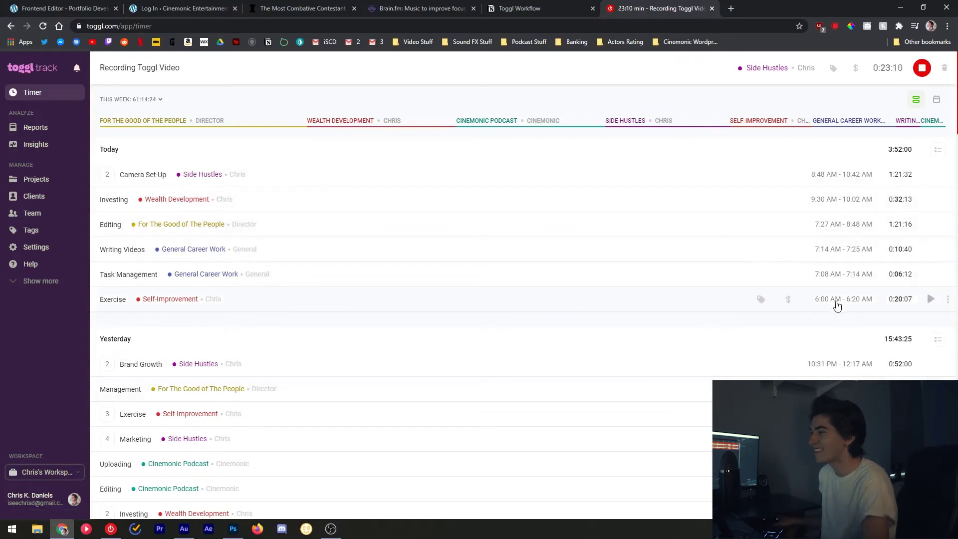
scroll(473, 290, "down", 1)
scroll(473, 291, "up", 1)
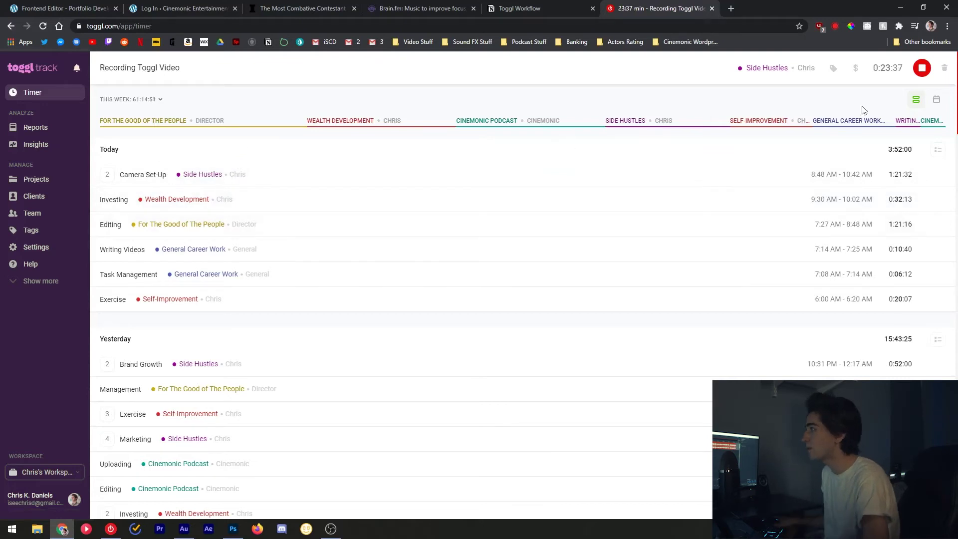
Step: Stop the running Recording Toggl Video timer and continue that entry from today's list, twice in a row
left_click(923, 69)
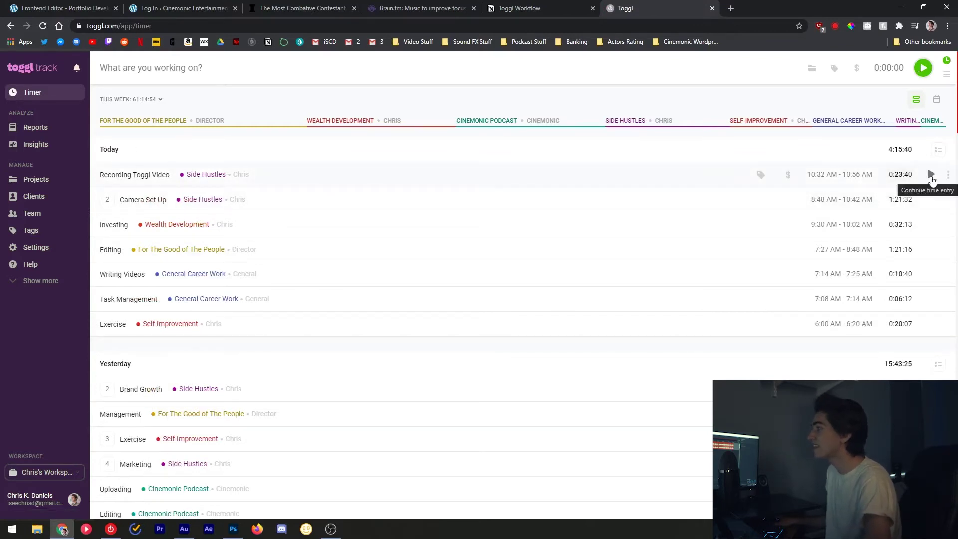
left_click(931, 175)
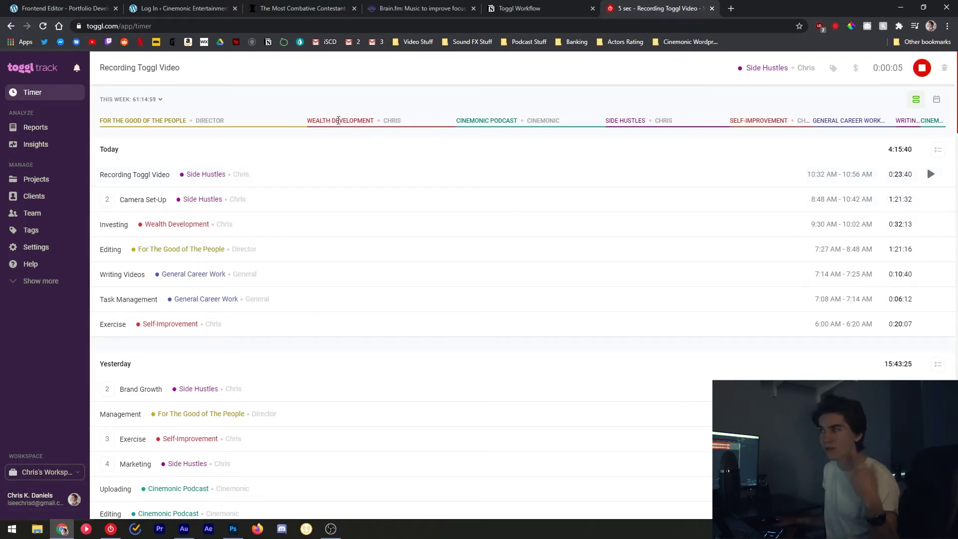
left_click(922, 68)
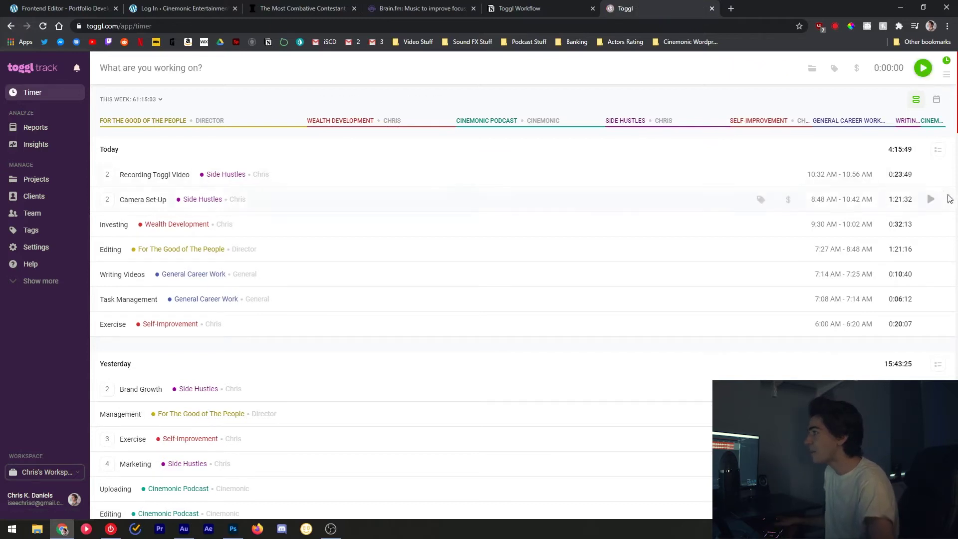
left_click(932, 174)
Step: Review the daily time entries from yesterday back to Mon, 31 Aug, including their descriptions and assigned projects
scroll(278, 160, "down", 5)
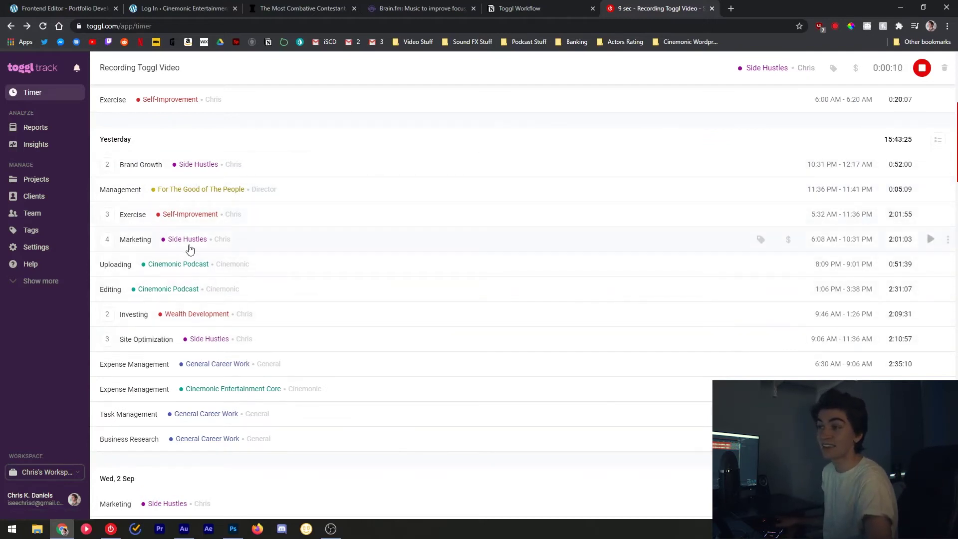
scroll(165, 202, "down", 1)
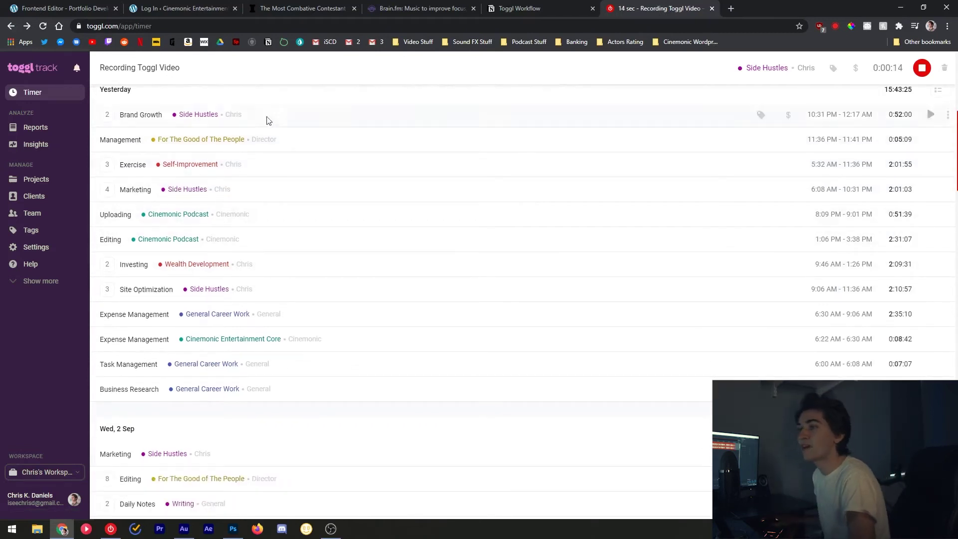
scroll(364, 235, "up", 1)
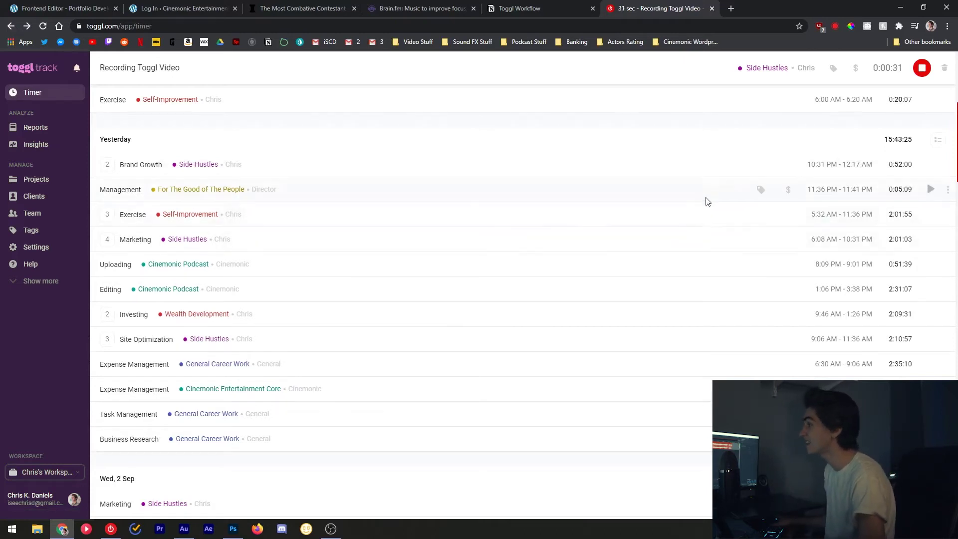
scroll(369, 203, "down", 1)
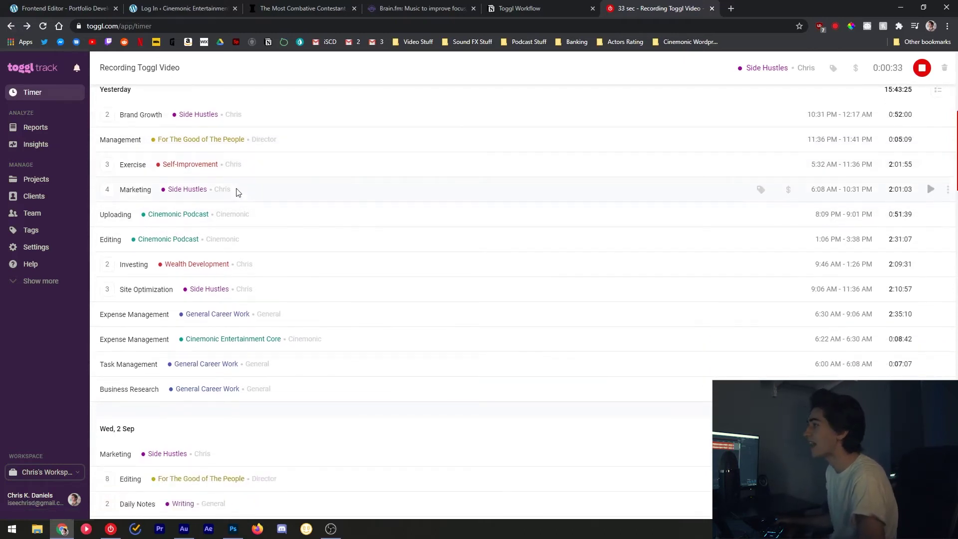
scroll(874, 164, "up", 1)
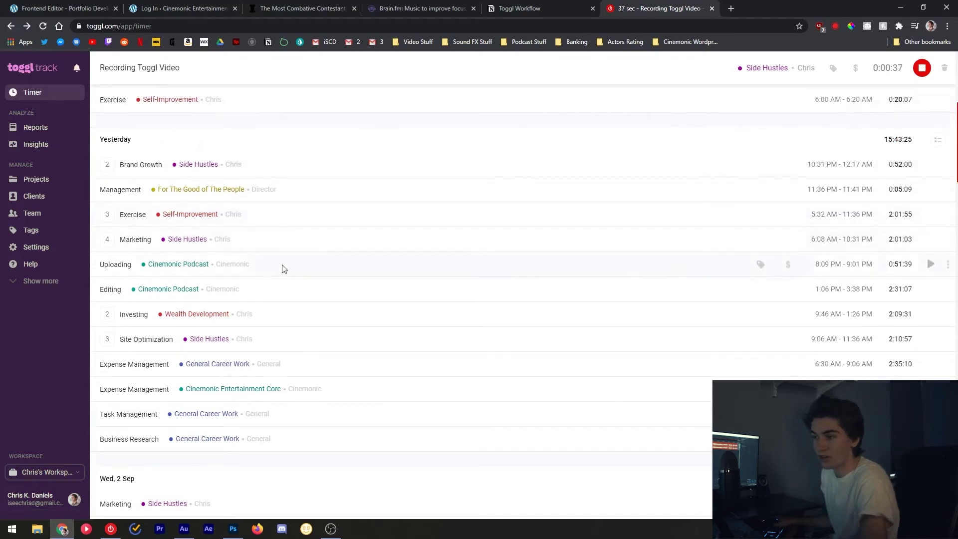
scroll(293, 259, "down", 1)
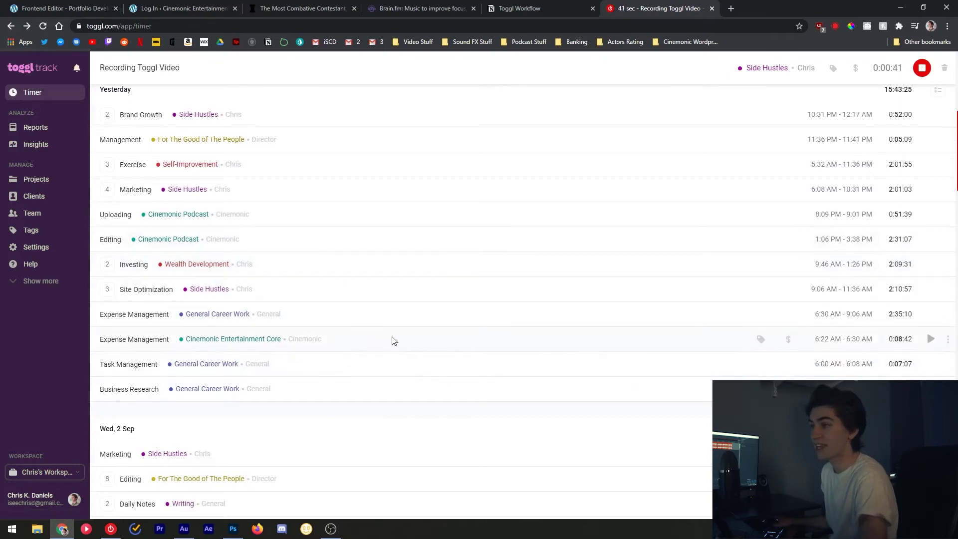
scroll(927, 330, "down", 7)
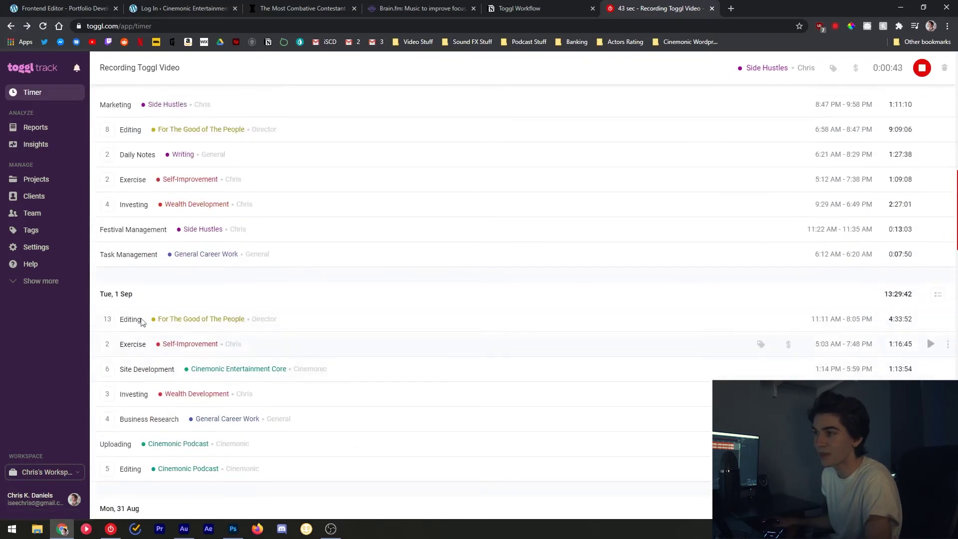
scroll(126, 272, "down", 6)
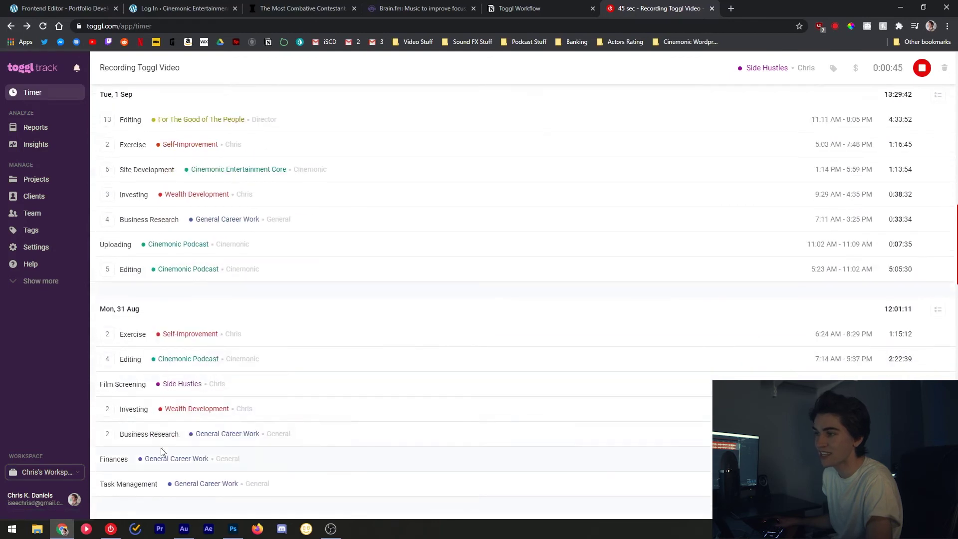
scroll(289, 368, "up", 14)
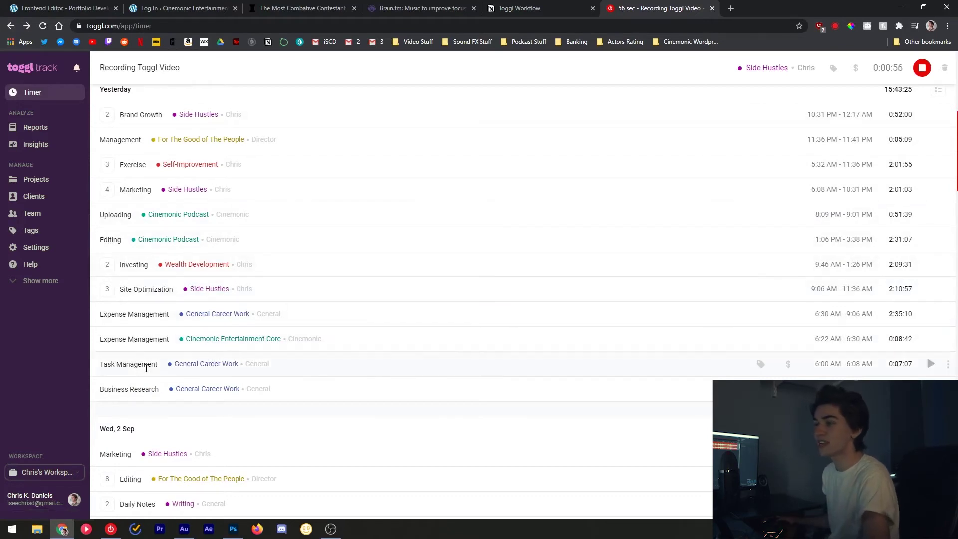
scroll(160, 289, "up", 1)
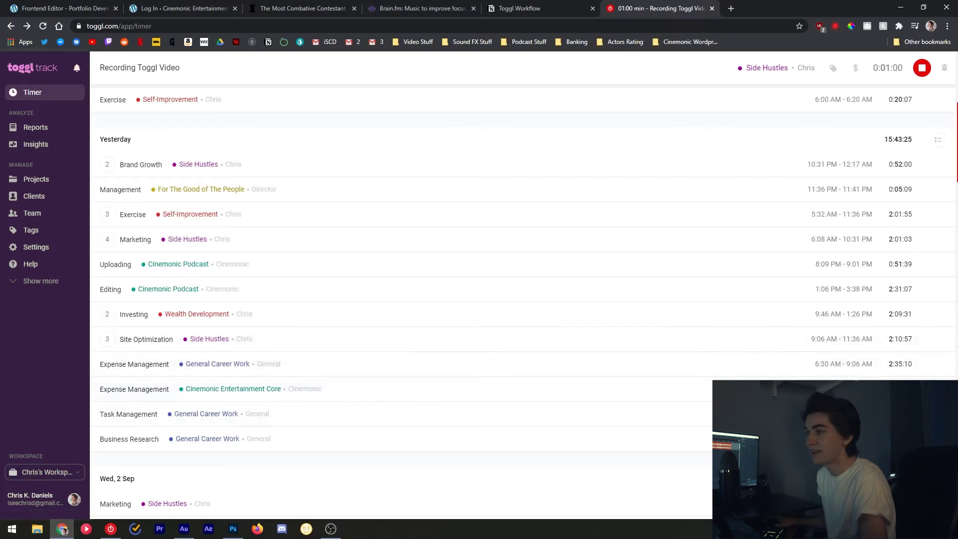
Step: Examine the descriptions of yesterday's Expense Management, Site Optimization and Investing entries
left_click(133, 364)
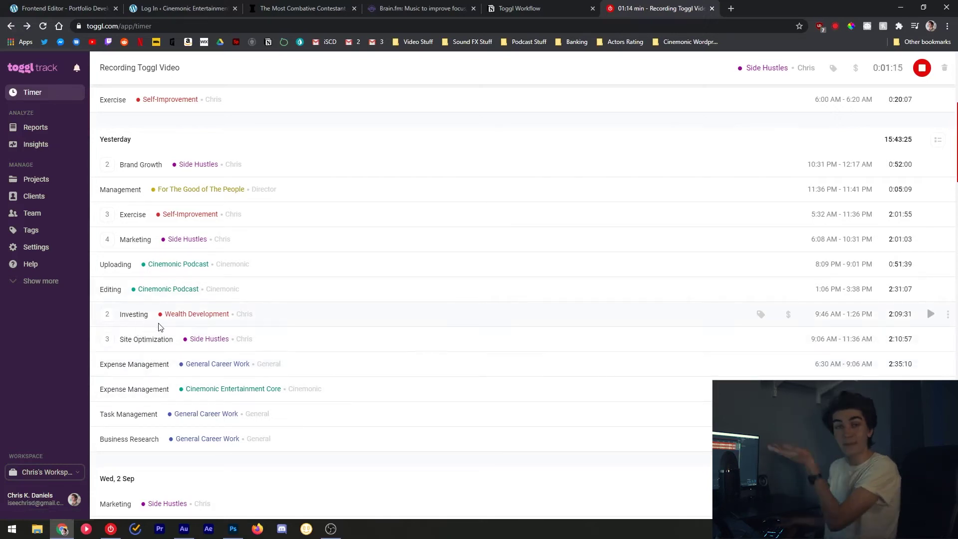
triple_click(135, 339)
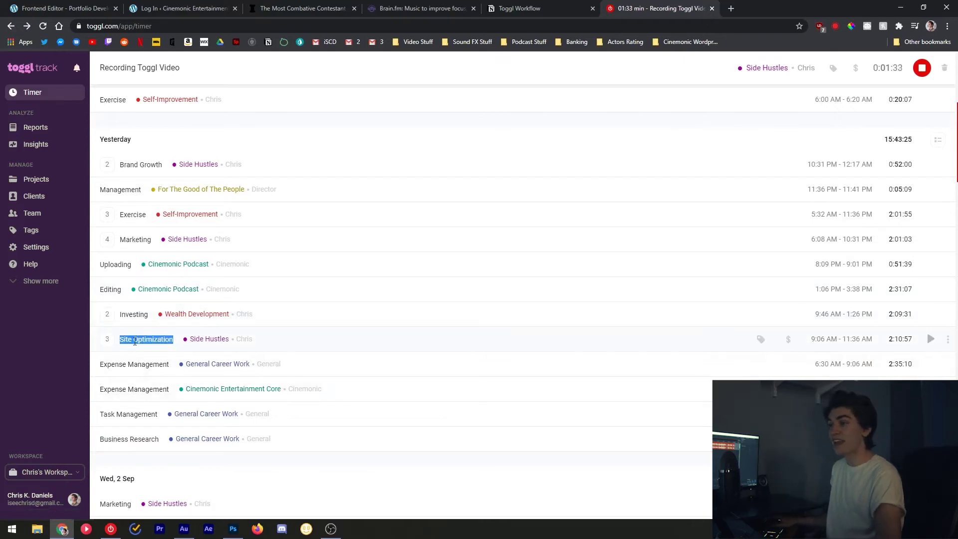
left_click(134, 342)
triple_click(132, 338)
left_click(132, 338)
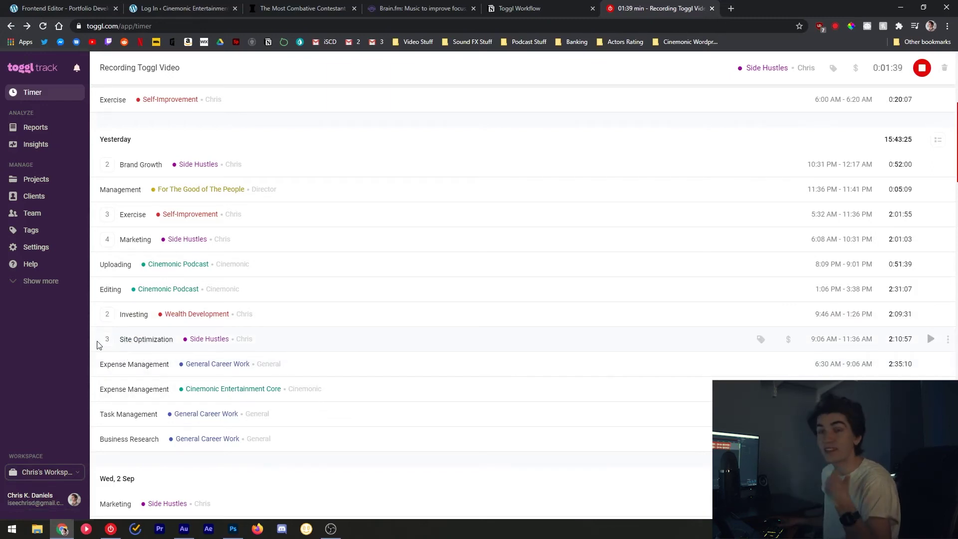
left_click(117, 355)
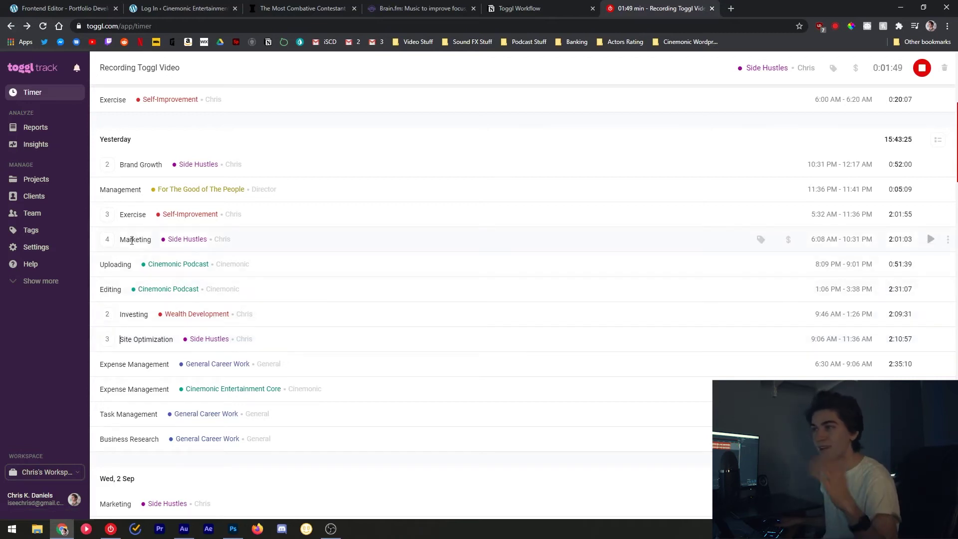
double_click(124, 313)
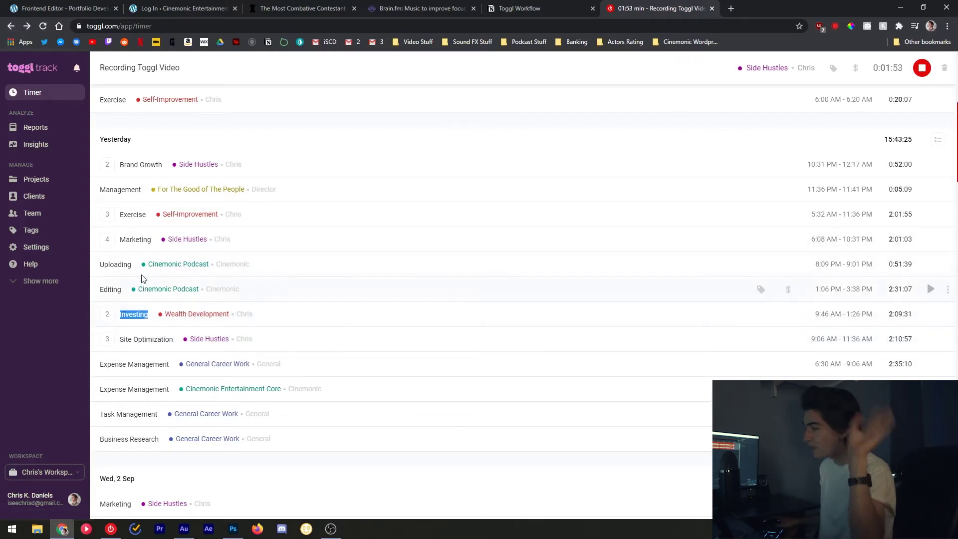
left_click(125, 314)
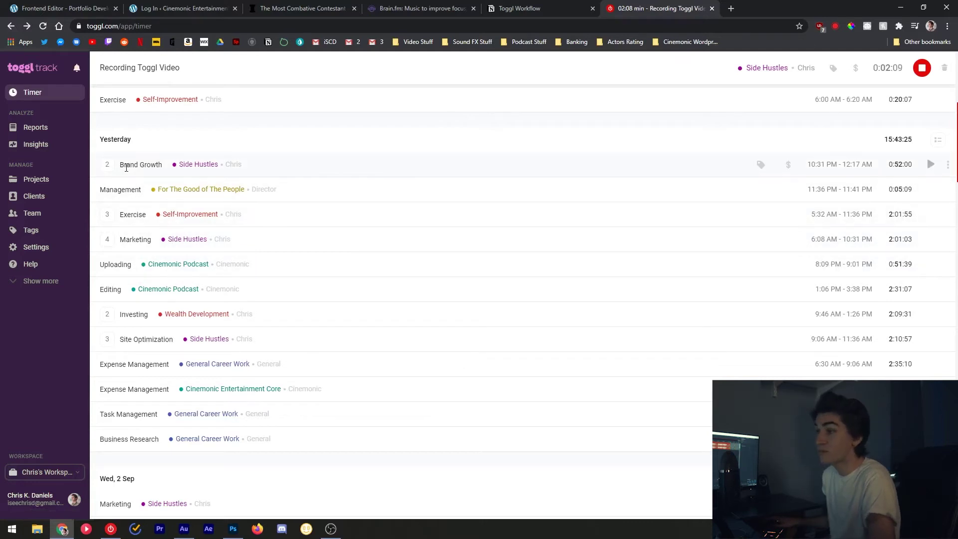
Step: Look over yesterday's entries again and continue on to those logged on Wed, 2 Sep
scroll(660, 369, "down", 1)
scroll(660, 368, "up", 2)
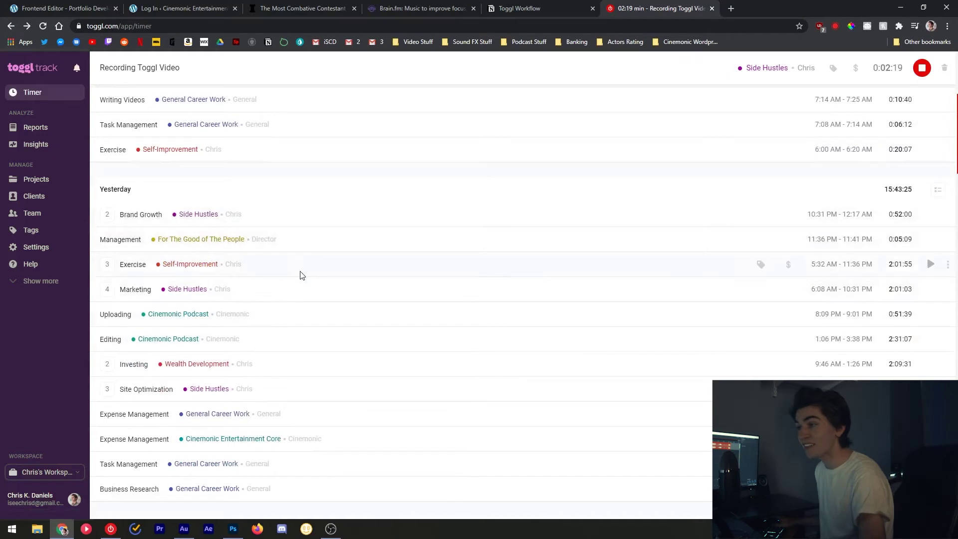
scroll(302, 272, "down", 1)
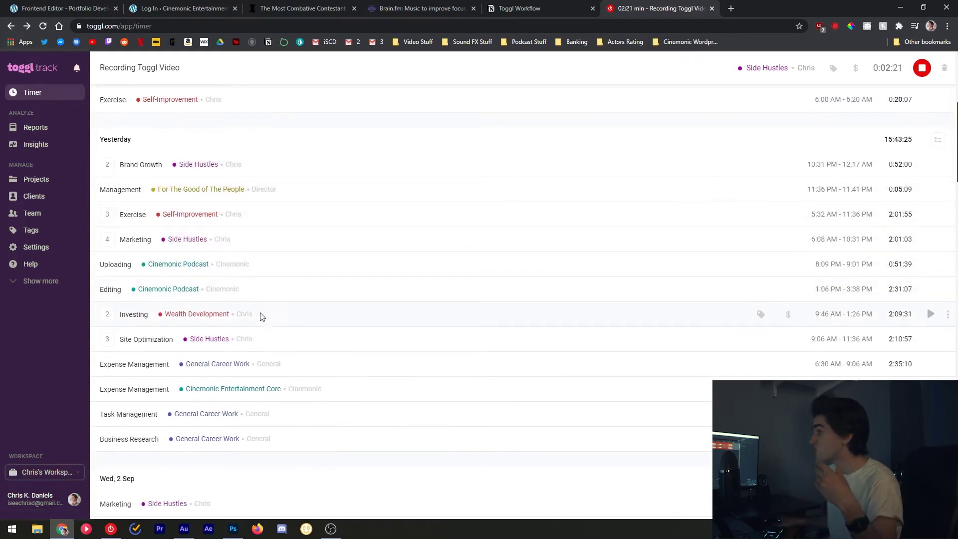
scroll(418, 335, "down", 3)
scroll(419, 335, "down", 2)
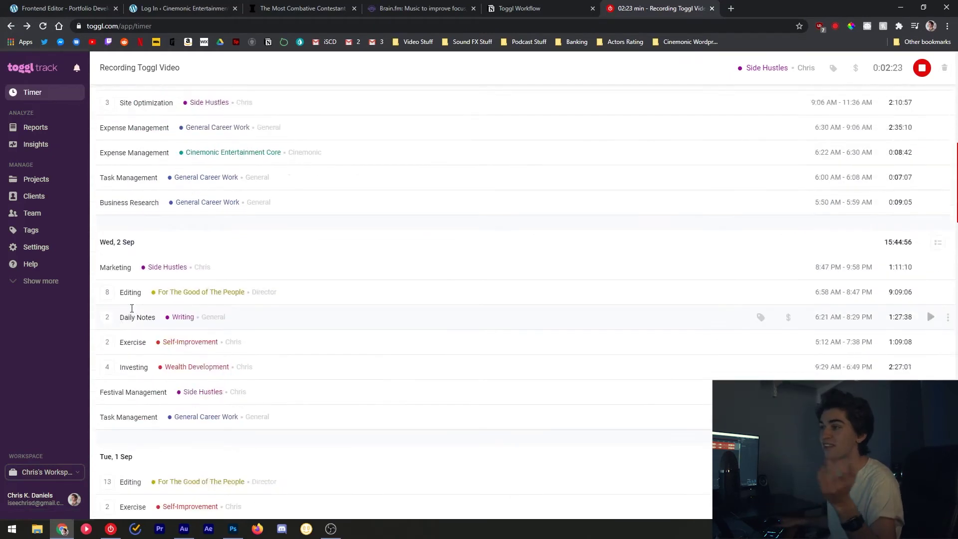
Step: Examine the Editing entry assigned to For The Good of The People on Wed, 2 Sep
scroll(298, 244, "down", 2)
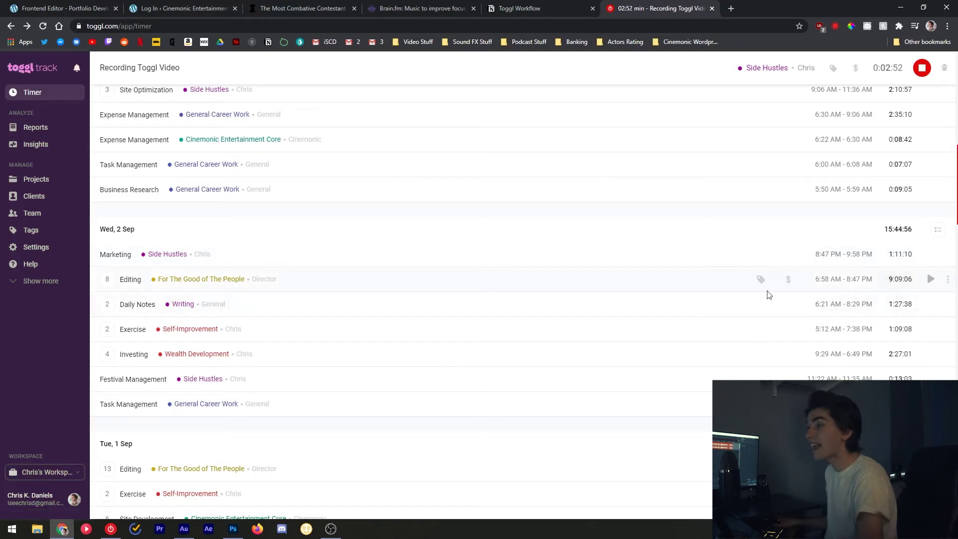
double_click(124, 278)
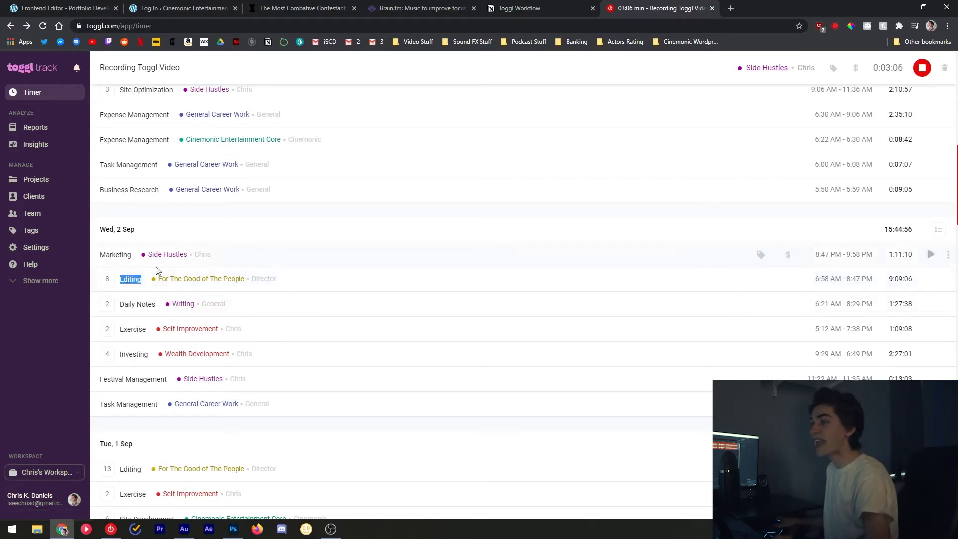
left_click(137, 278)
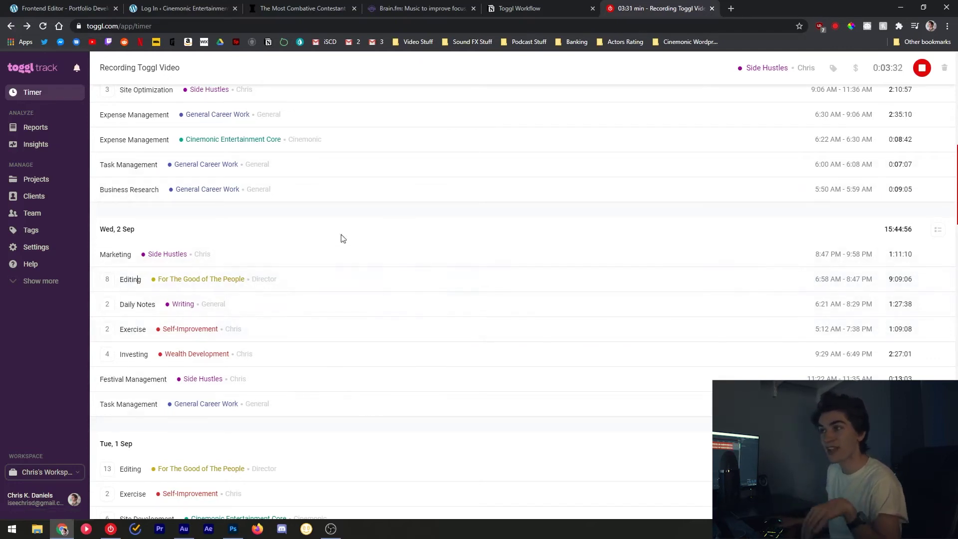
Step: Review the entries logged on Tue, 1 Sep and compare them with those of the days around it
scroll(360, 183, "down", 2)
scroll(253, 209, "down", 3)
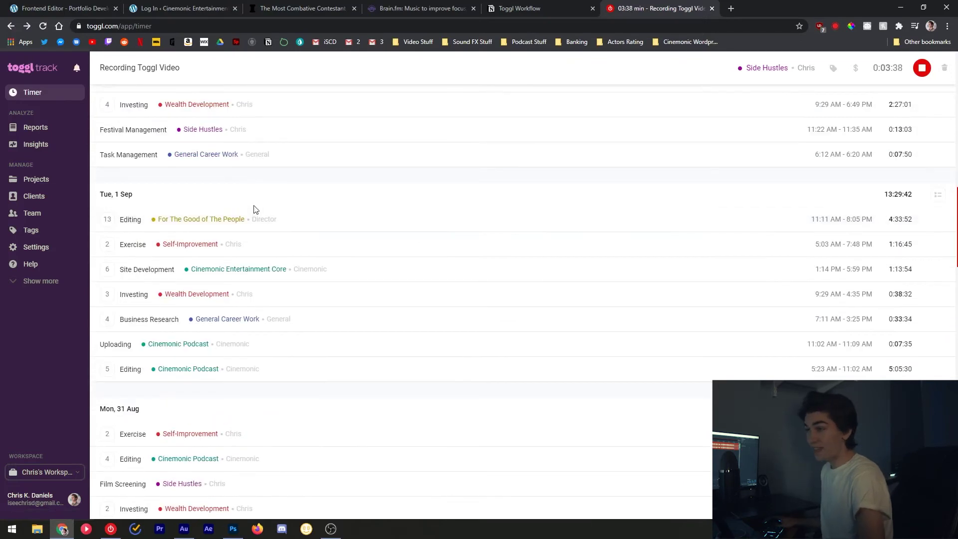
scroll(255, 224, "up", 1)
scroll(252, 223, "up", 5)
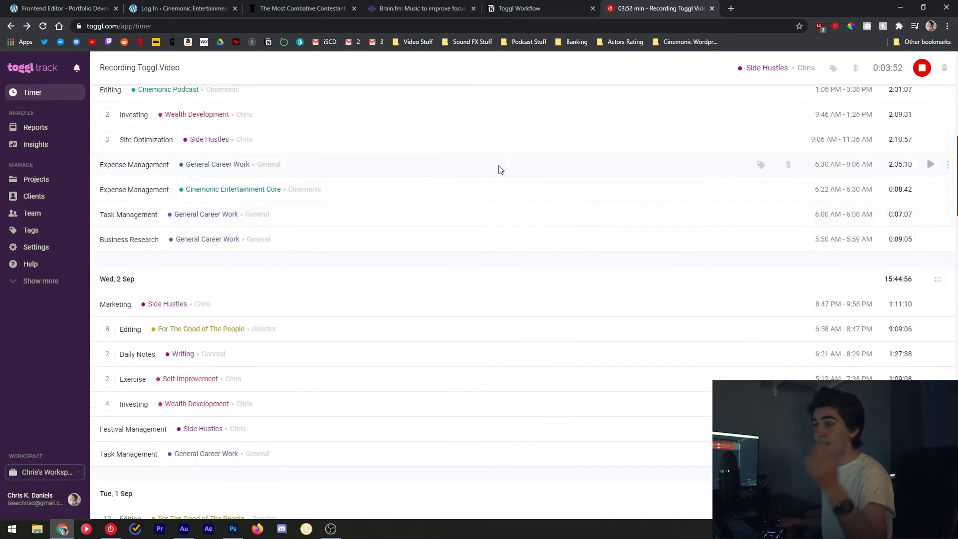
scroll(319, 314, "down", 5)
scroll(300, 335, "down", 6)
scroll(245, 319, "up", 6)
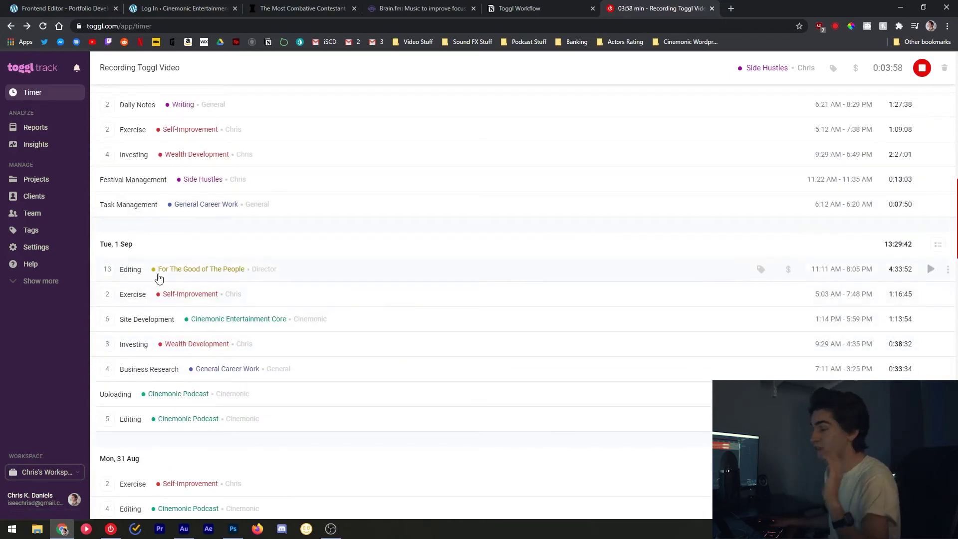
scroll(195, 284, "down", 1)
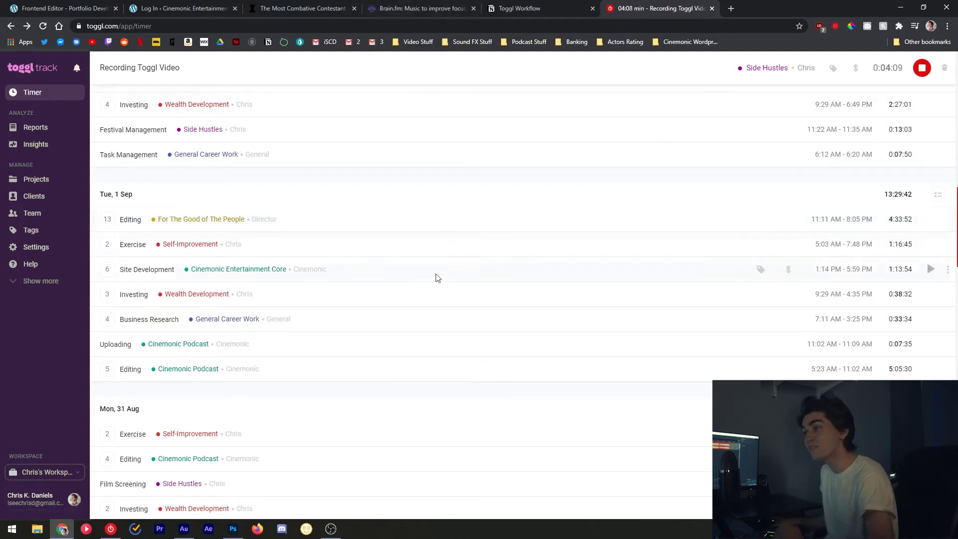
Step: Return to today's entries and examine this week's breakdown by project, including Wealth Development
scroll(421, 257, "up", 1)
scroll(439, 407, "up", 10)
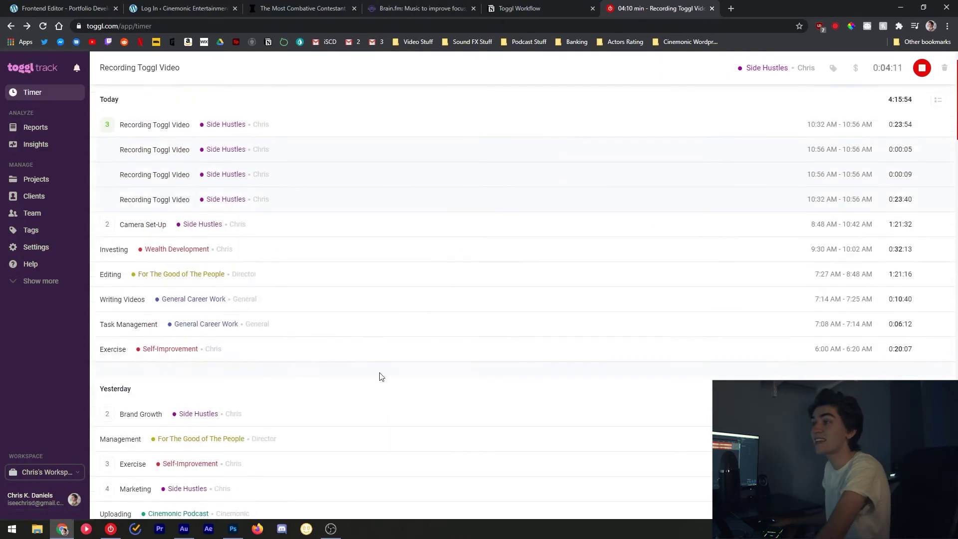
double_click(318, 120)
mouse_move(345, 128)
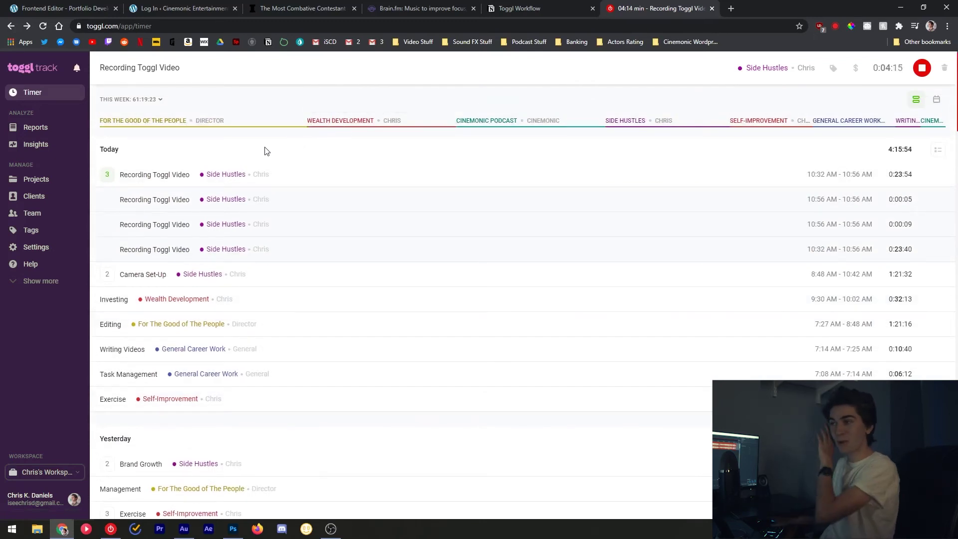
scroll(310, 208, "down", 7)
scroll(297, 242, "up", 7)
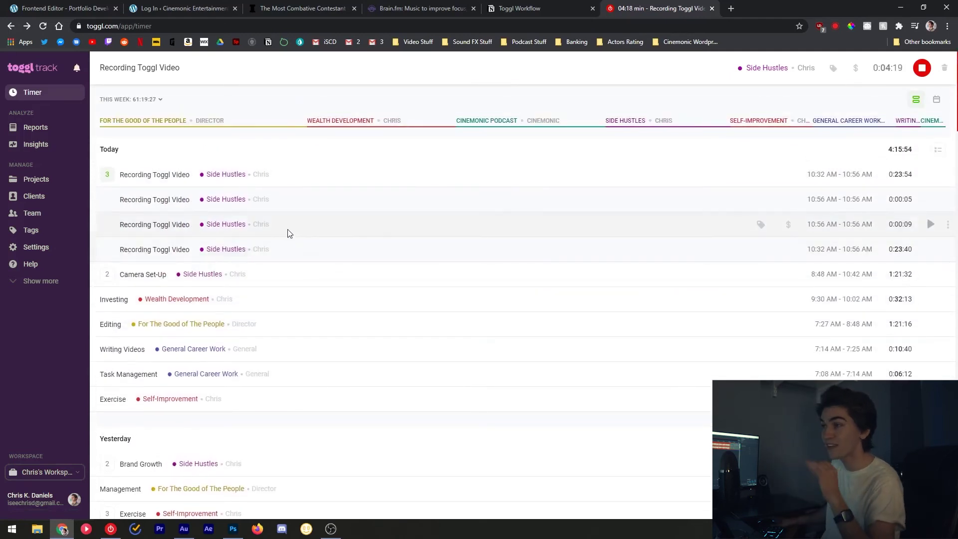
scroll(374, 180, "down", 5)
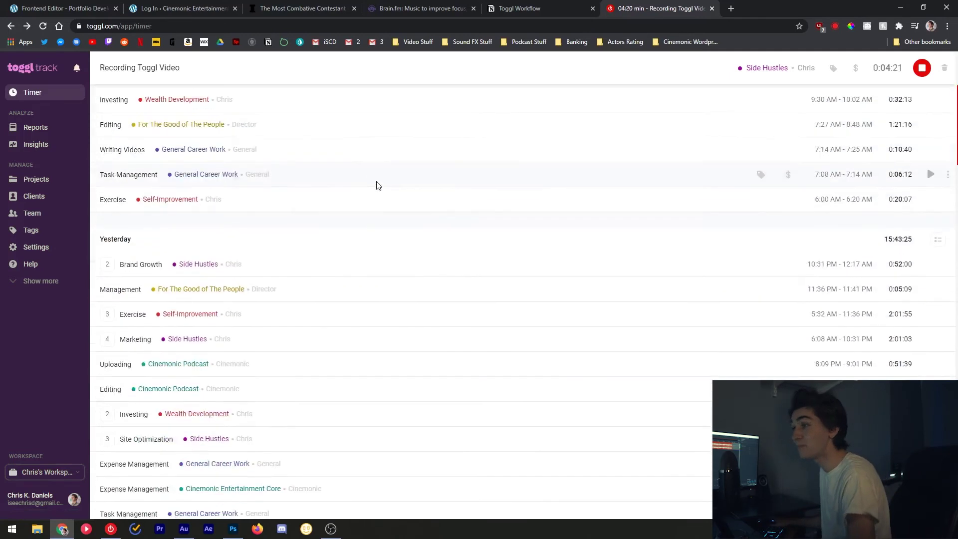
scroll(353, 220, "up", 5)
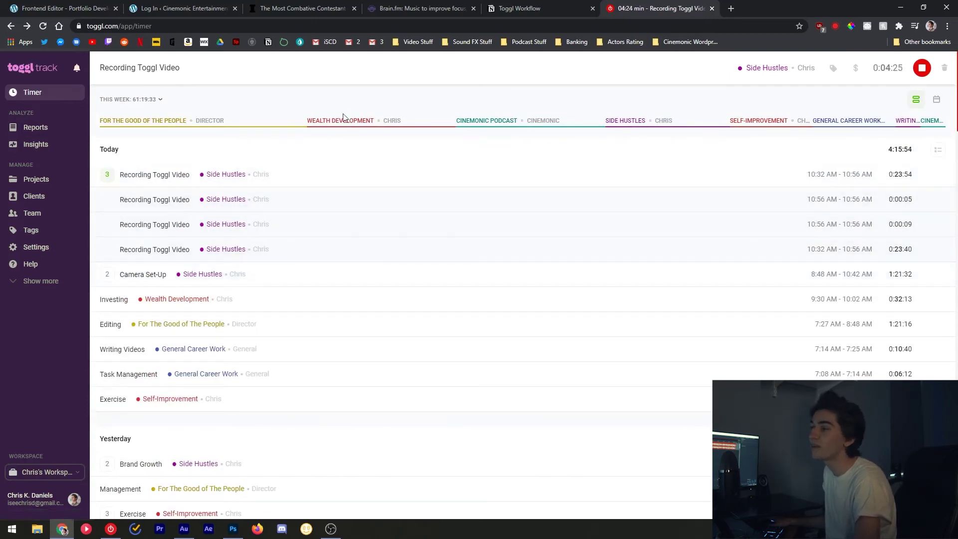
left_click_drag(343, 118, 340, 111)
Step: Review the daily entries from yesterday back to Sun, 30 Aug, including Mon, 31 Aug, and return to today's list
scroll(376, 158, "down", 8)
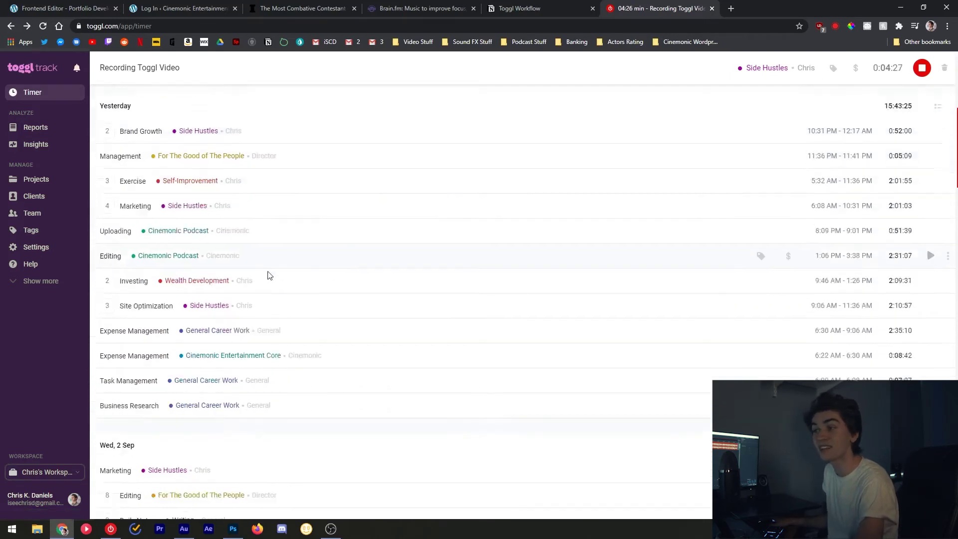
scroll(522, 247, "down", 2)
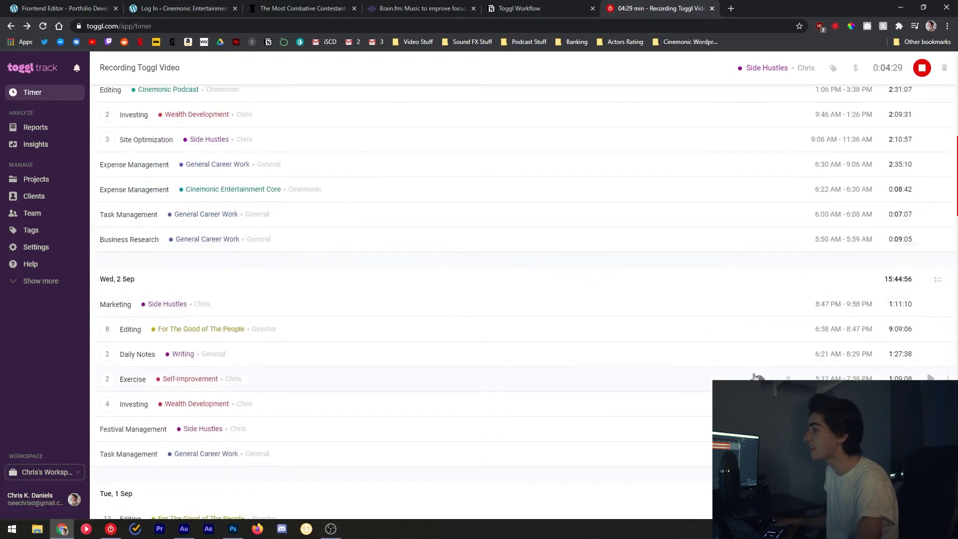
scroll(344, 394, "down", 8)
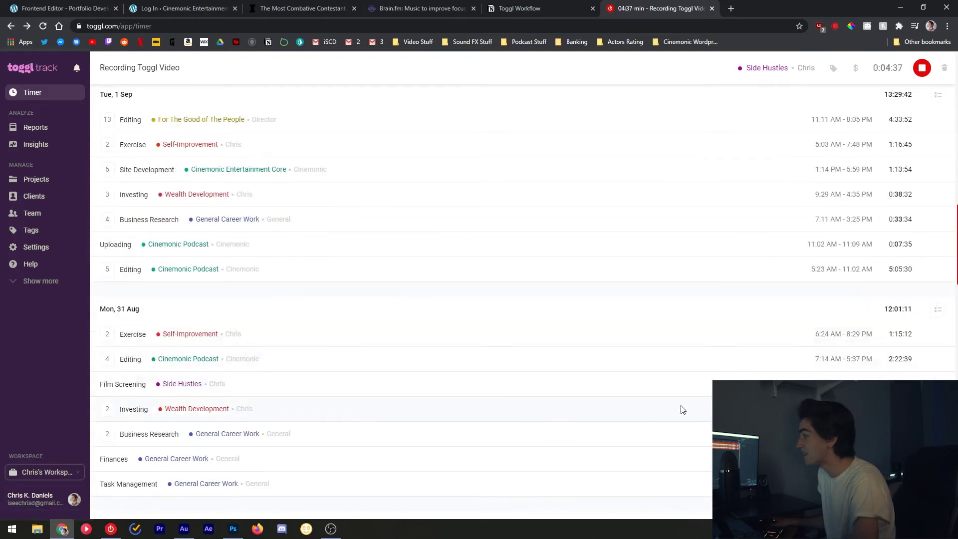
scroll(274, 397, "down", 3)
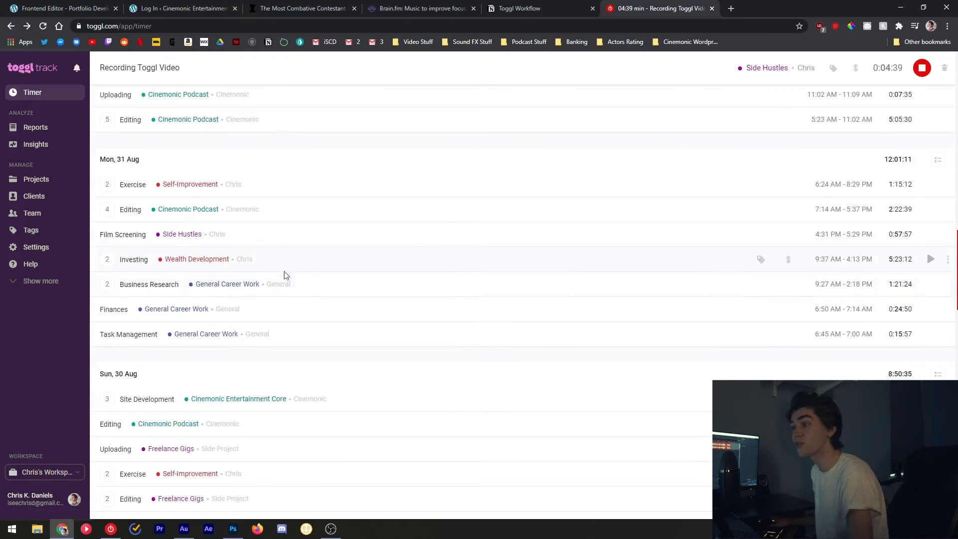
scroll(268, 227, "up", 3)
scroll(255, 286, "down", 3)
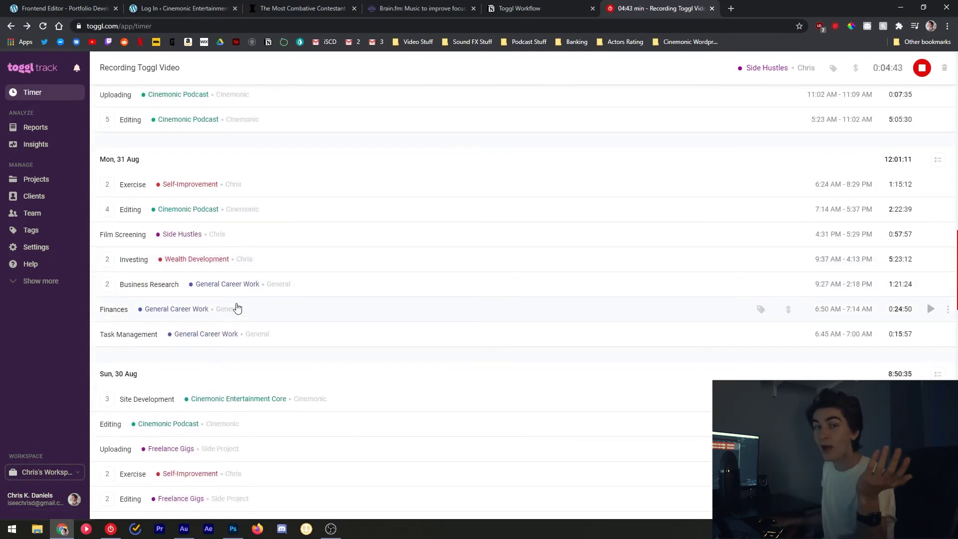
scroll(268, 307, "up", 10)
scroll(282, 309, "up", 15)
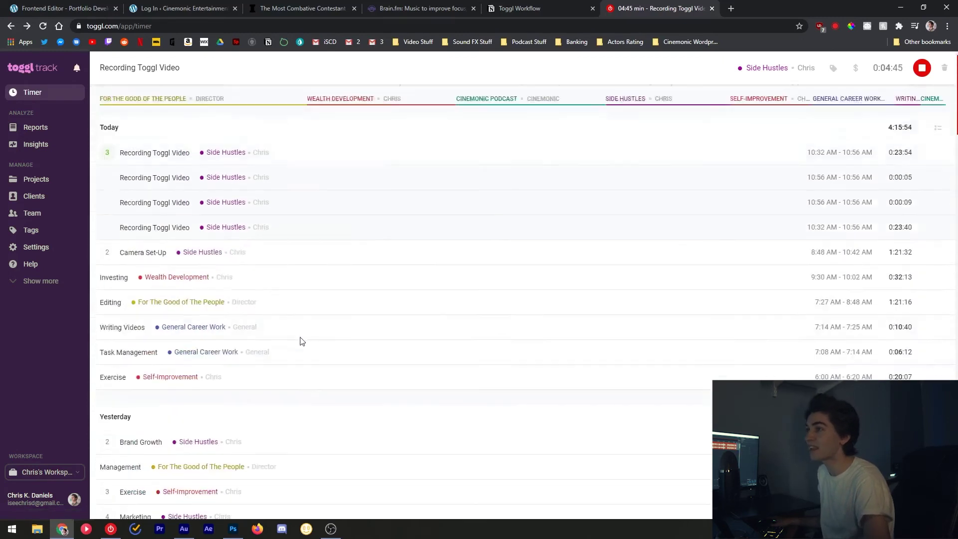
Step: Examine the projects in this week's time breakdown, from For The Good of The People to Side Hustles
scroll(323, 188, "down", 4)
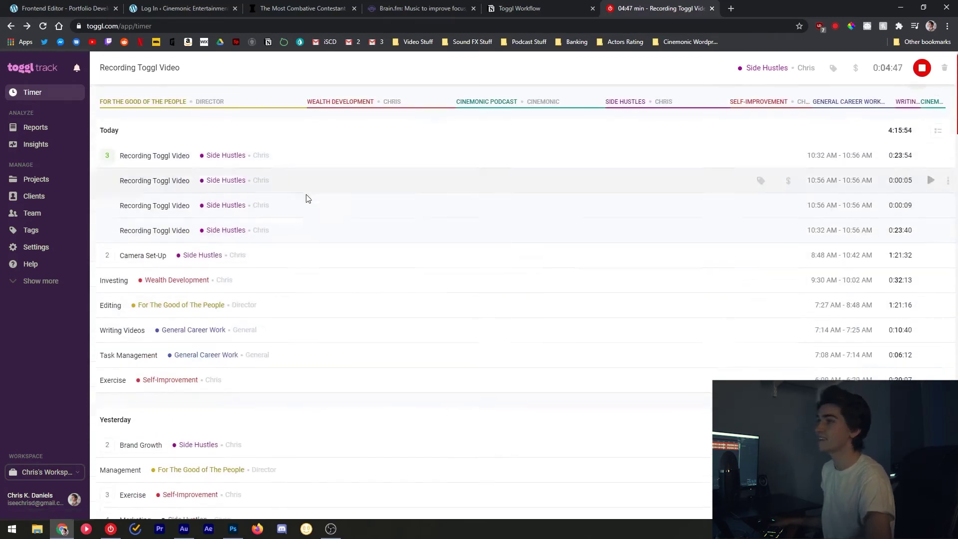
scroll(293, 317, "up", 4)
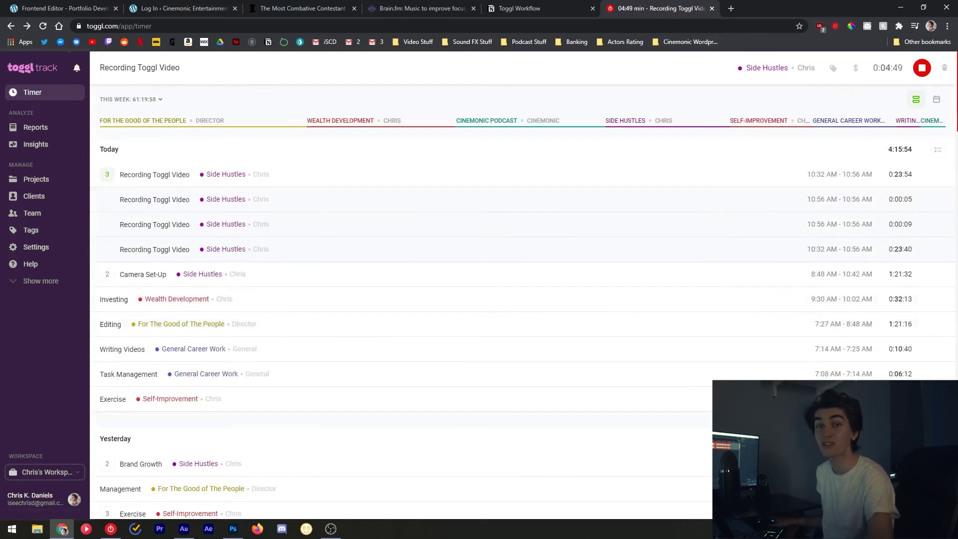
mouse_move(133, 125)
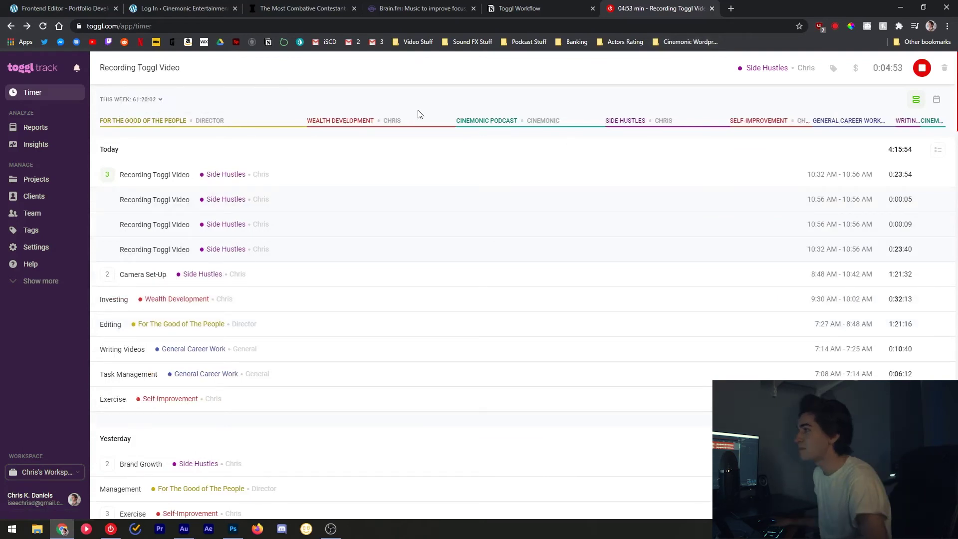
triple_click(629, 120)
left_click(628, 162)
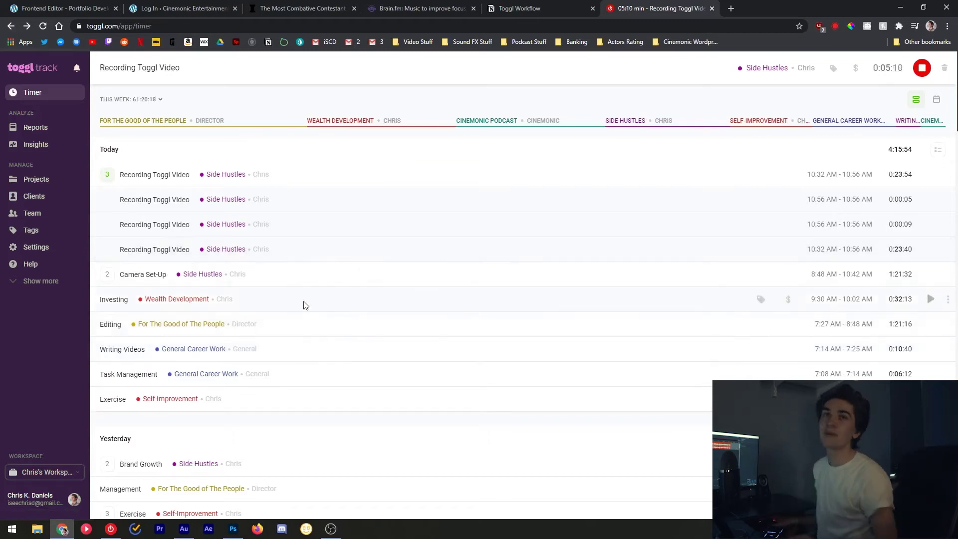
Step: Collapse the grouped Recording Toggl Video entries in today's list
scroll(237, 272, "down", 4)
scroll(250, 270, "up", 4)
scroll(244, 250, "down", 3)
scroll(100, 195, "up", 3)
left_click(107, 174)
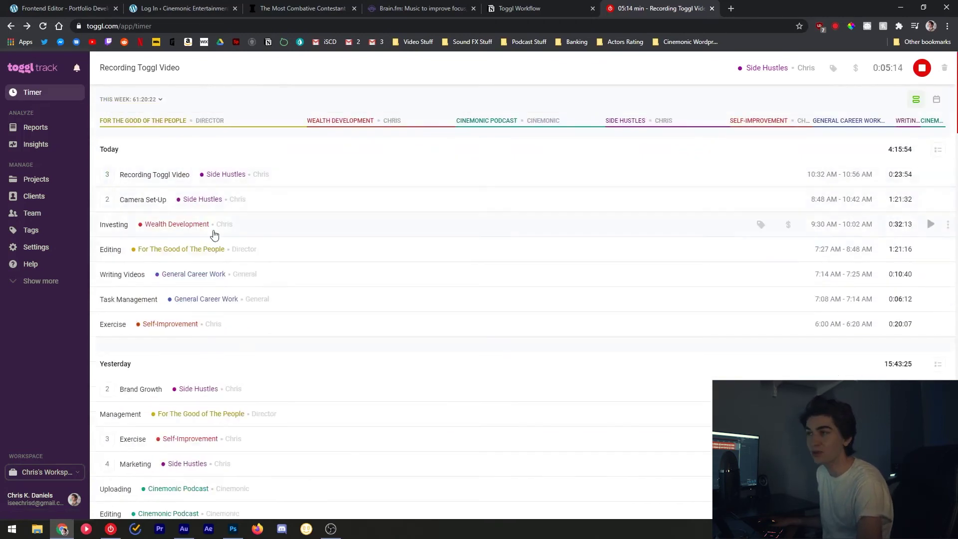
scroll(210, 232, "down", 8)
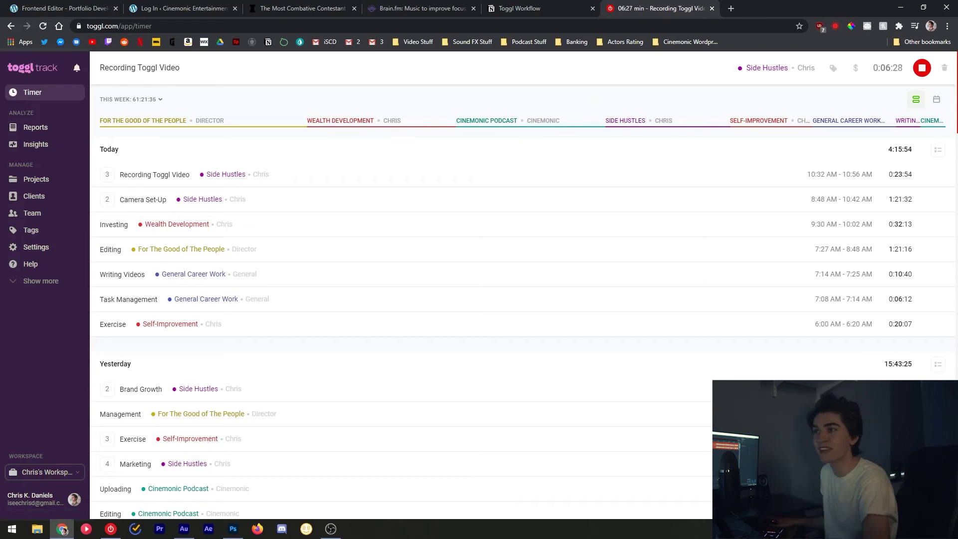
scroll(562, 332, "down", 2)
scroll(328, 190, "up", 2)
scroll(314, 298, "down", 3)
scroll(117, 81, "up", 3)
scroll(509, 325, "down", 3)
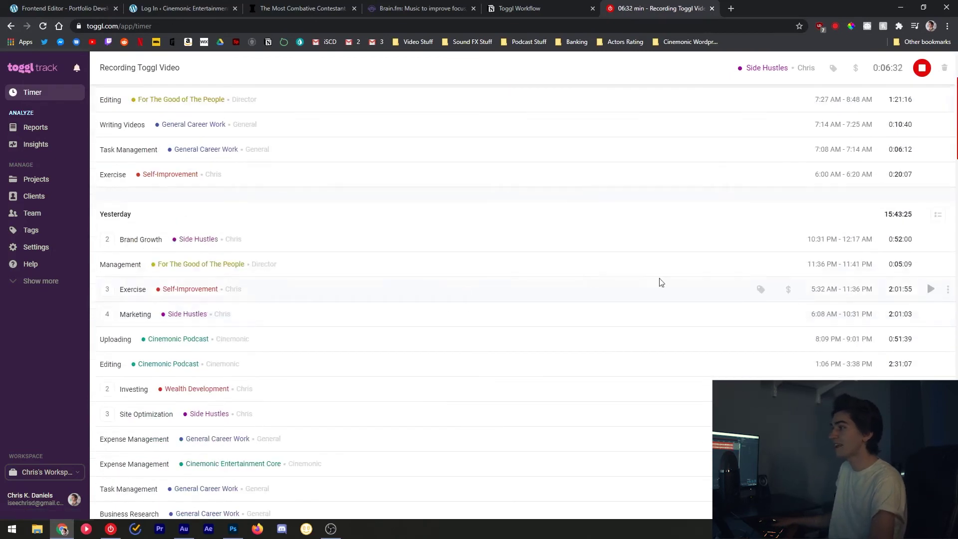
scroll(314, 289, "up", 3)
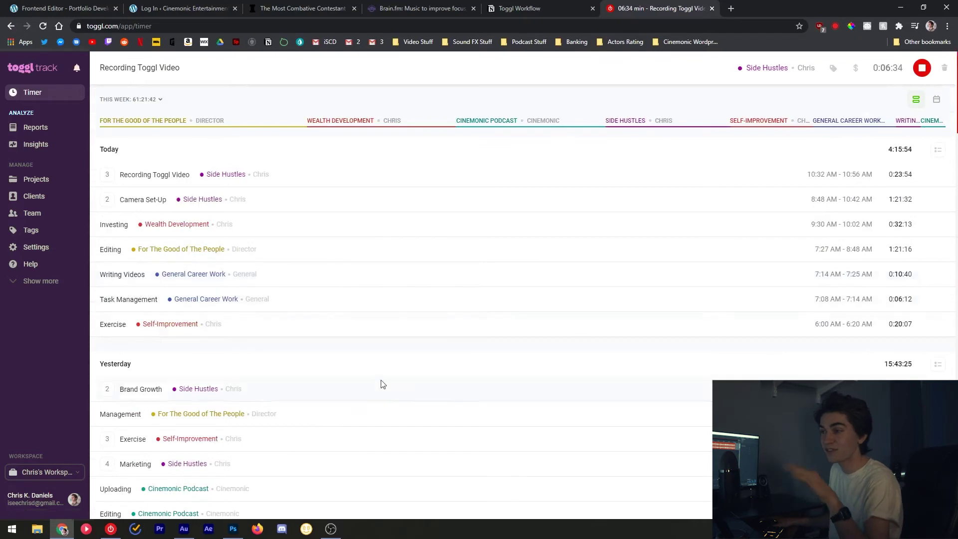
scroll(381, 392, "down", 10)
Step: Open the summary report for this week and look over its daily hours chart and project list
left_click(35, 128)
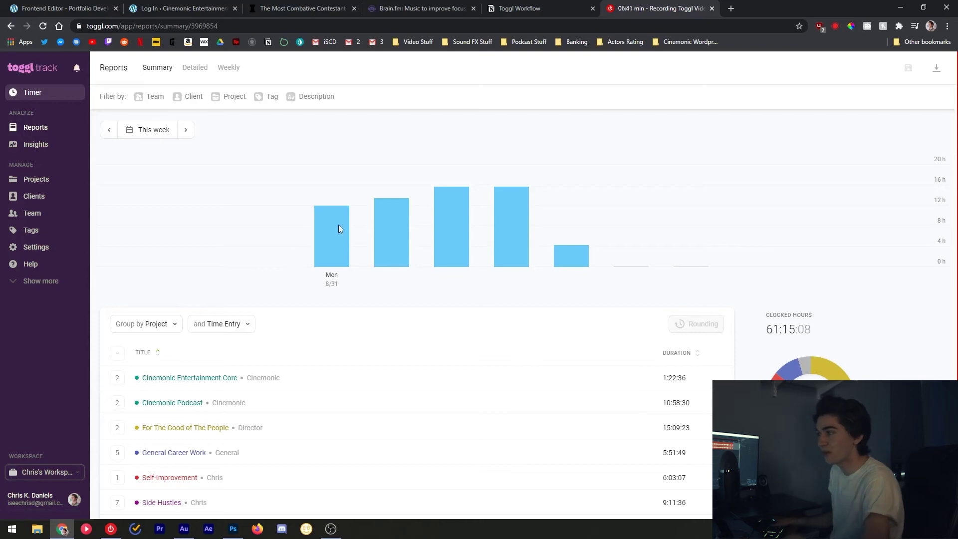
scroll(295, 331, "down", 2)
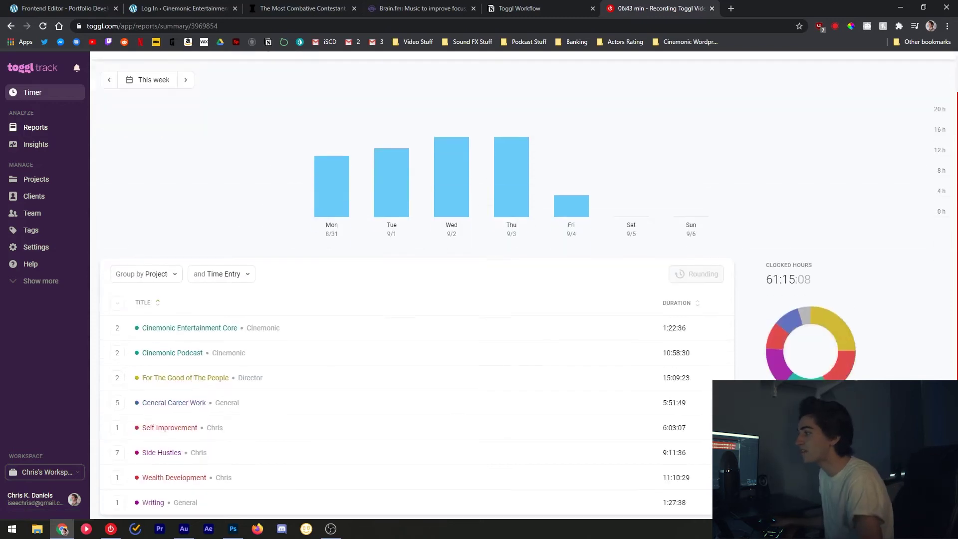
scroll(553, 164, "up", 2)
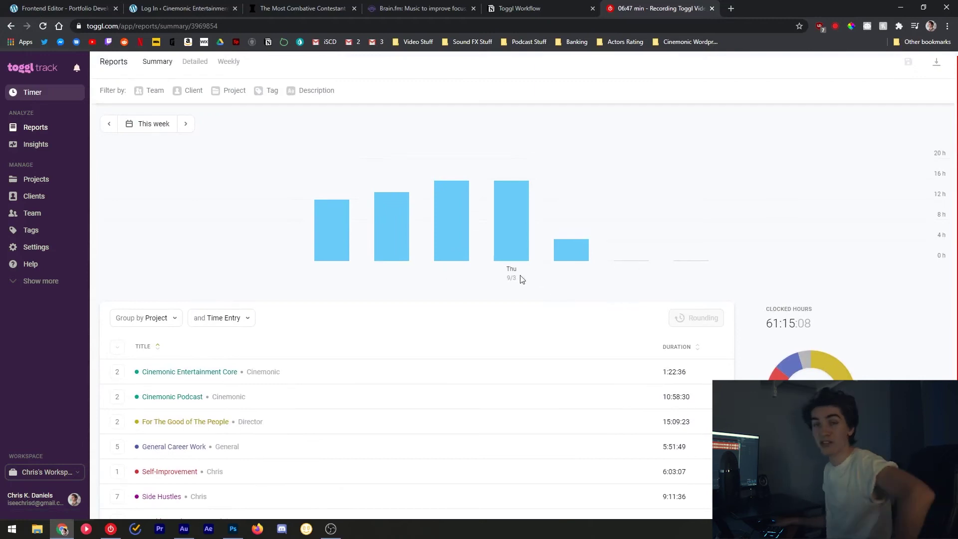
scroll(542, 278, "down", 2)
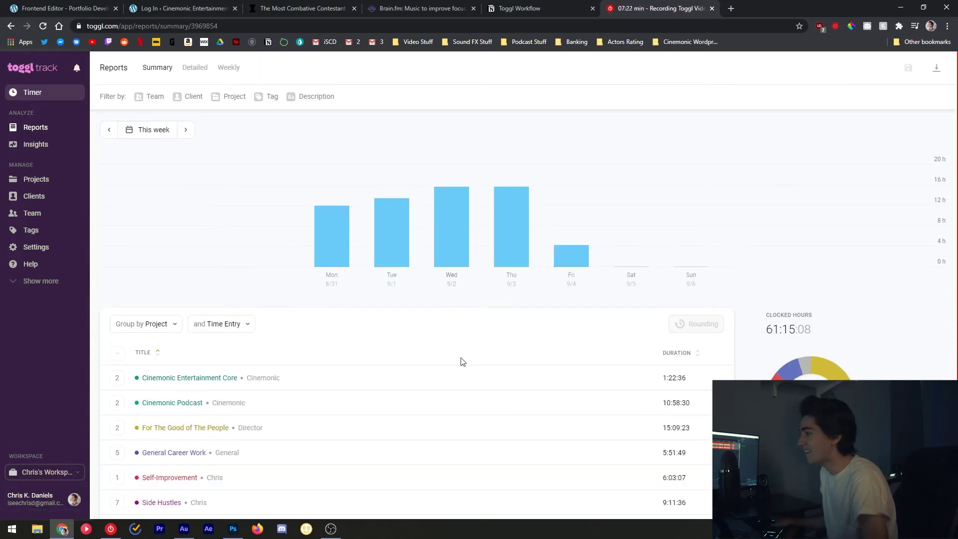
Step: Sort the report's projects by duration from longest to shortest and review them against the daily hours chart
scroll(320, 369, "down", 2)
scroll(162, 312, "down", 1)
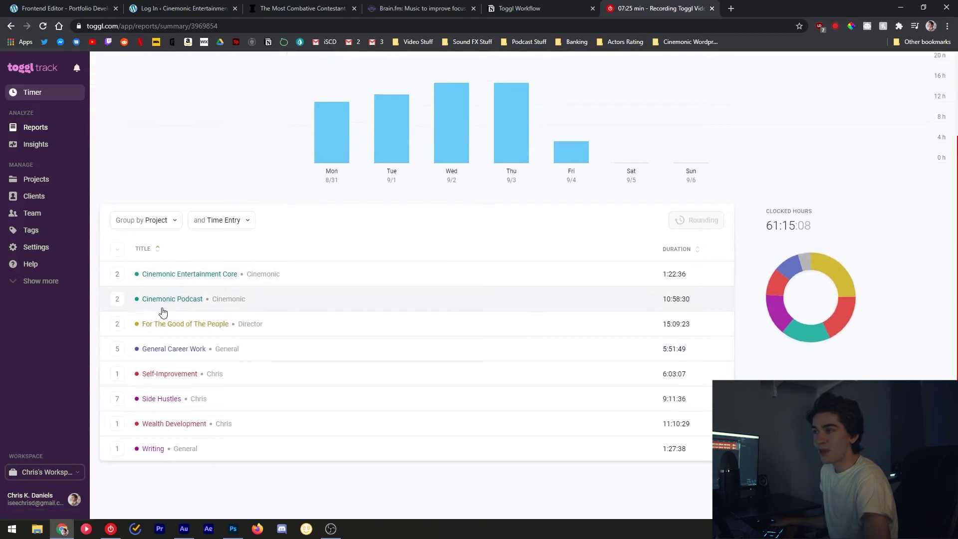
left_click_drag(682, 247, 653, 240)
left_click(668, 249)
left_click(690, 247)
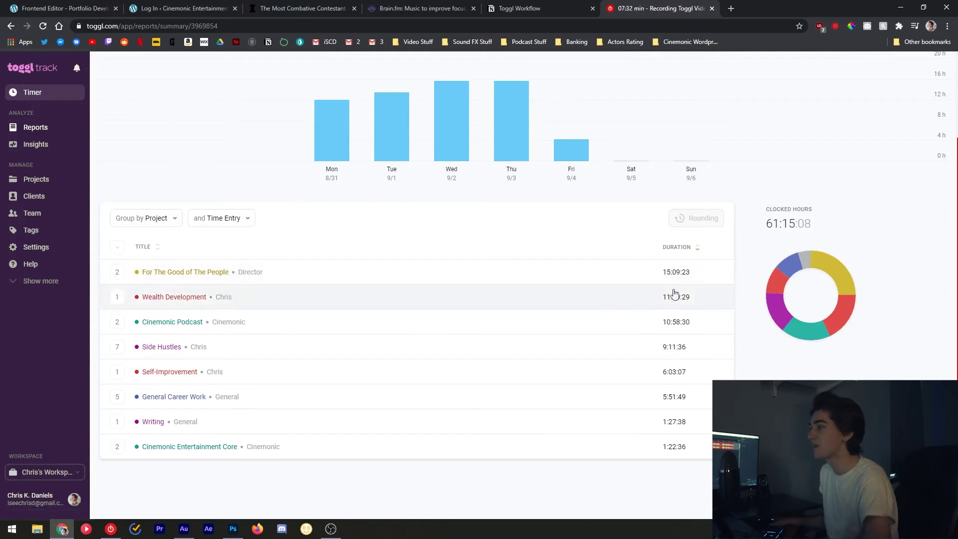
scroll(630, 324, "up", 2)
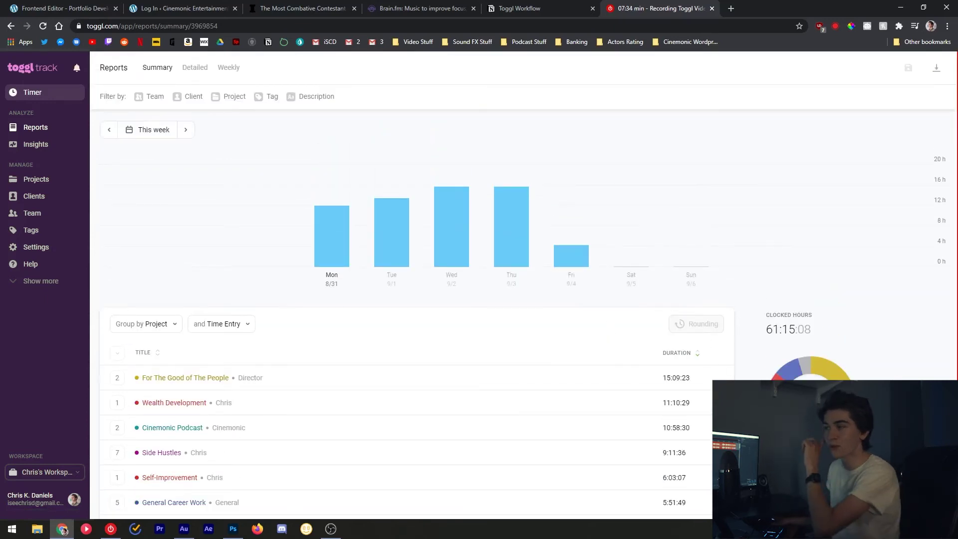
scroll(712, 252, "down", 2)
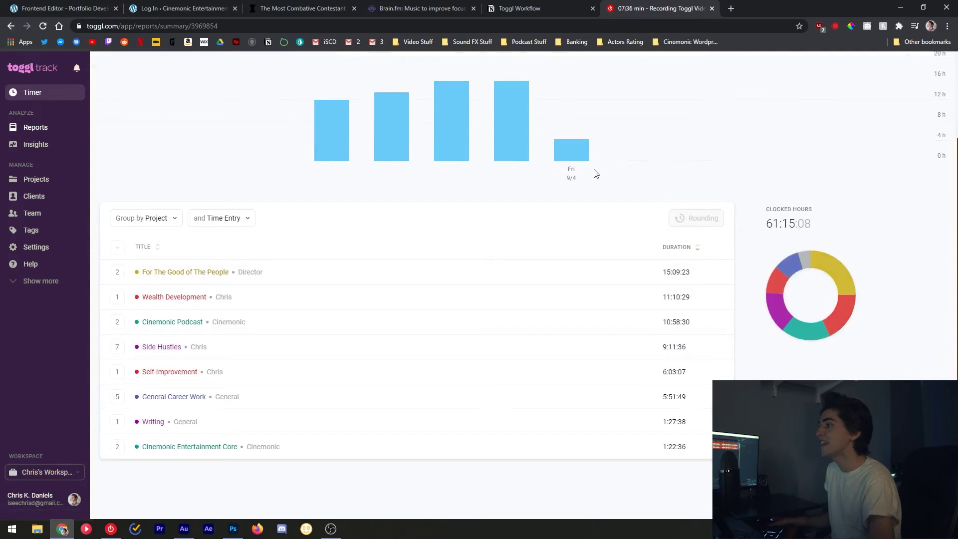
scroll(852, 341, "up", 2)
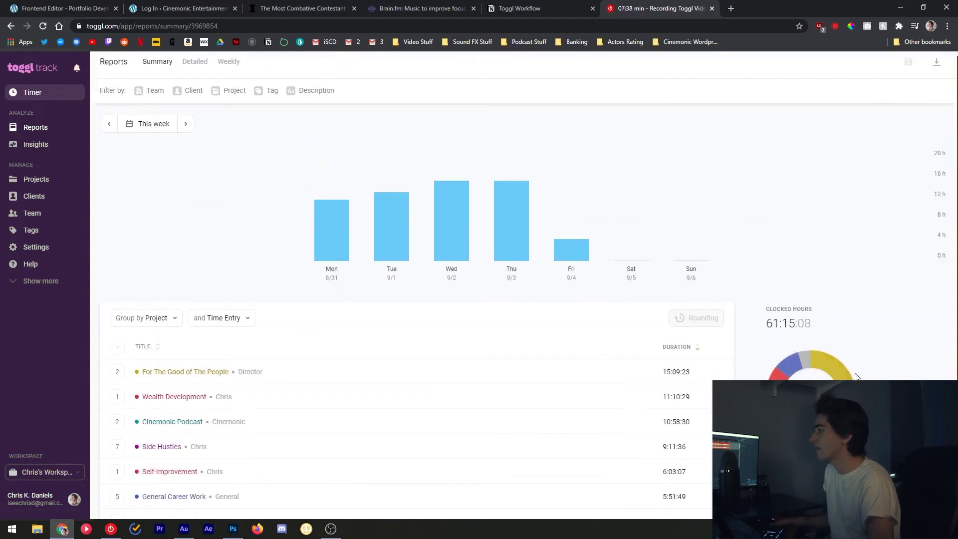
Step: Filter this week's summary report to show only the Freelance Gigs project
scroll(169, 199, "down", 2)
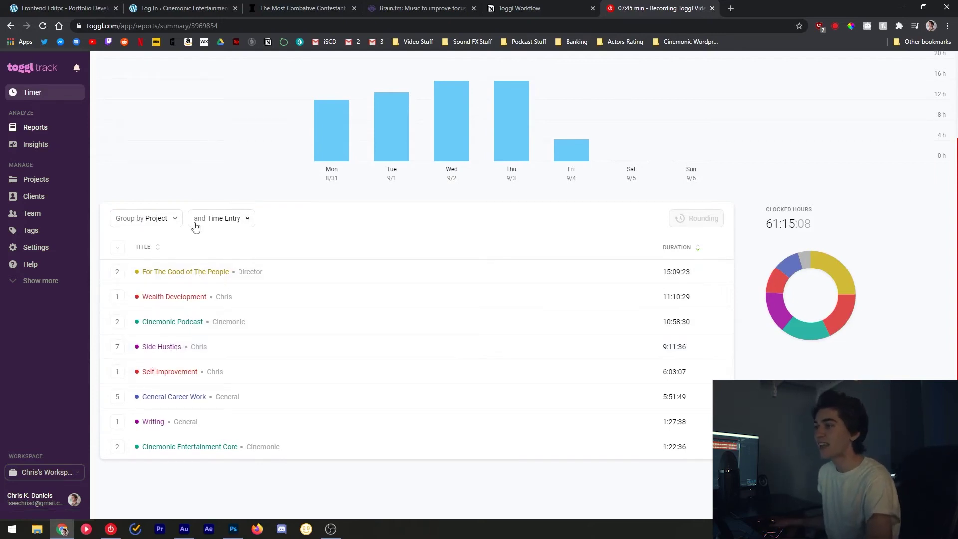
scroll(184, 216, "up", 2)
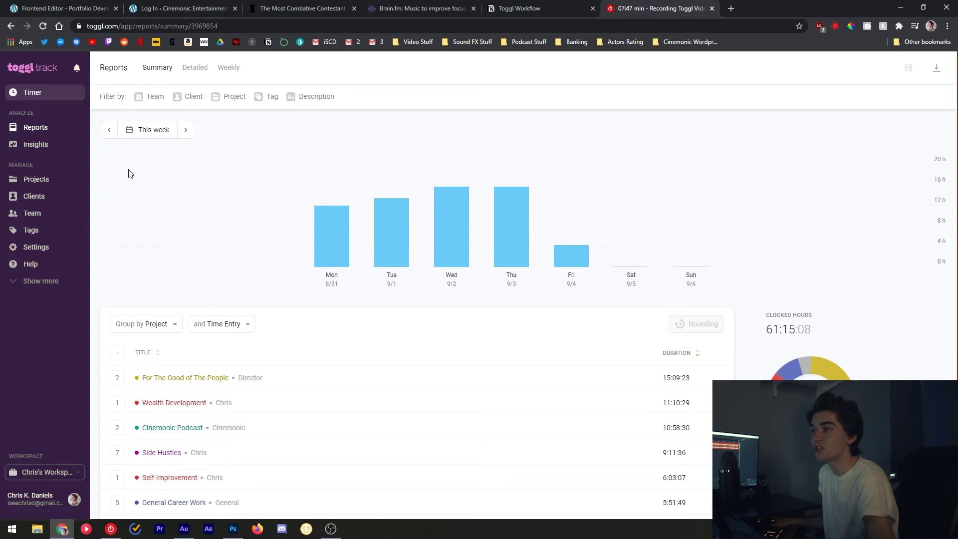
left_click(233, 98)
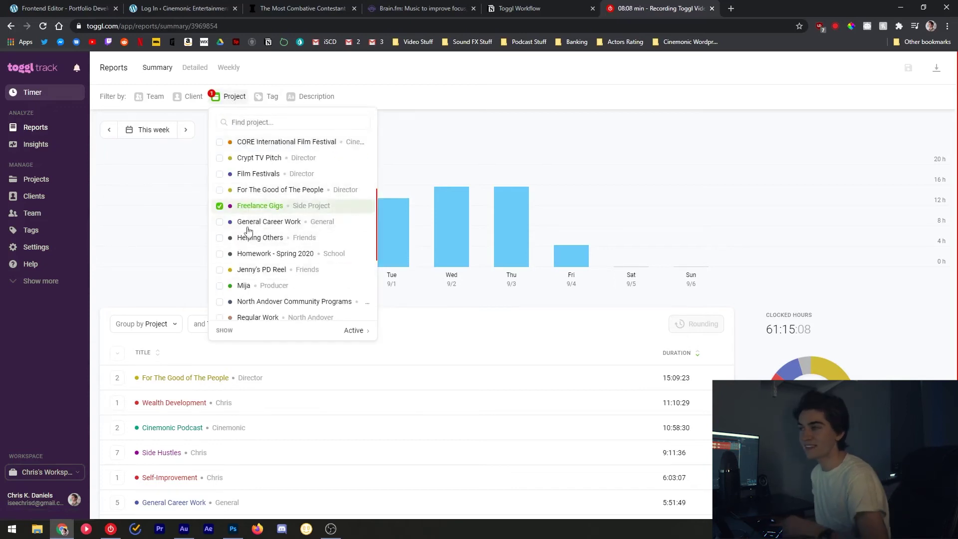
scroll(309, 200, "up", 3)
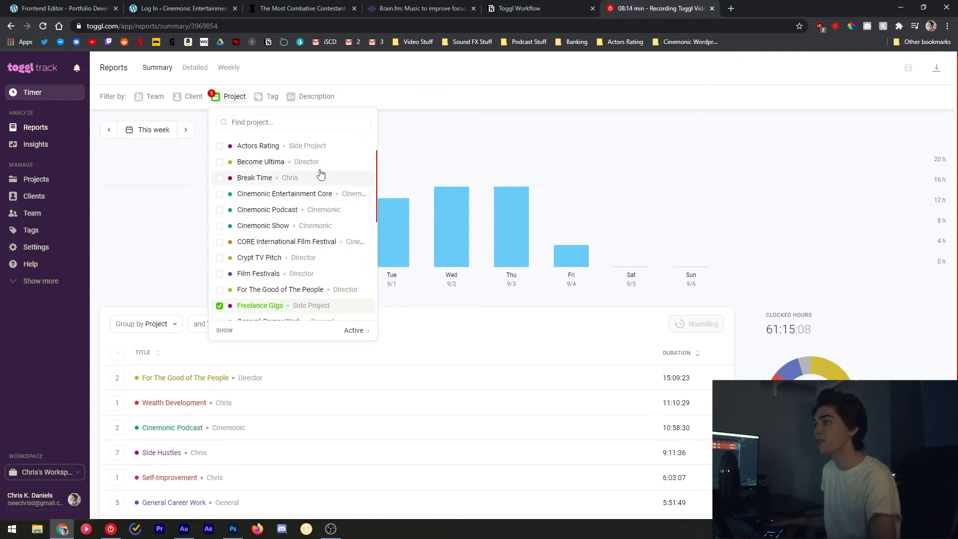
scroll(320, 220, "down", 1)
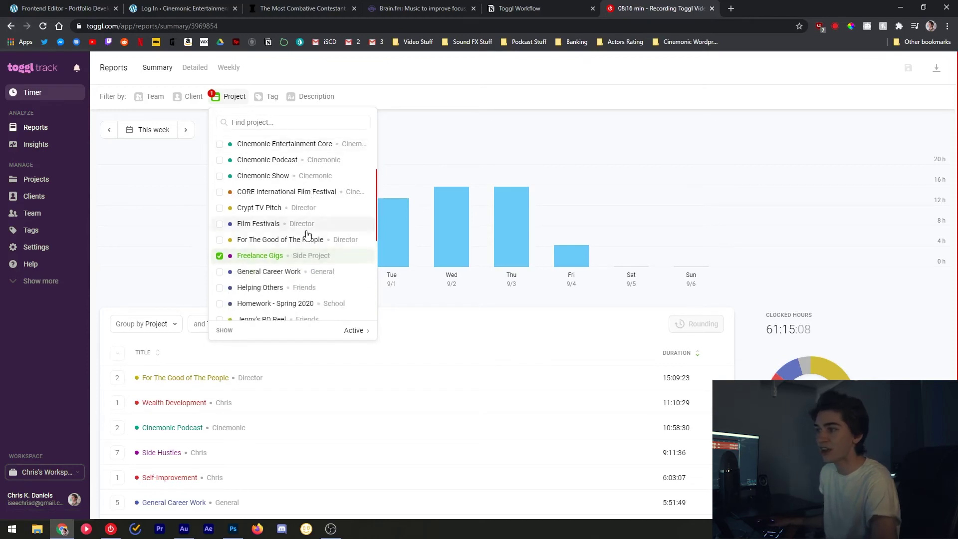
scroll(241, 267, "down", 1)
scroll(241, 267, "down", 1)
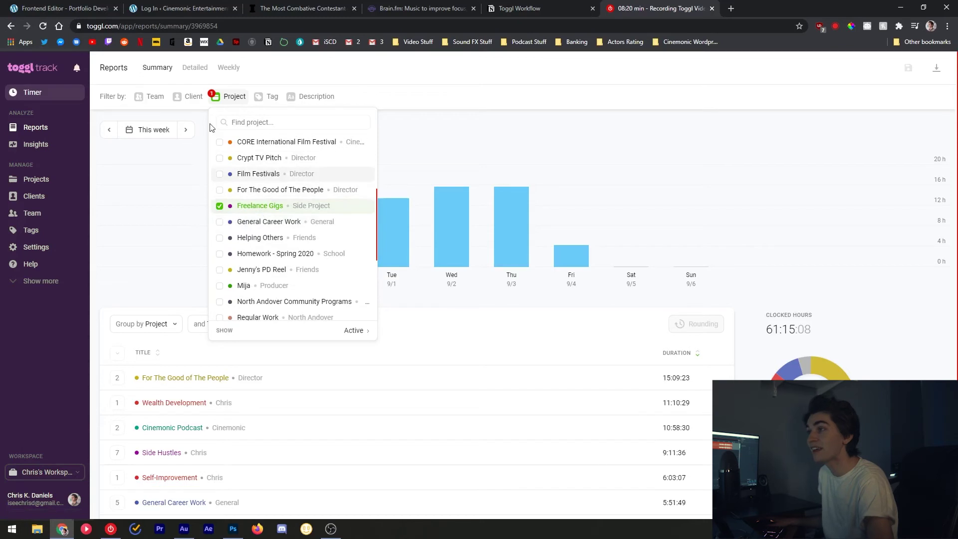
left_click(523, 141)
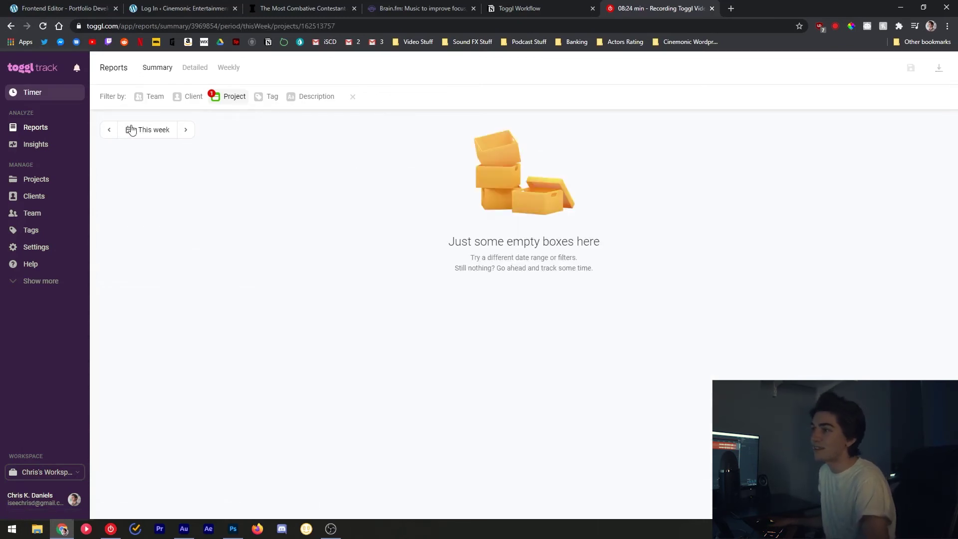
Step: Switch the filtered report to last week and open the detailed time entries for Freelance Gigs
left_click(104, 130)
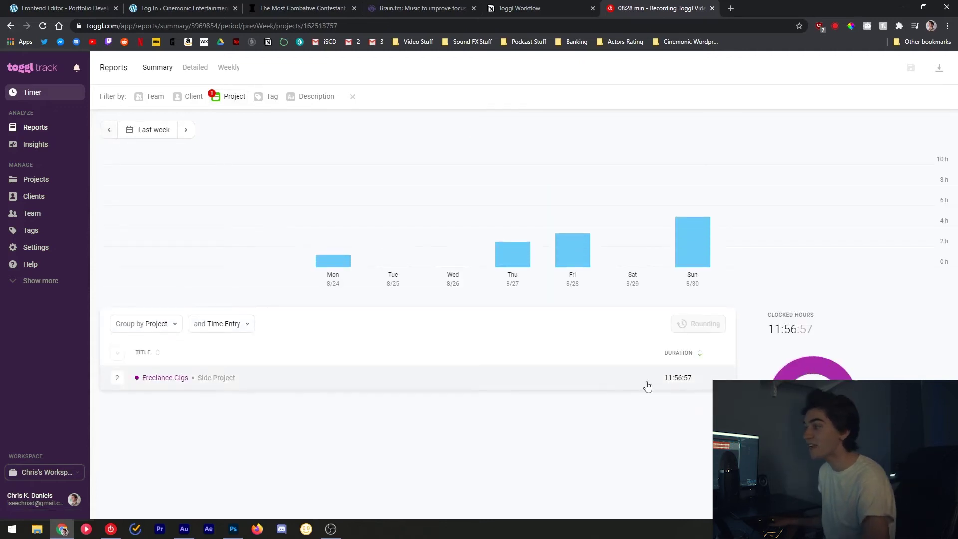
left_click(179, 372)
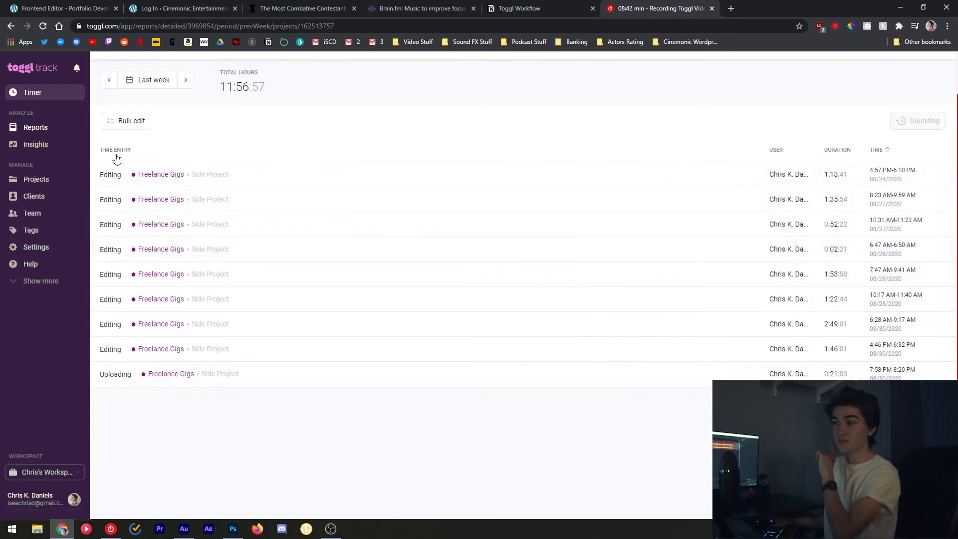
double_click(112, 175)
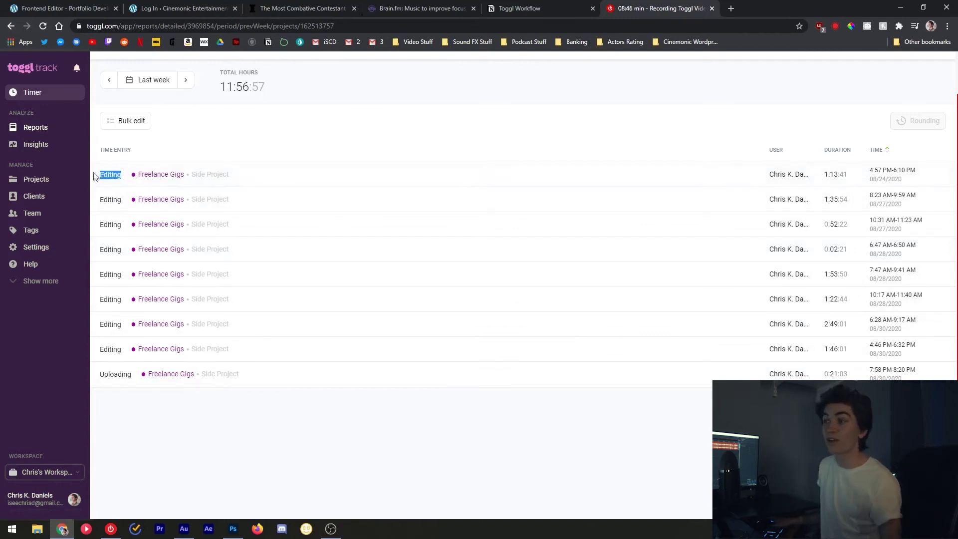
left_click(114, 176)
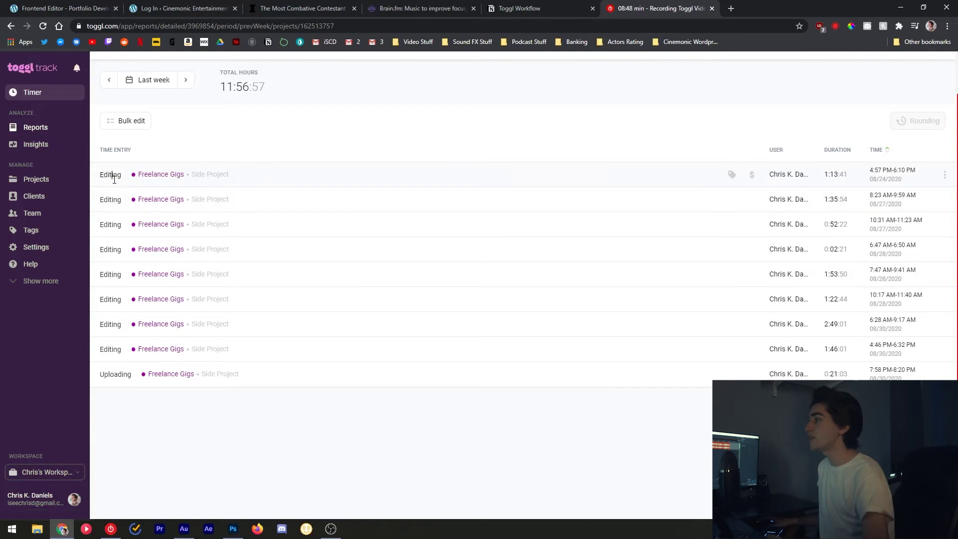
Step: Rename the first Freelance Gigs time entry, dated 08/24/2020, as NA Camp Video Editing
scroll(400, 210, "up", 1)
left_click(942, 229)
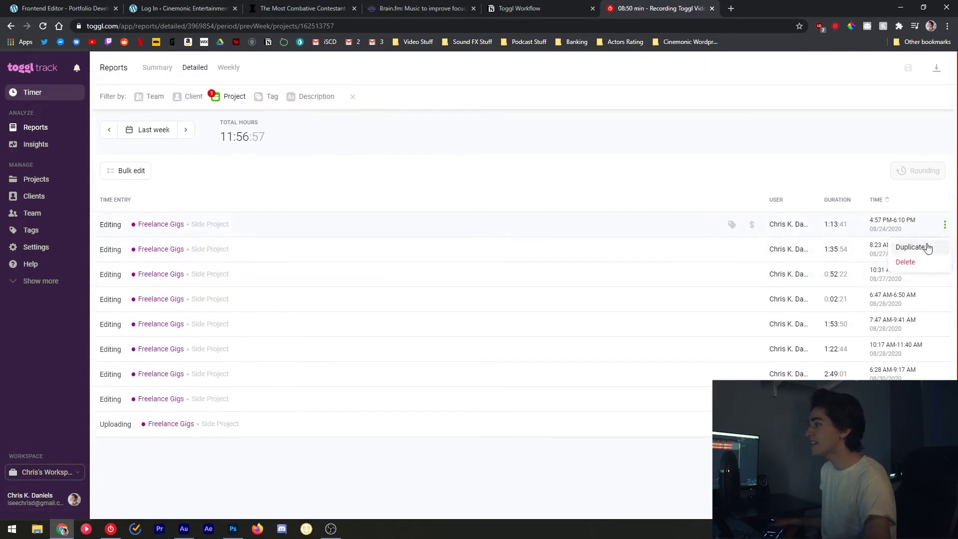
double_click(118, 225)
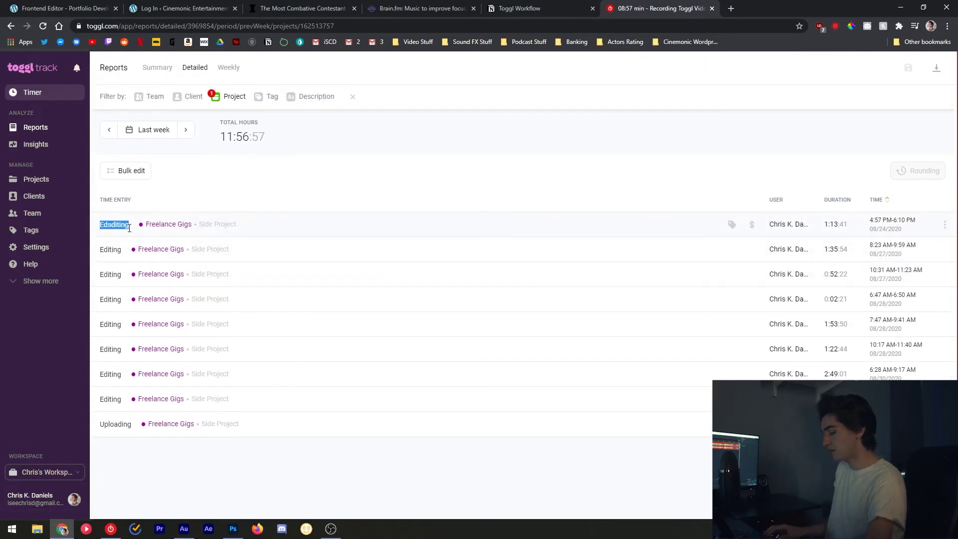
type("NA Camp Vid")
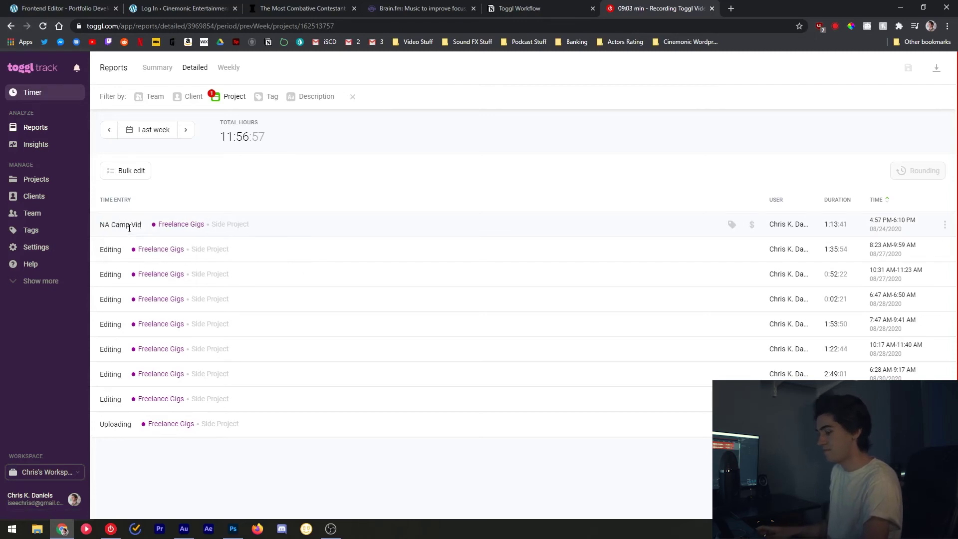
type("eo Editing")
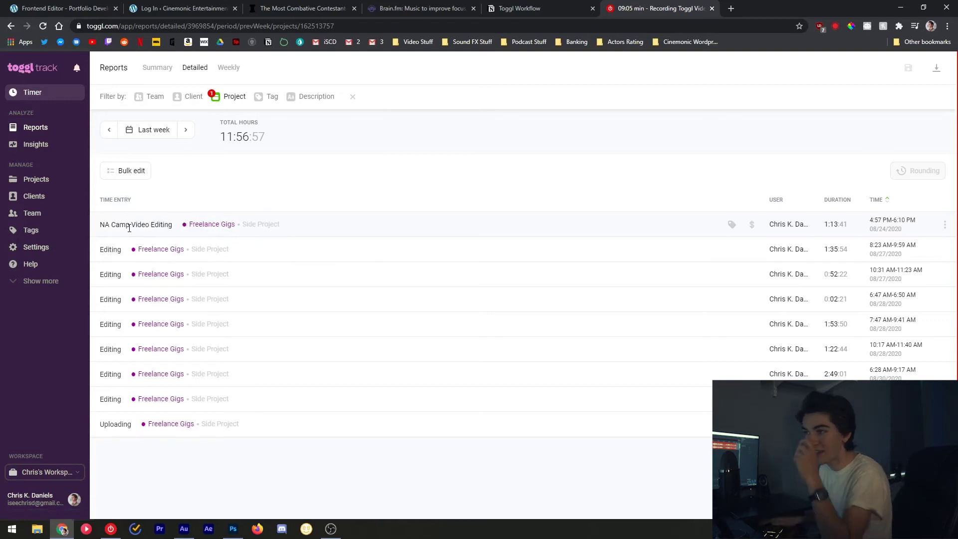
key("Return")
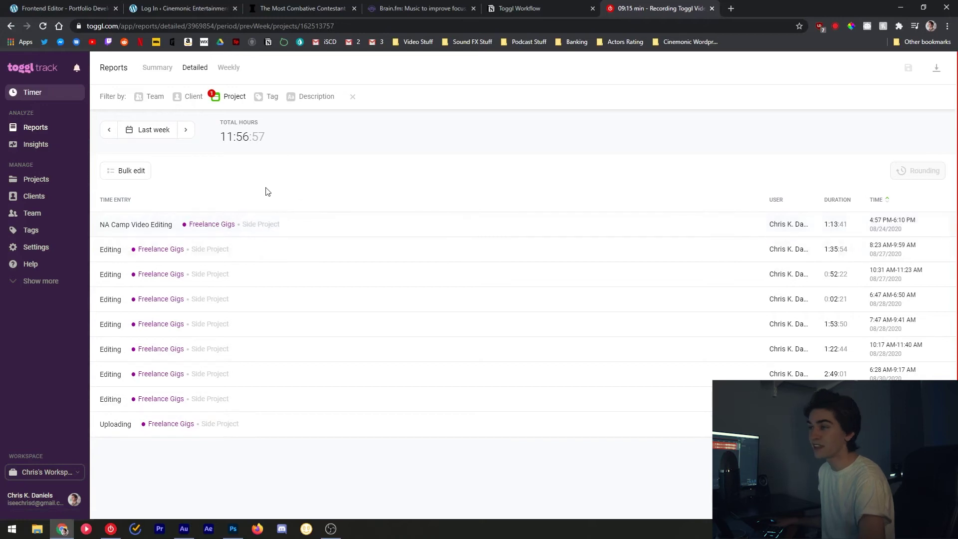
Step: Remove "NA Camp Video" from the first time entry's description, leaving only Editing
double_click(121, 225)
left_click(150, 225)
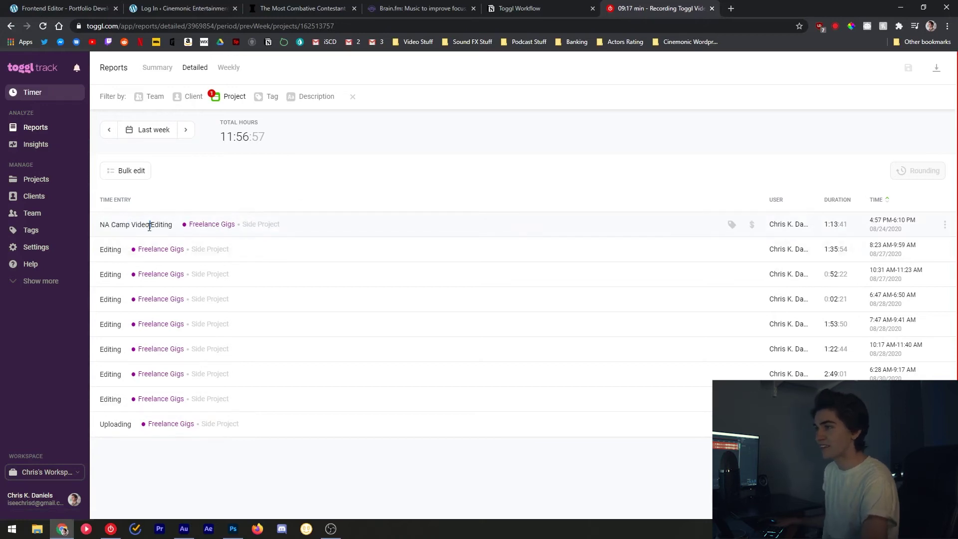
left_click_drag(138, 226, 100, 226)
key("BackSpace")
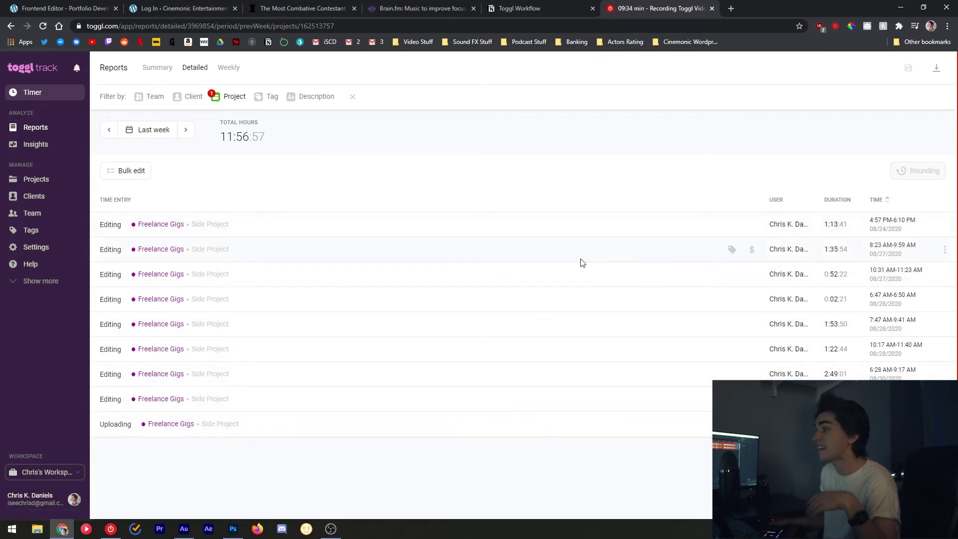
Step: Return to last week's summary report and change its project filter from Freelance Gigs to Cinemonic Podcast
key("alt+Left")
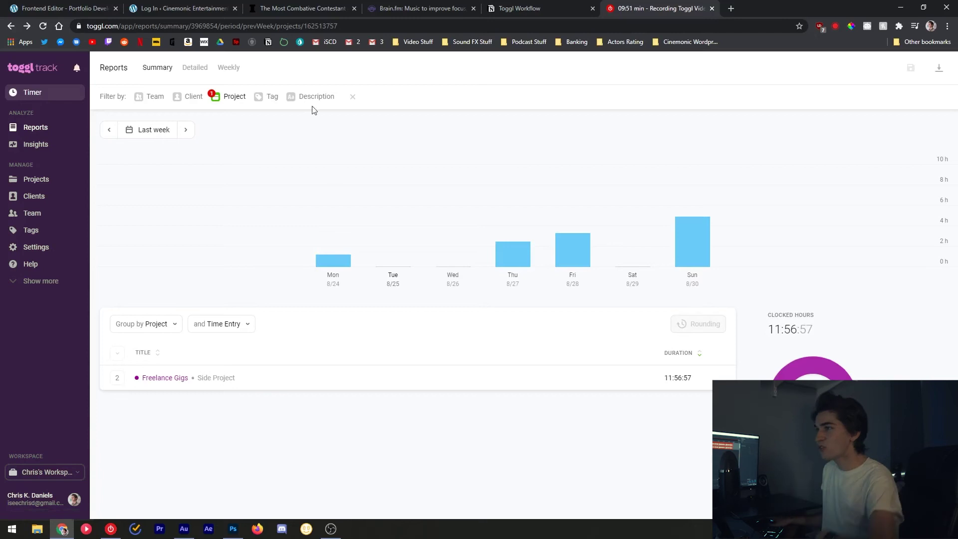
left_click(222, 98)
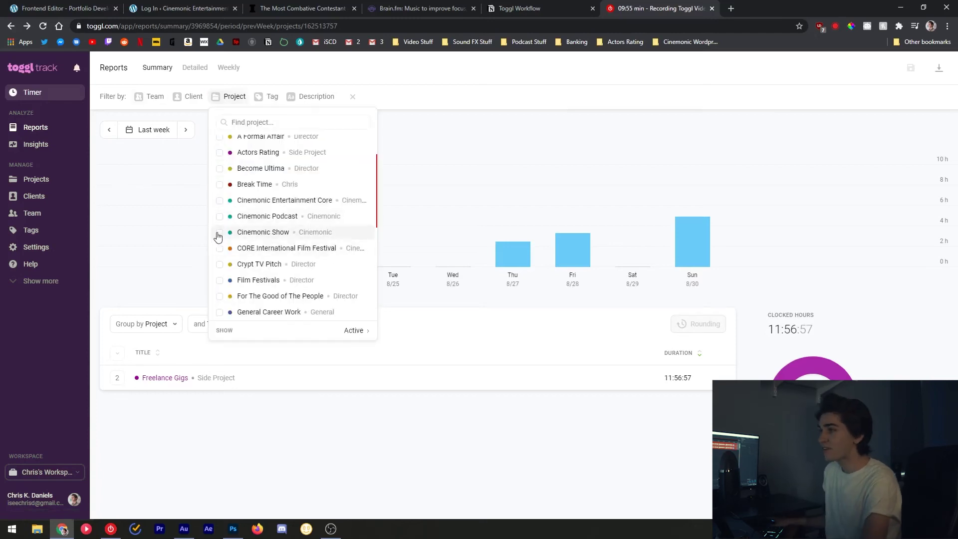
left_click(219, 216)
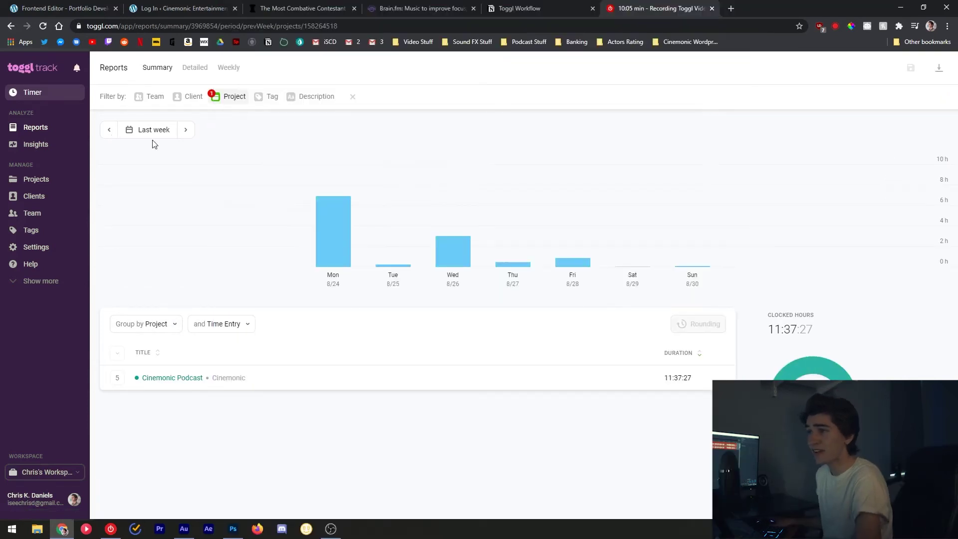
Step: Open last week's detailed Cinemonic Podcast entries and examine their descriptions, durations and times
left_click(172, 379)
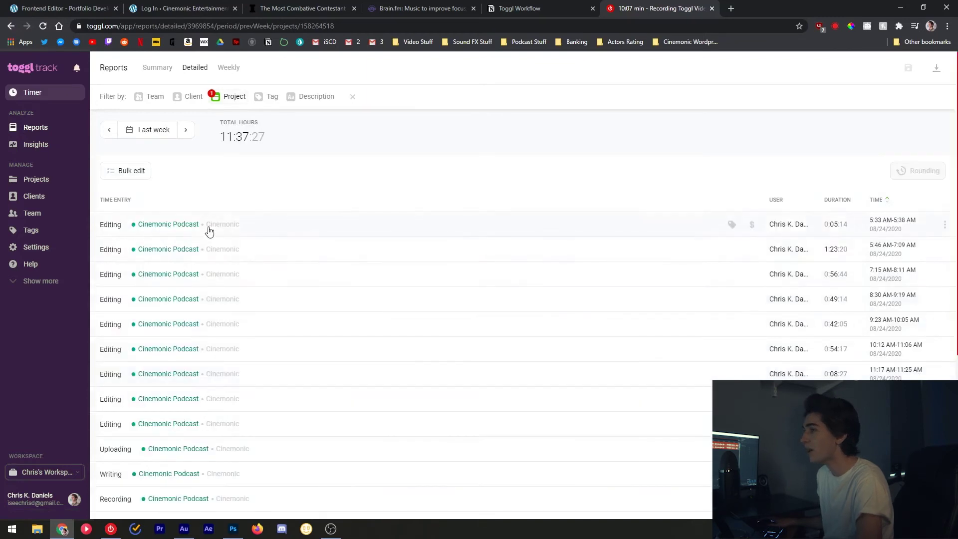
key("alt+Left")
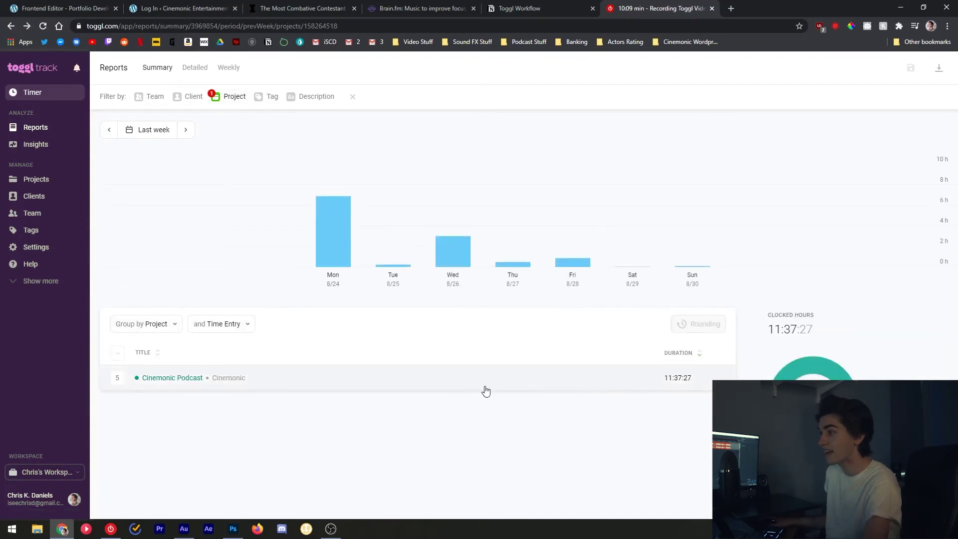
key("alt+Right")
scroll(483, 384, "down", 5)
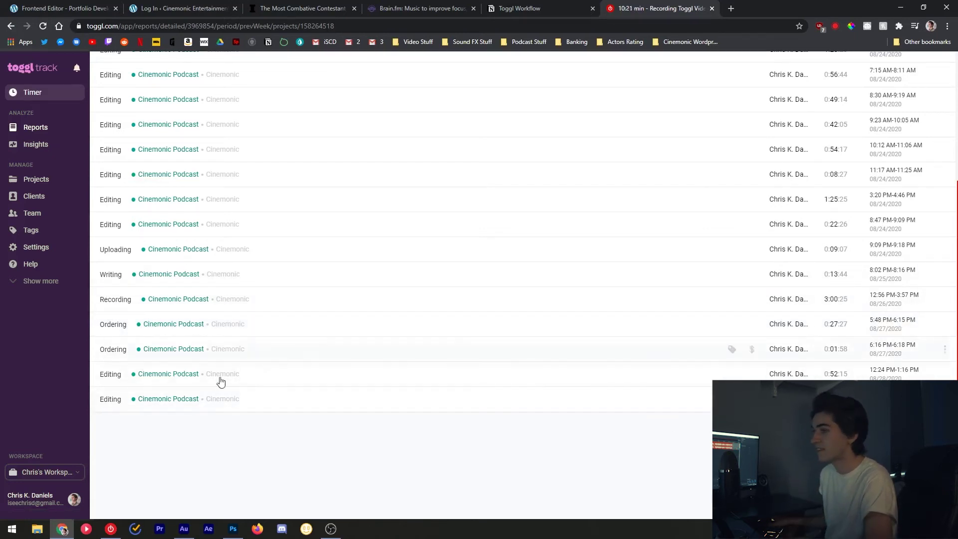
scroll(156, 406, "up", 1)
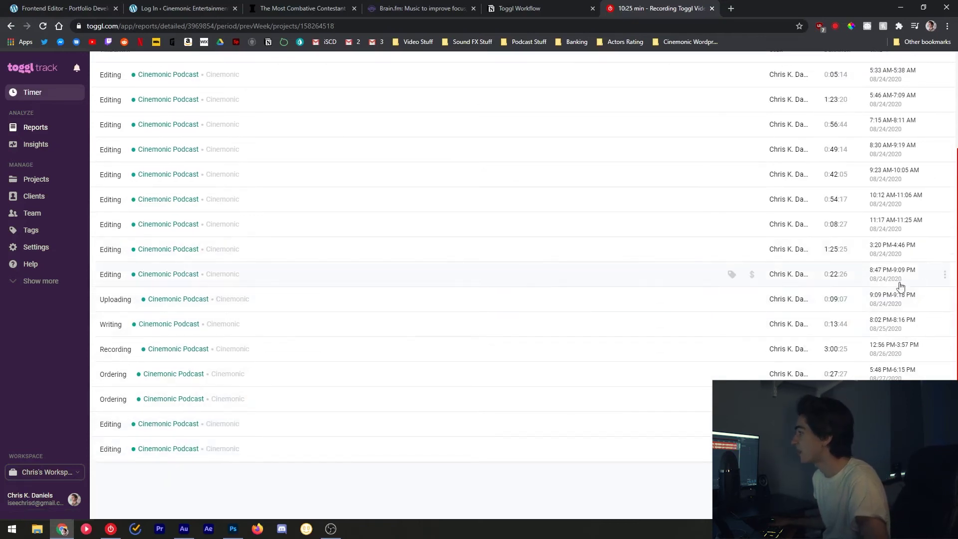
scroll(447, 271, "up", 3)
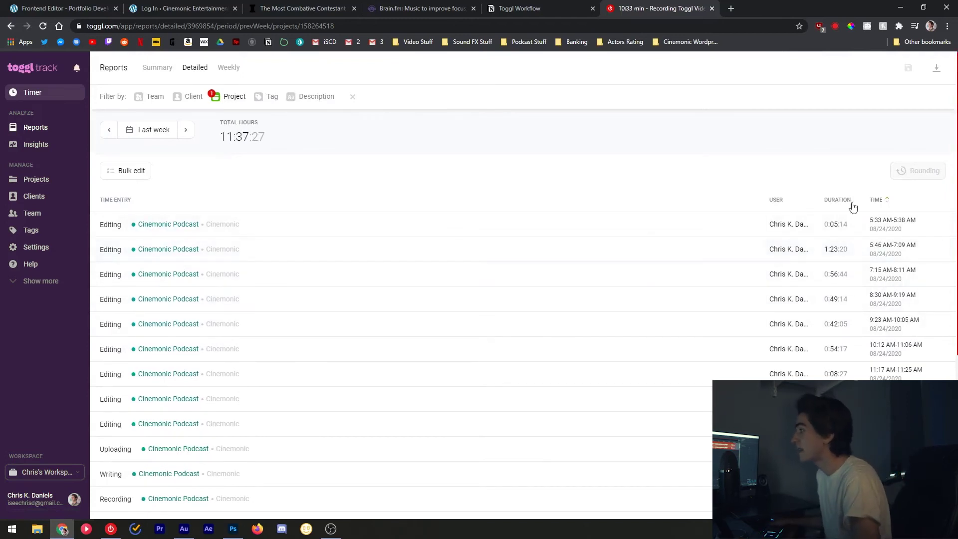
scroll(858, 347, "down", 3)
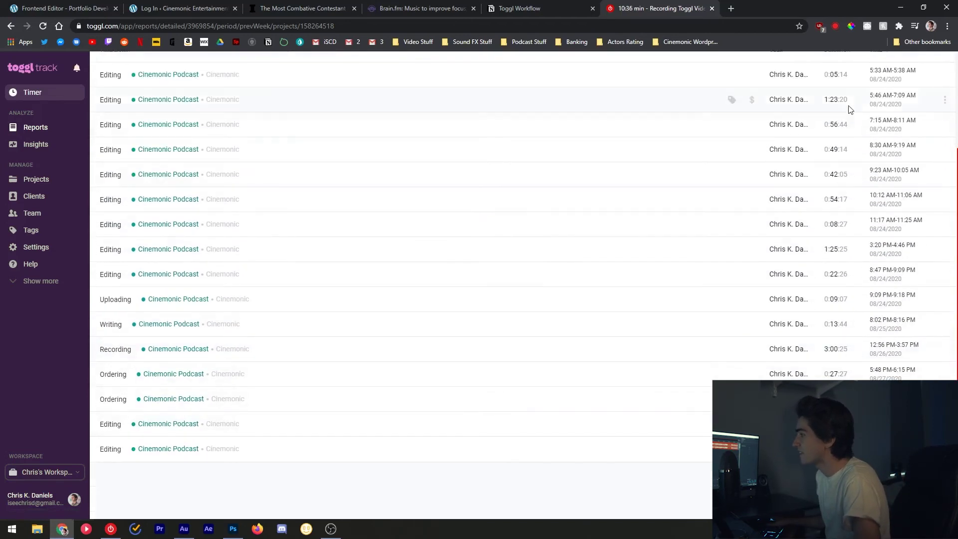
left_click(182, 274)
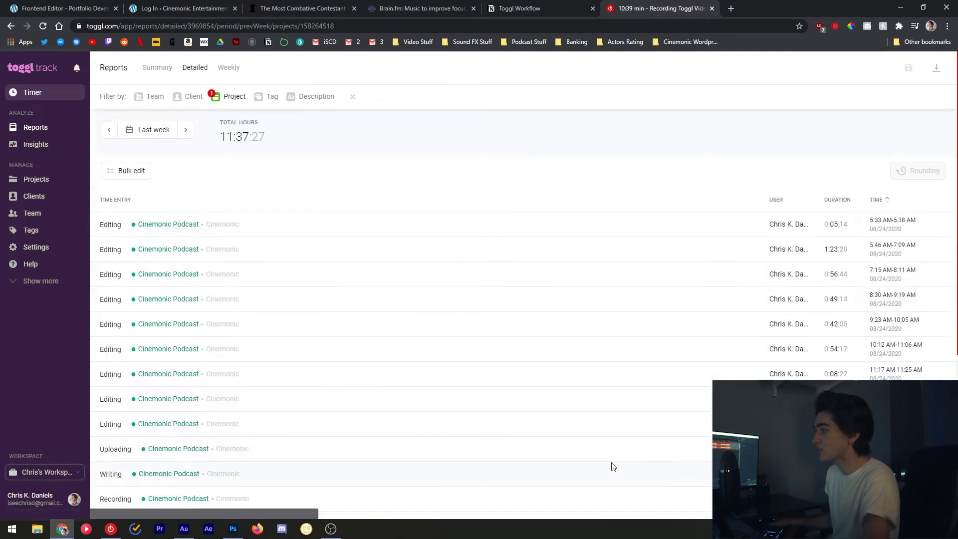
scroll(629, 439, "down", 5)
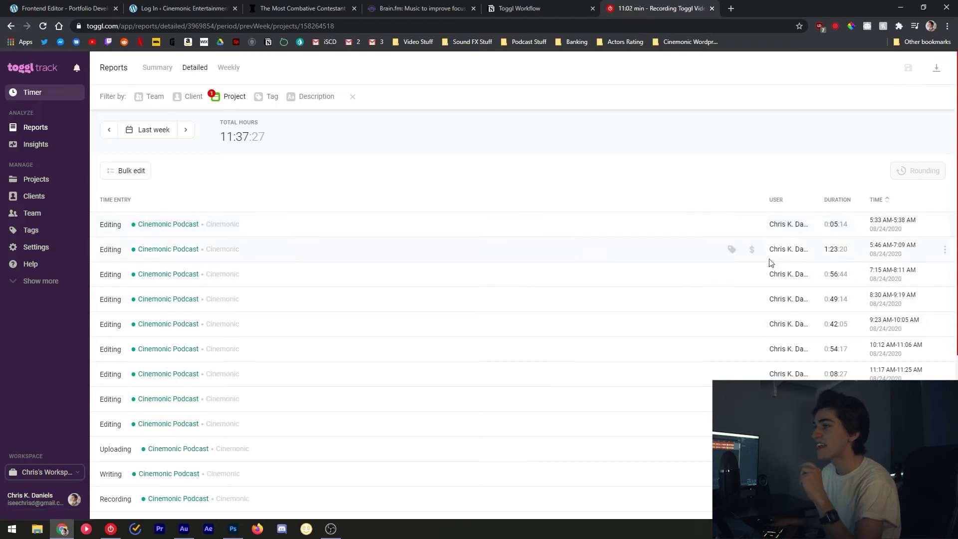
scroll(312, 255, "down", 3)
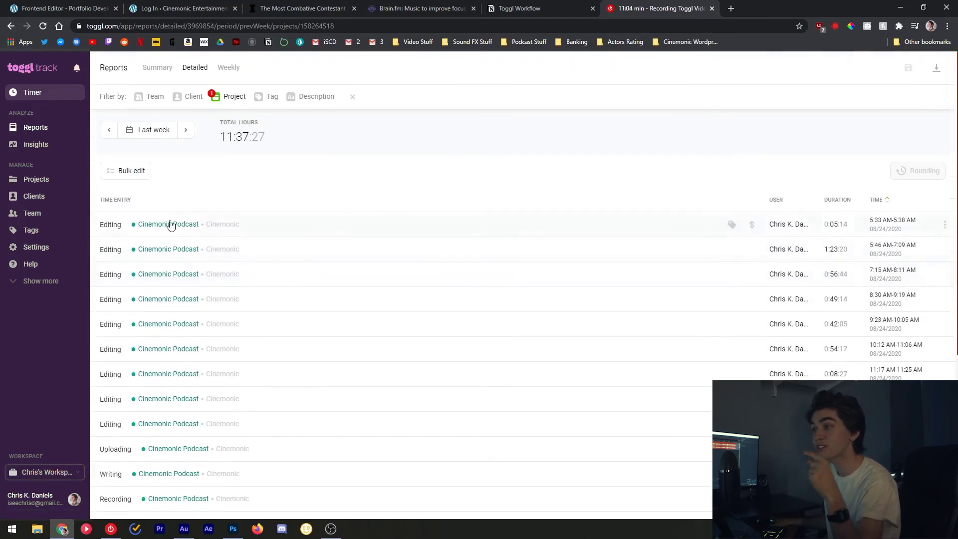
Step: Move the detailed report back to 17–23 Aug and look over the Cinemonic Podcast entries
left_click(108, 133)
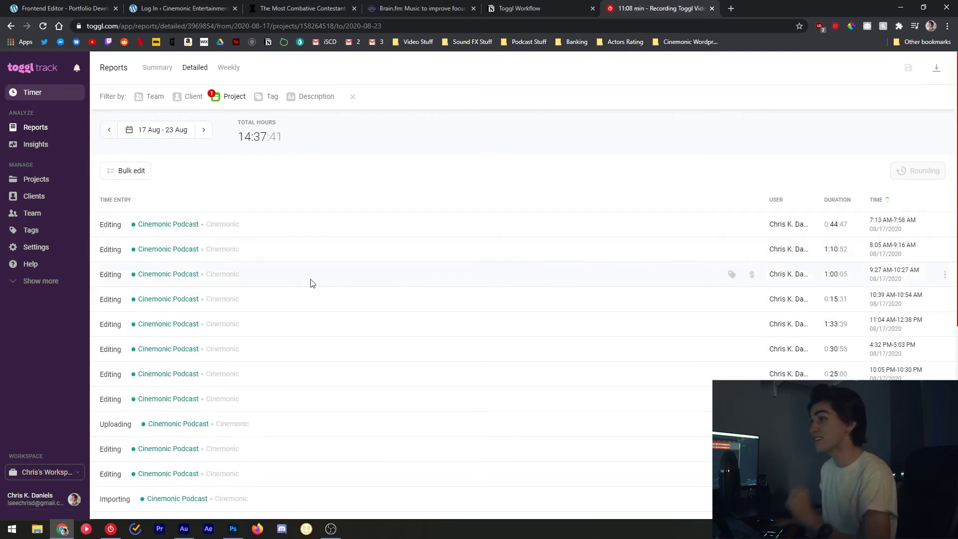
scroll(285, 283, "down", 2)
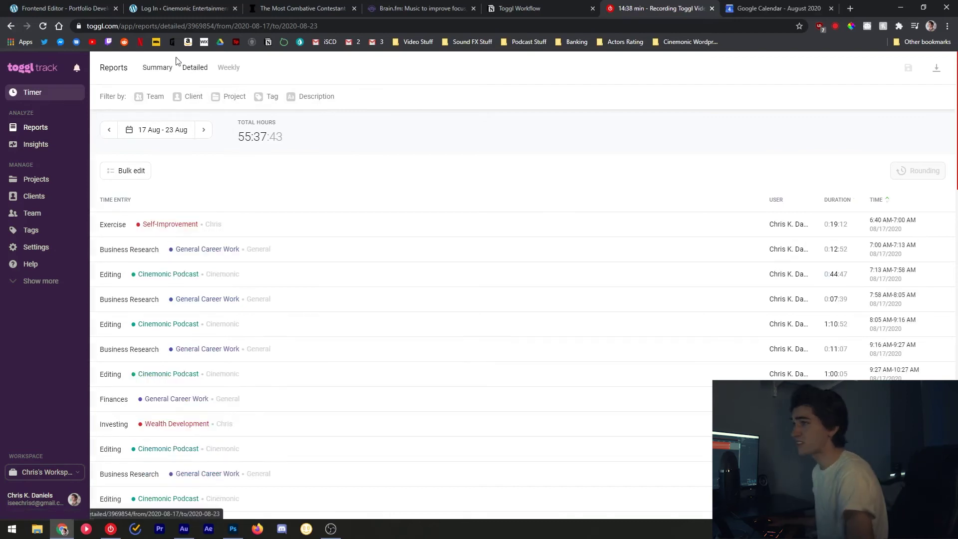
Step: Open the weekly report for 17–23 Aug and look over its hours per project and grouping options
left_click(158, 67)
left_click(227, 67)
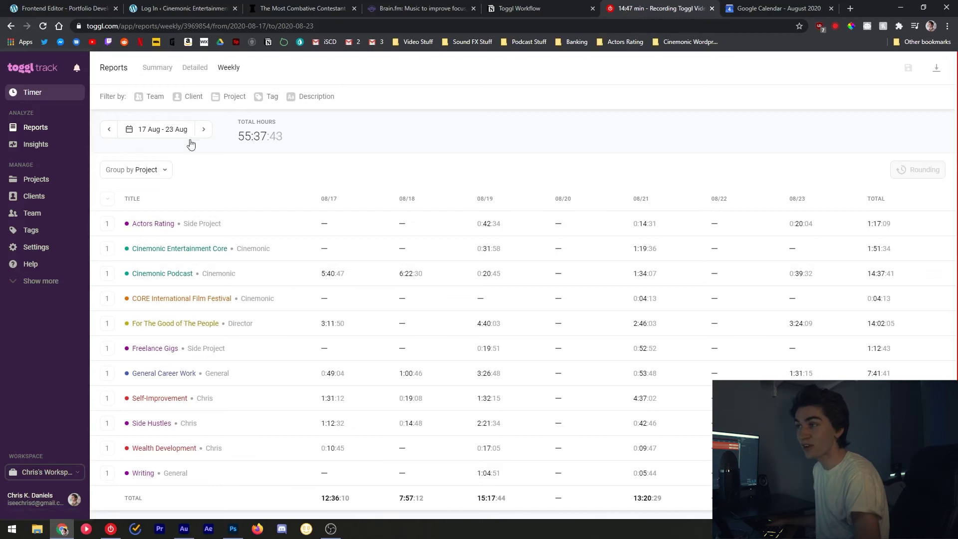
scroll(138, 199, "down", 1)
scroll(135, 197, "up", 1)
left_click(139, 171)
left_click(169, 171)
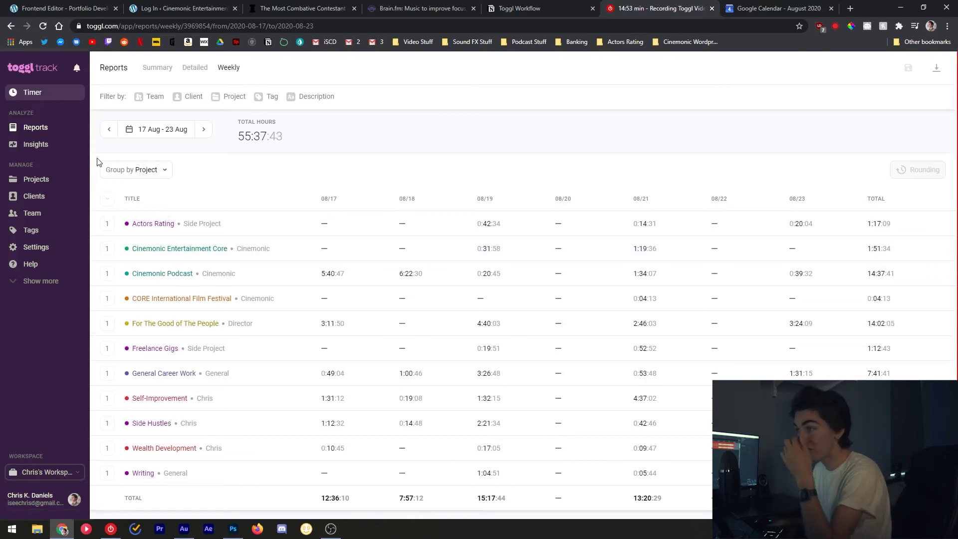
Step: Highlight the total hours figure in the weekly report to point it out
double_click(244, 135)
left_click(242, 136)
double_click(242, 136)
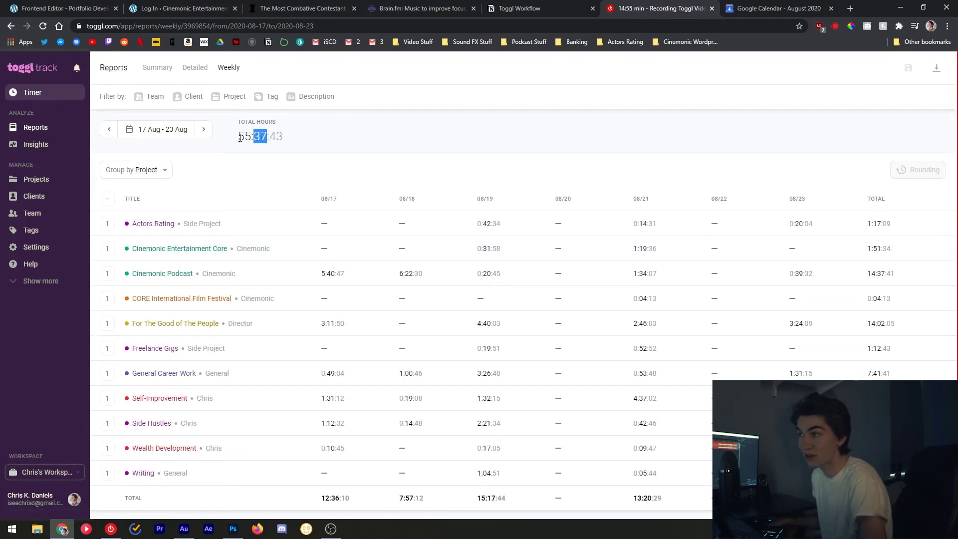
Step: Highlight the Cinemonic Podcast hours in the 17–23 Aug weekly report and look over that project's first days
left_click(240, 138)
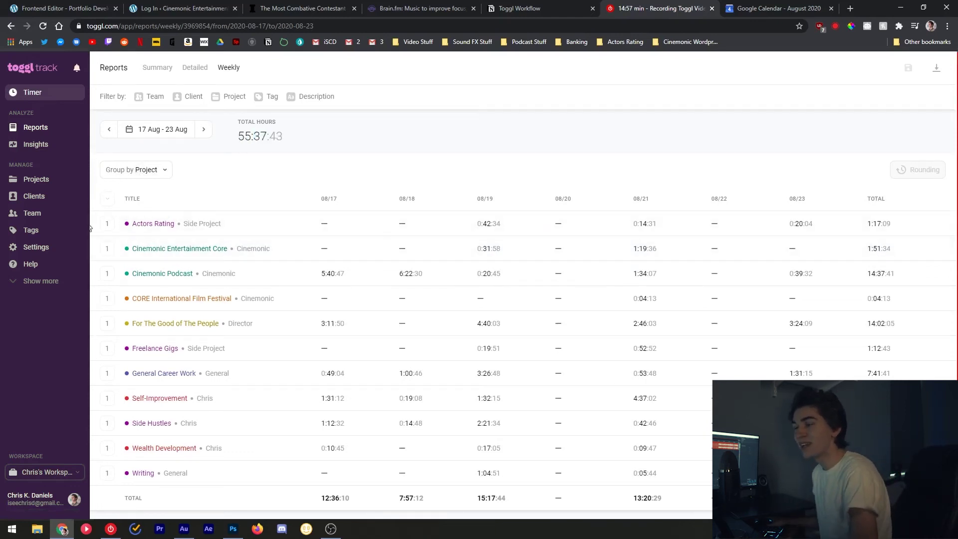
scroll(561, 218, "down", 1)
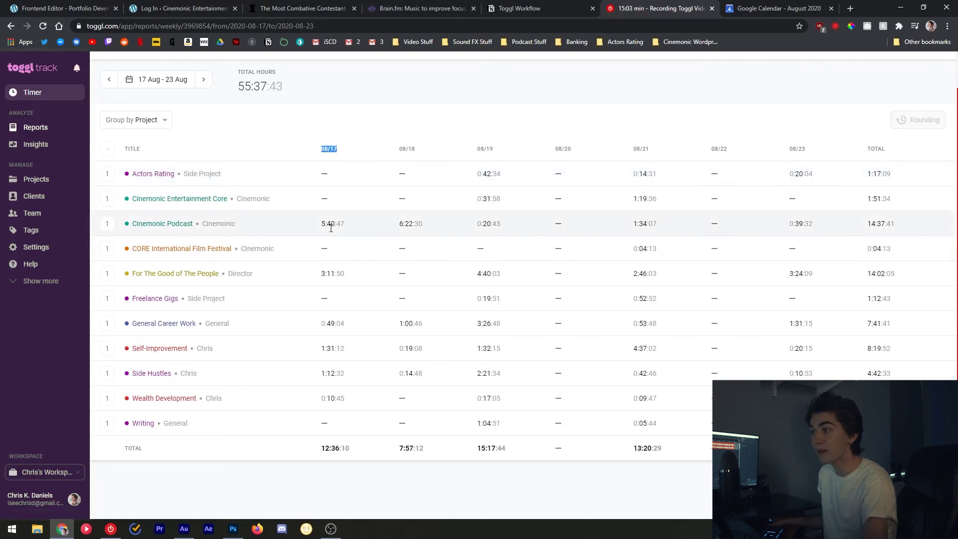
double_click(329, 223)
left_click(412, 235)
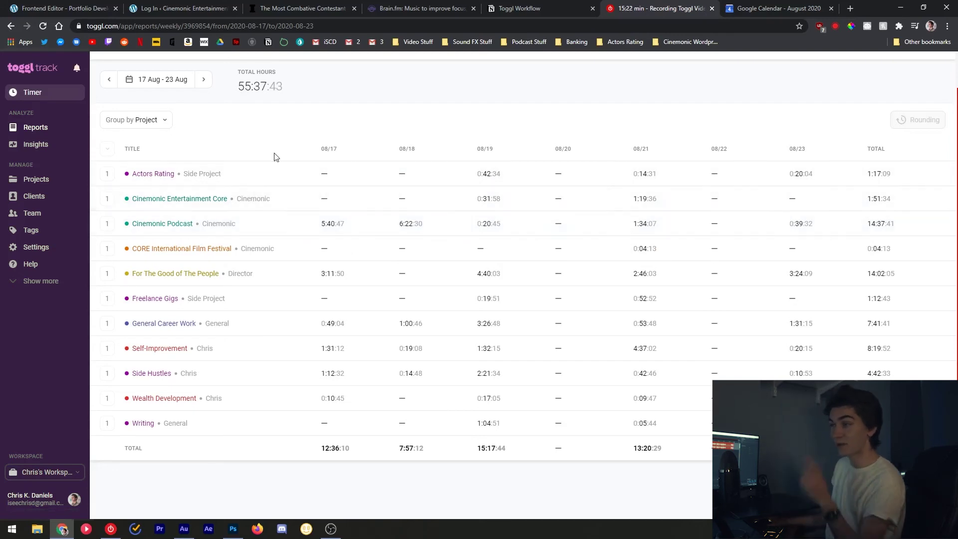
Step: Move the weekly report back to 10–16 Aug and examine the daily Cinemonic Podcast hours
left_click(109, 79)
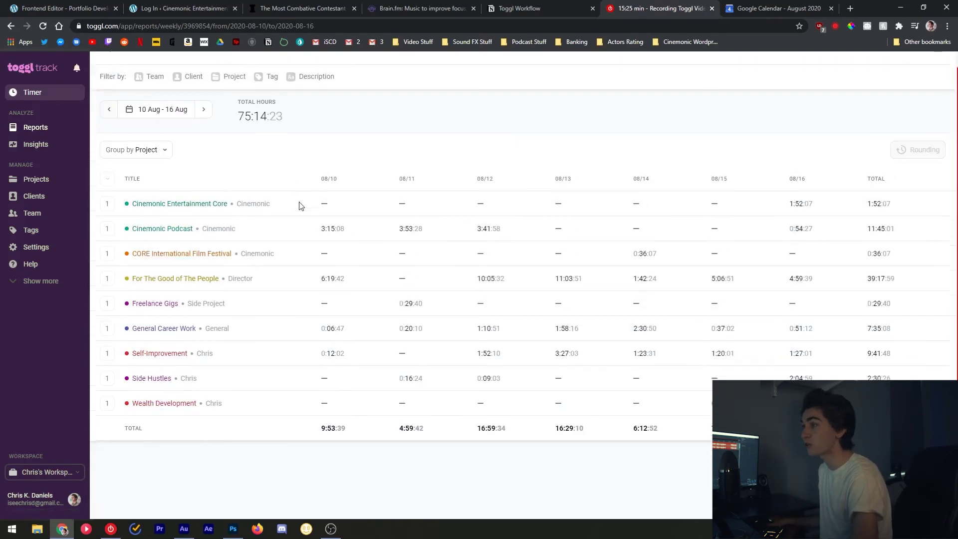
scroll(315, 206, "down", 1)
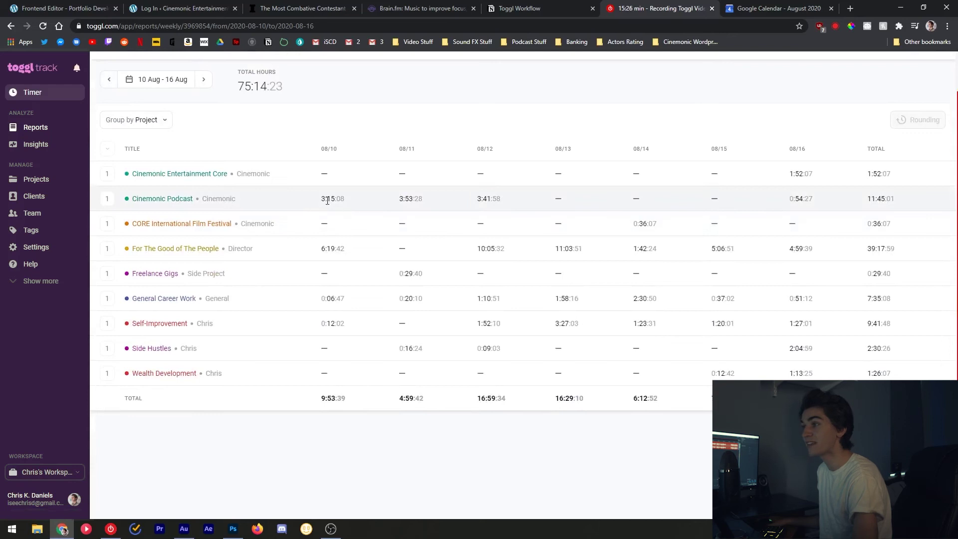
double_click(407, 200)
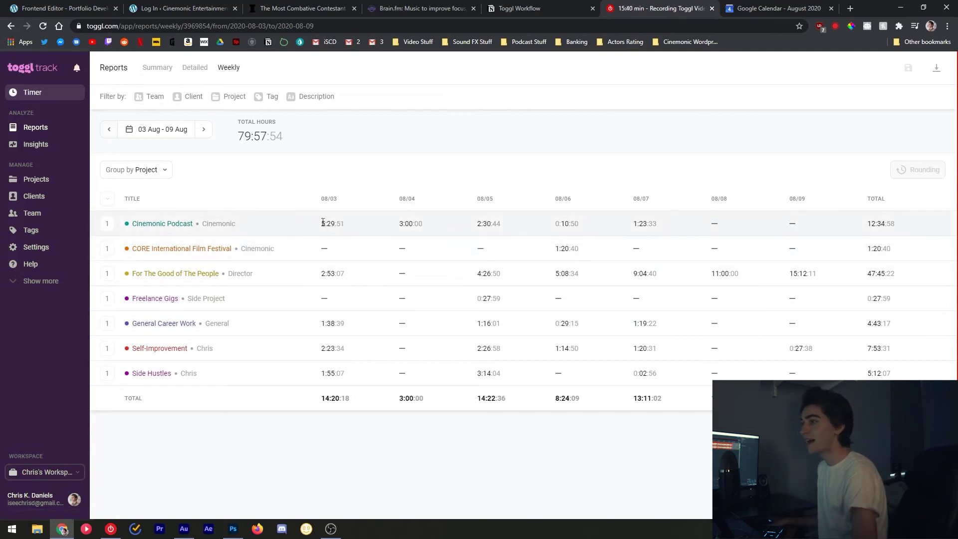
Step: Examine the Cinemonic Podcast hours and the other project totals in the 03–09 Aug weekly report
double_click(399, 227)
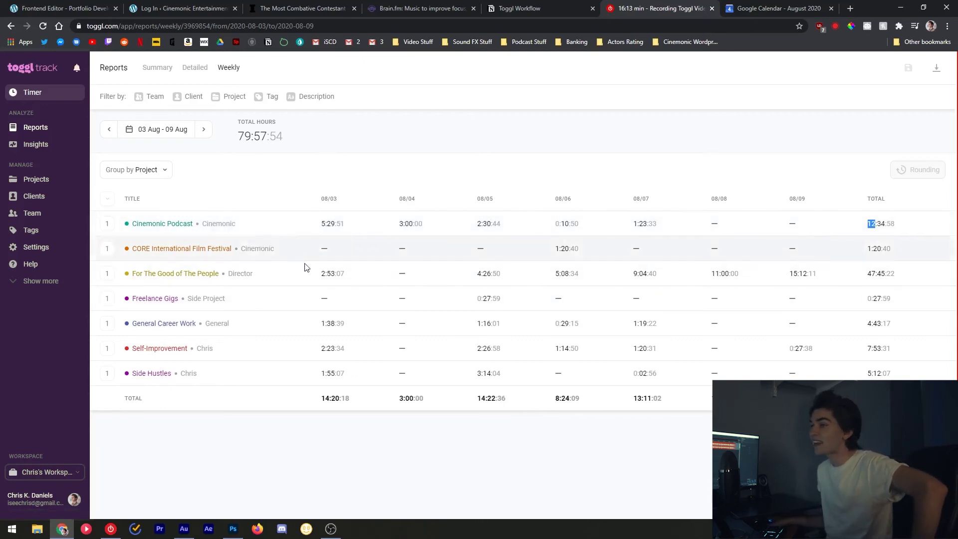
scroll(295, 200, "down", 1)
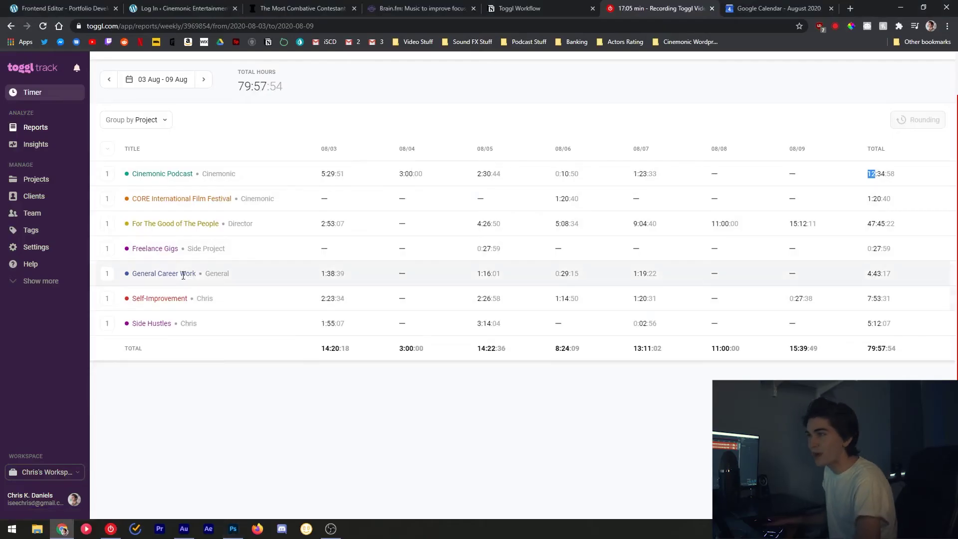
scroll(134, 350, "up", 1)
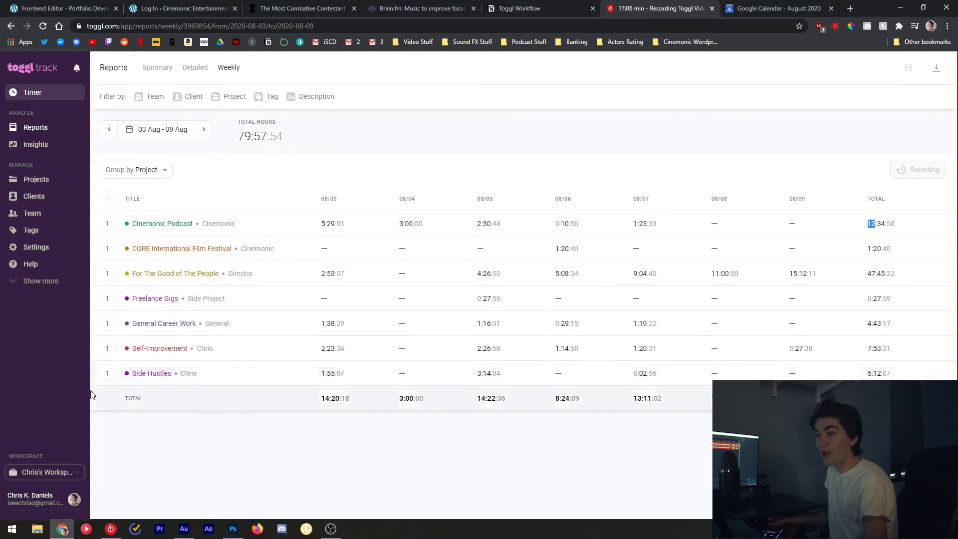
Step: Bring up the Toggl Desktop window over the weekly report
left_click(111, 528)
left_click_drag(283, 74, 273, 75)
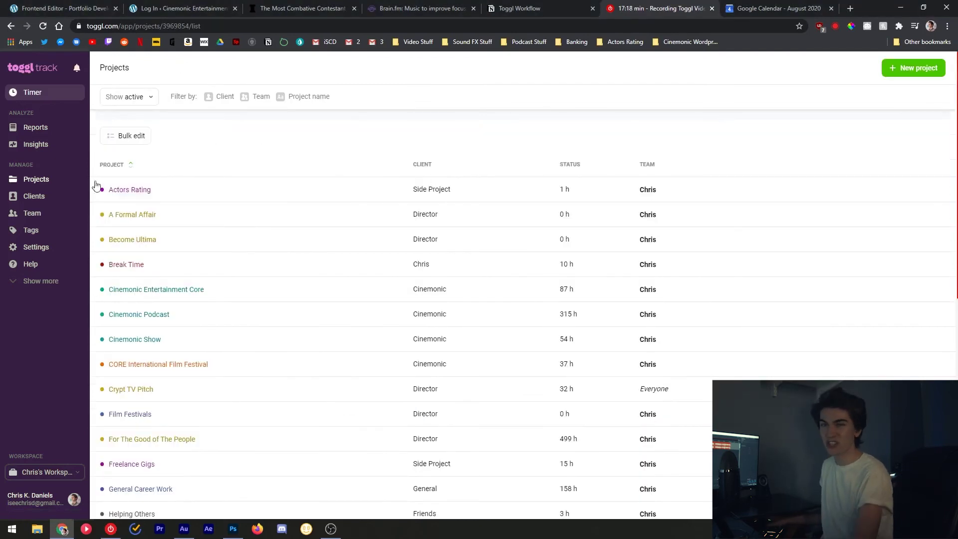
Step: Start a new project named Shoe Mates and give it the blue colour
left_click(921, 67)
left_click(461, 242)
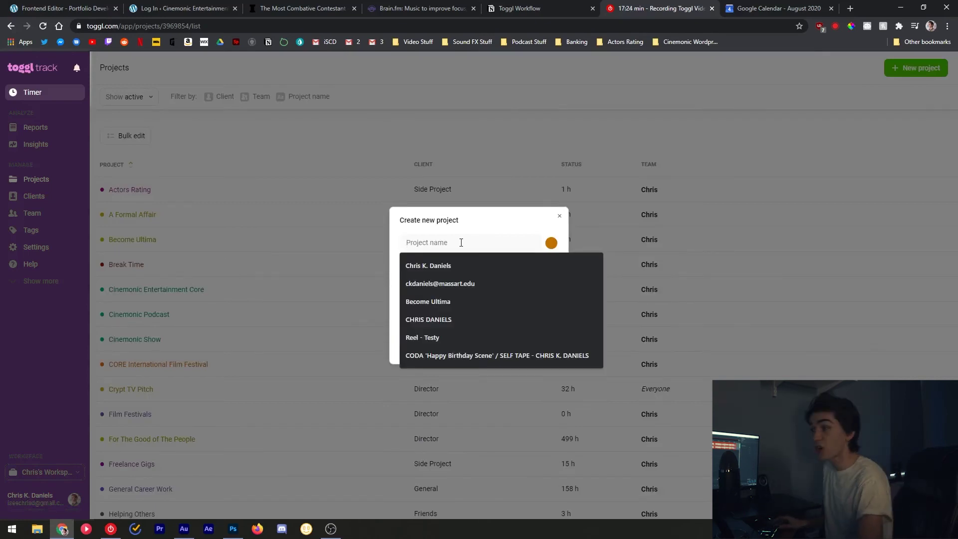
type("Shoe")
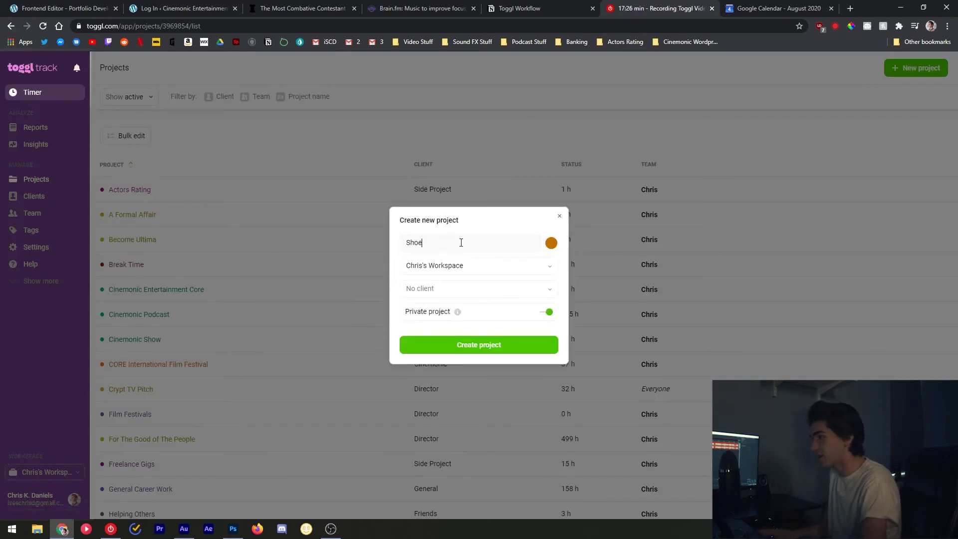
type(" Mates")
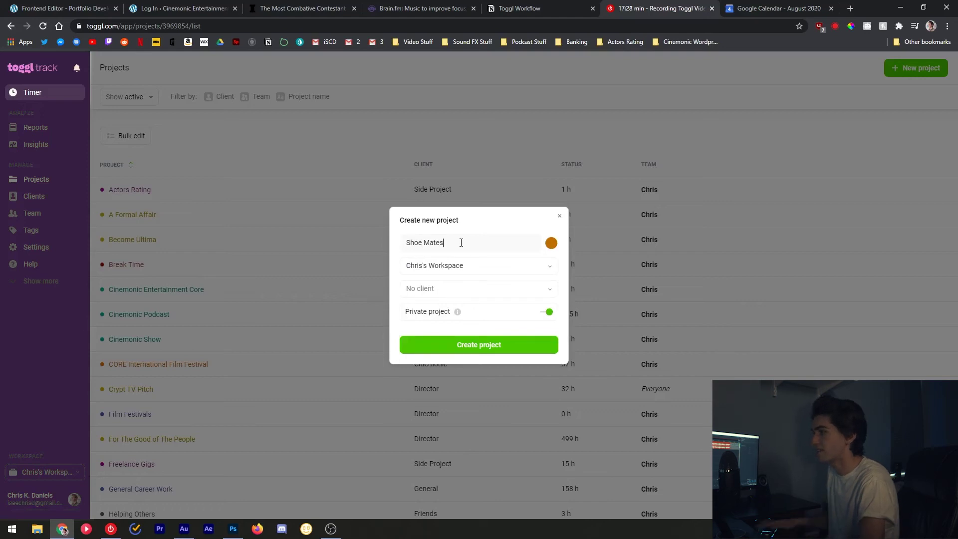
left_click(551, 243)
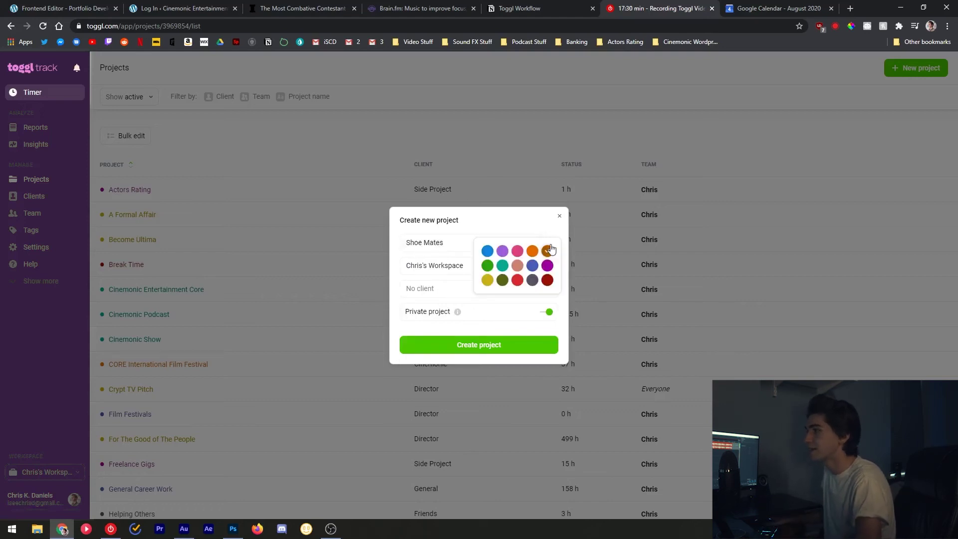
left_click(526, 263)
Step: Keep Shoe Mates in the current workspace, assign it the Side Project client and create the project
left_click(464, 268)
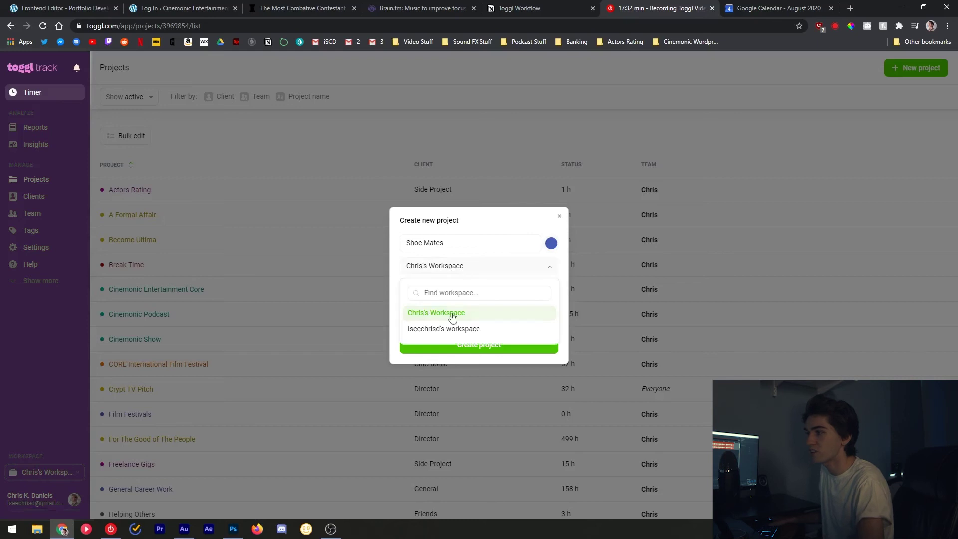
left_click(445, 314)
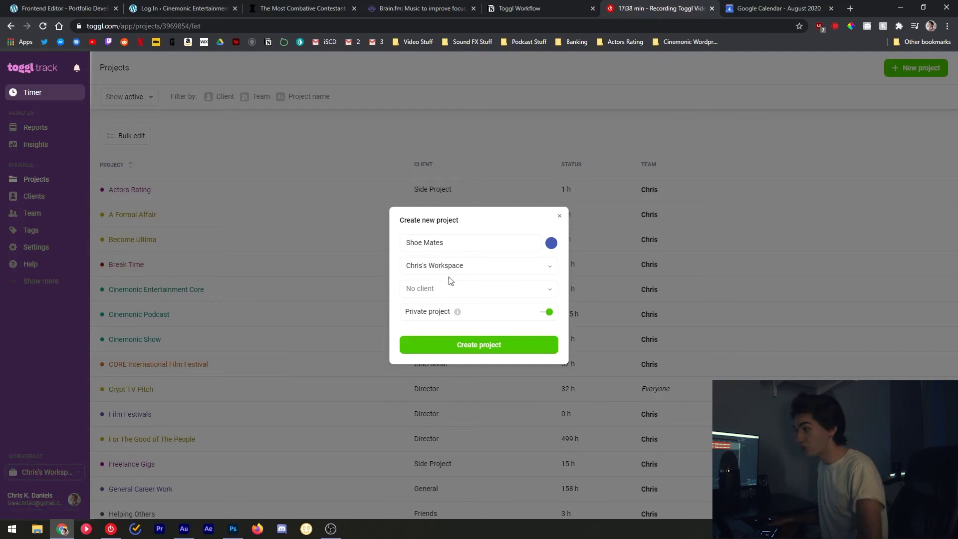
left_click(456, 292)
scroll(452, 345, "down", 3)
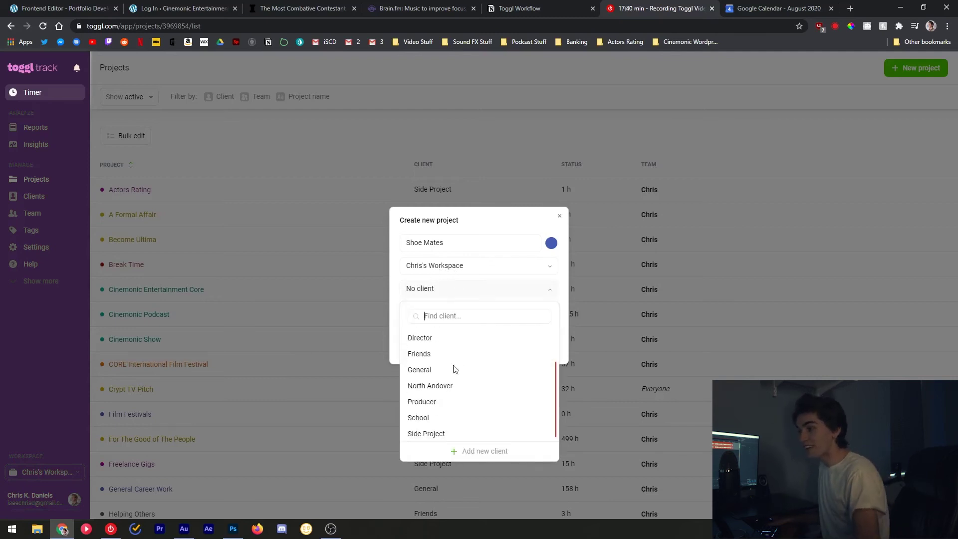
left_click(434, 430)
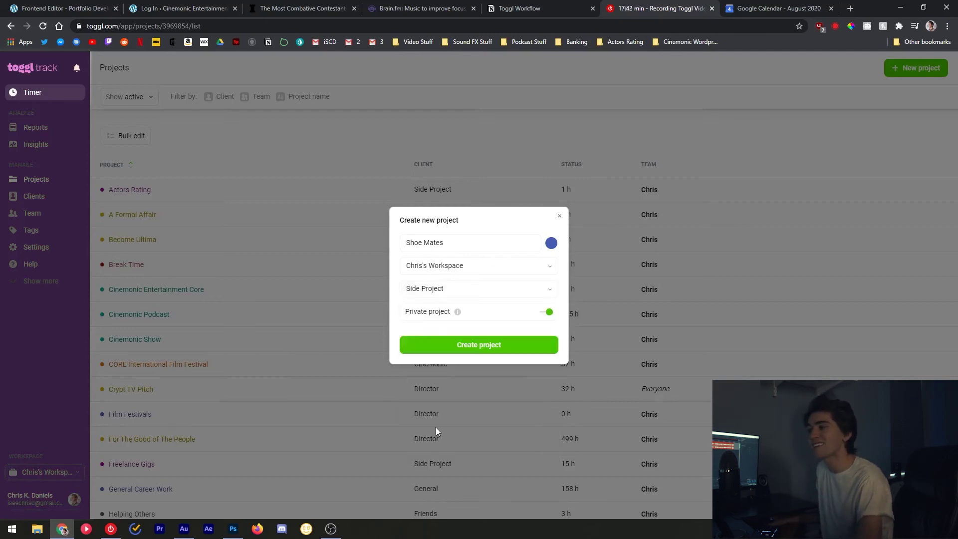
left_click(505, 352)
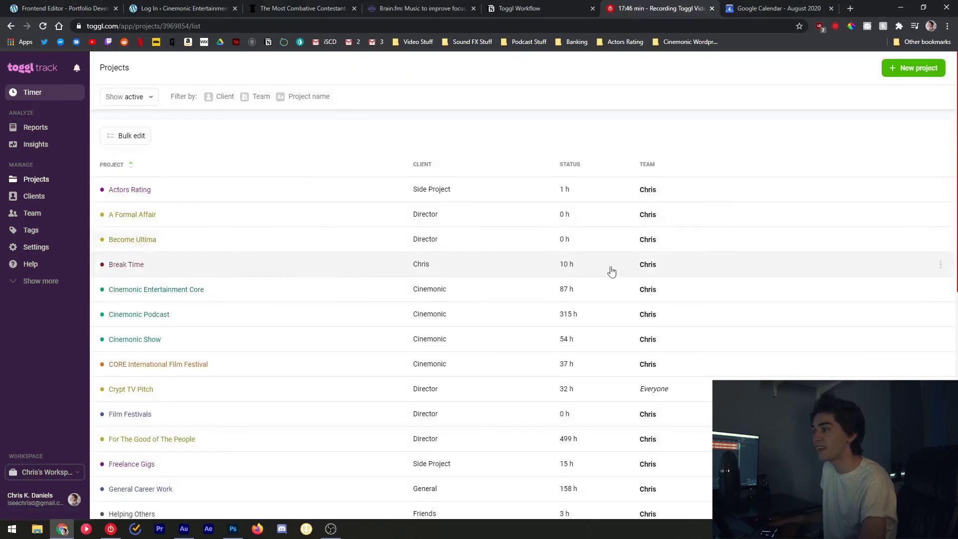
Step: Set up a new timer entry described as Product Design and assign it to the Shoe Mates project
scroll(563, 248, "down", 5)
left_click(32, 93)
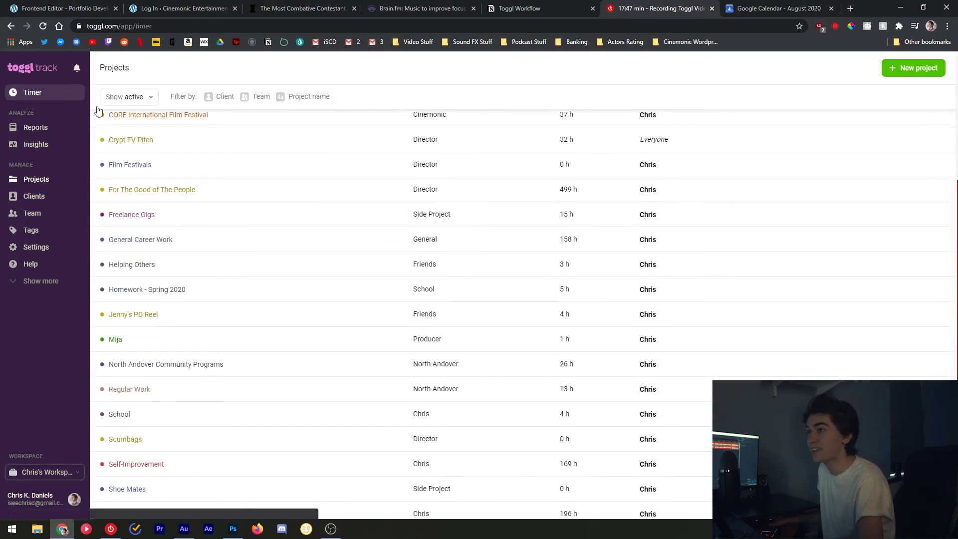
left_click(531, 65)
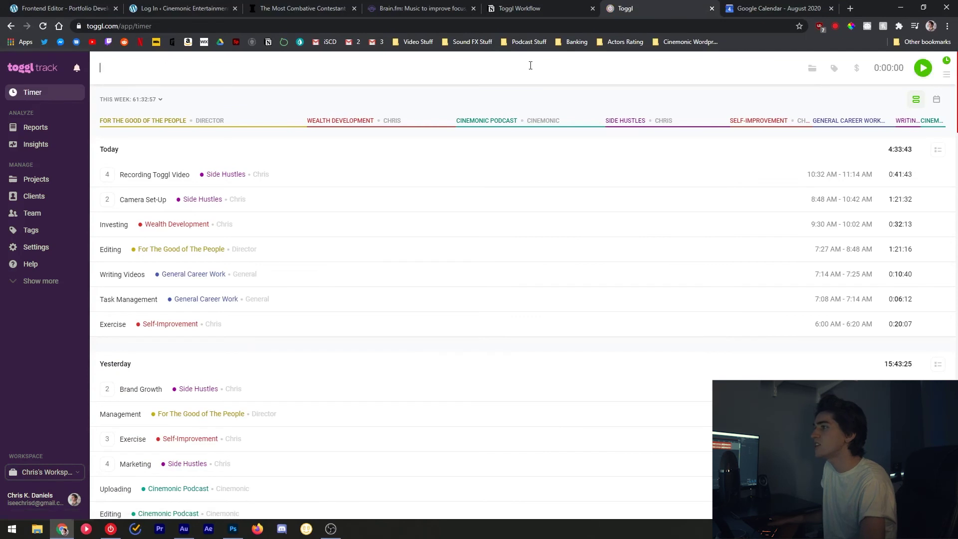
type("Product Design")
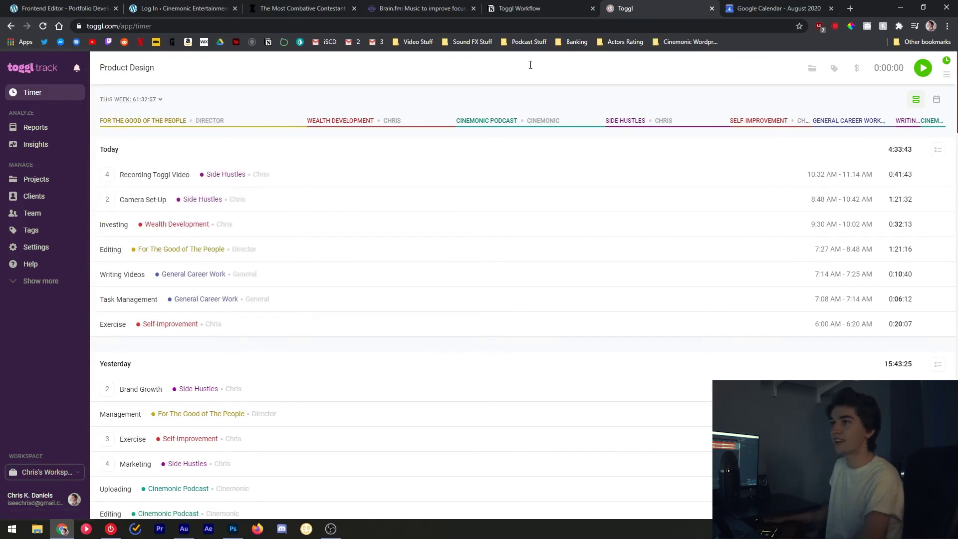
left_click(813, 68)
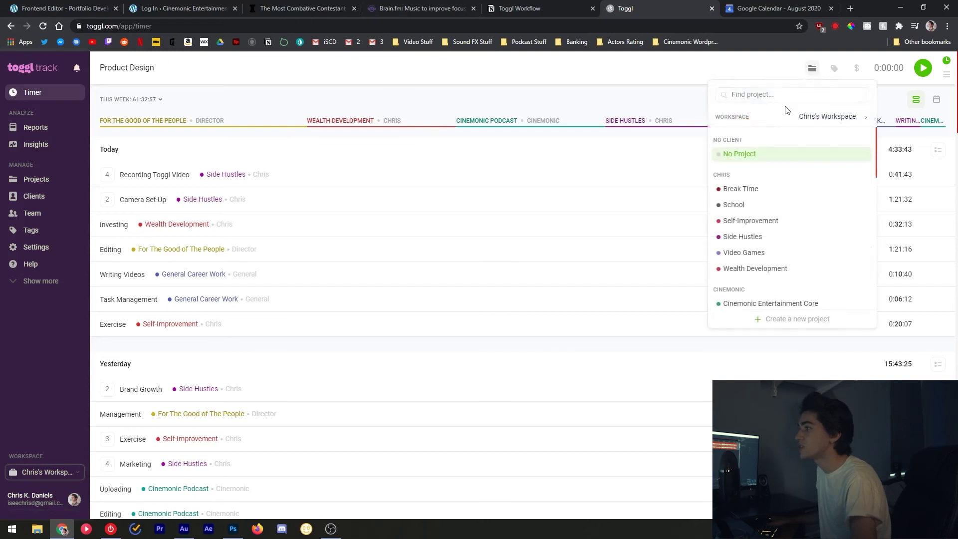
type("shoe")
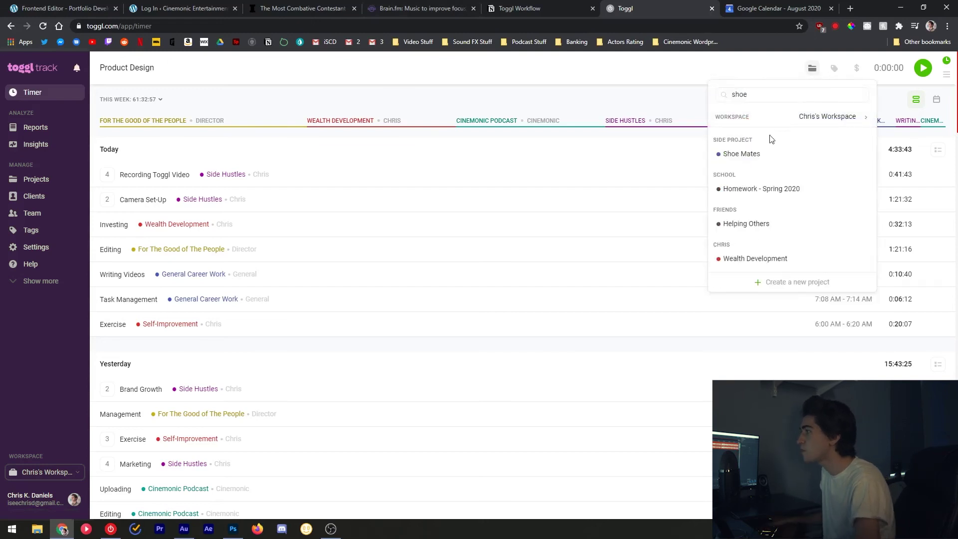
left_click(768, 161)
Step: Check the tag and billable options of the Product Design timer entry
left_click(837, 71)
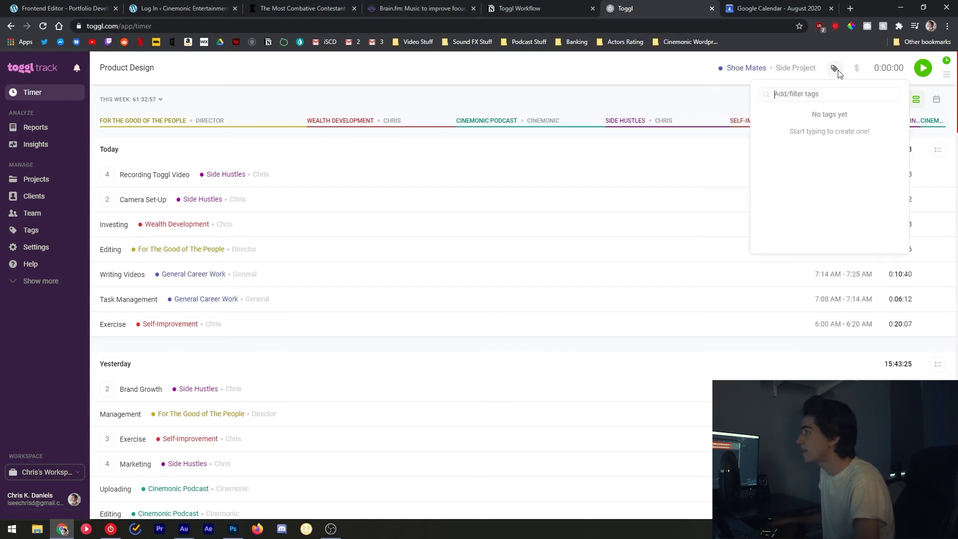
left_click(823, 78)
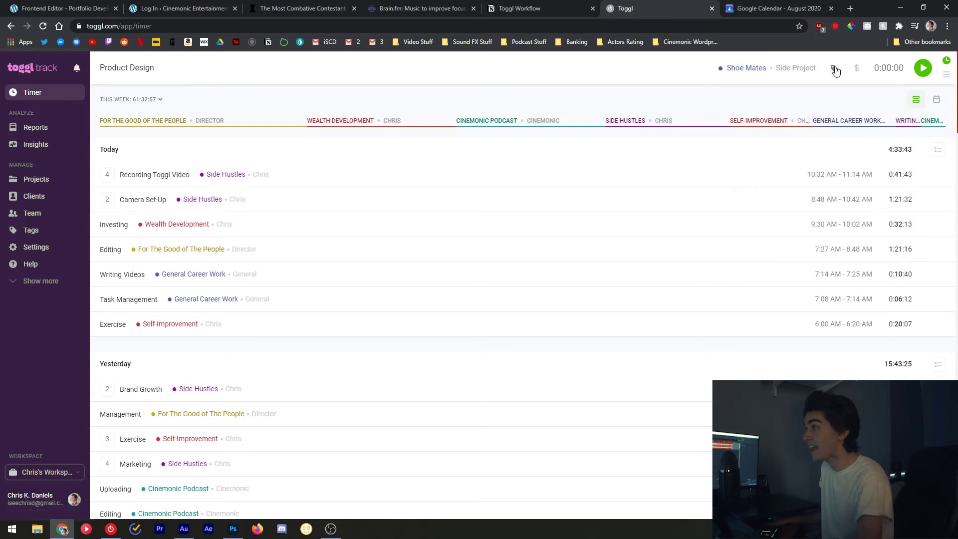
left_click(858, 73)
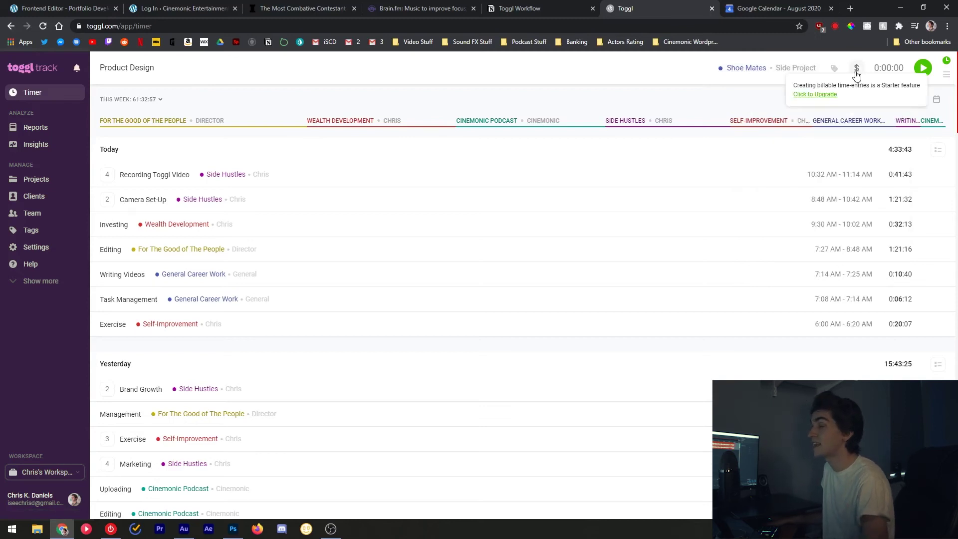
left_click(857, 70)
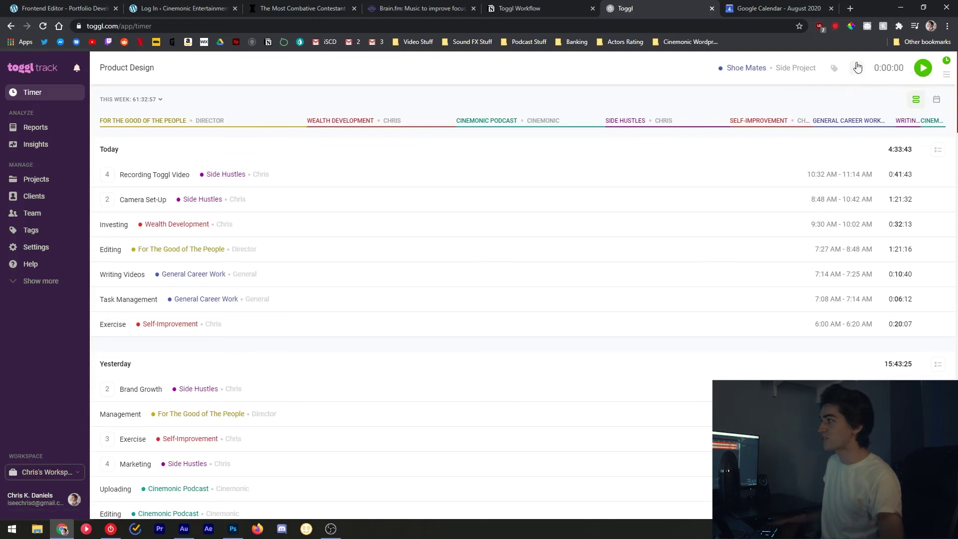
Step: Run the timer for Product Design briefly and stop it to record the entry
left_click(923, 70)
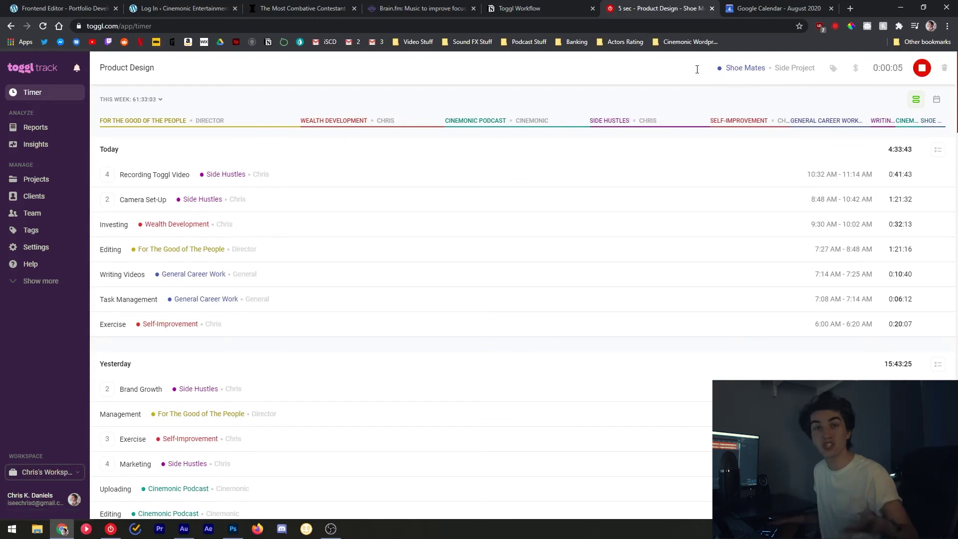
left_click(923, 68)
Step: Switch to Toggl Desktop, minimise the browser and place the small timer window on the open desktop
left_click(117, 533)
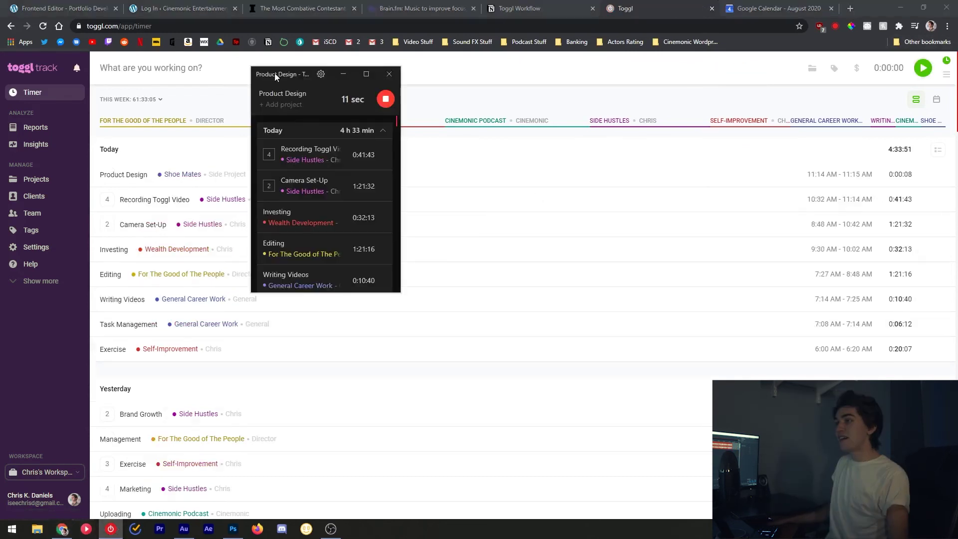
left_click(900, 8)
left_click_drag(268, 122, 316, 139)
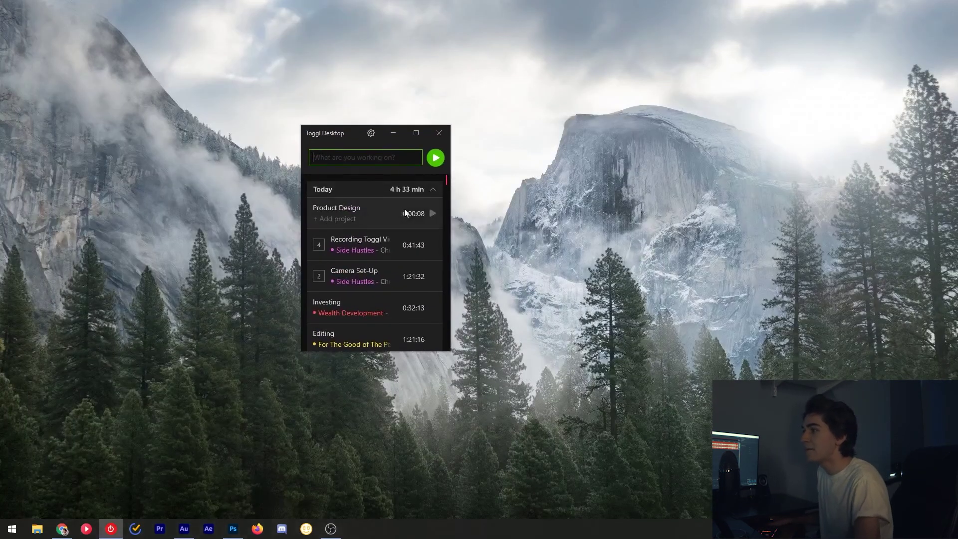
left_click(367, 213)
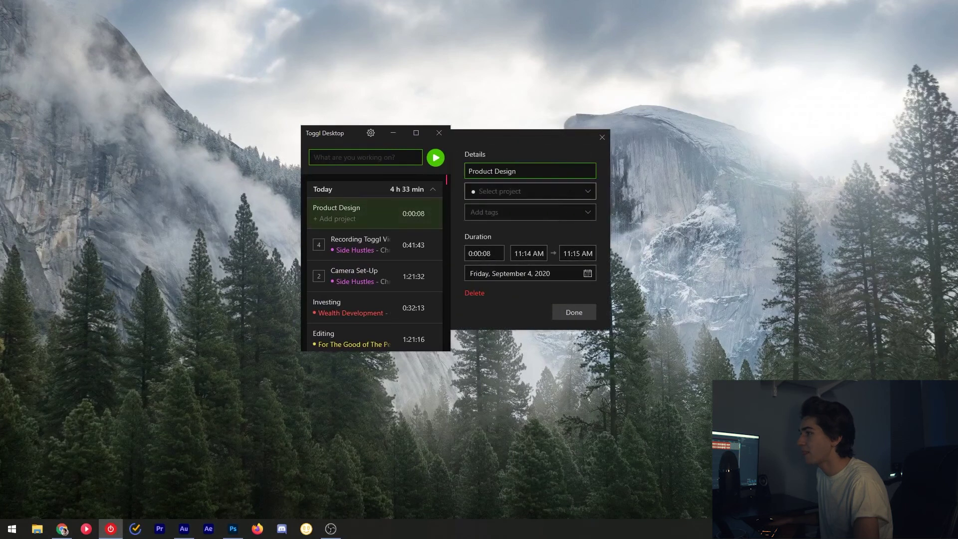
left_click(587, 194)
scroll(516, 283, "down", 2)
left_click(348, 212)
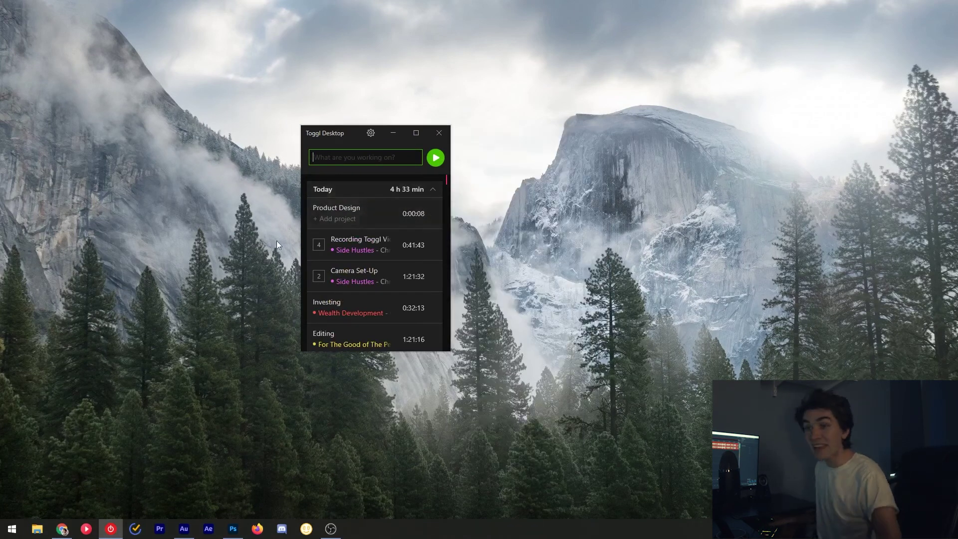
Step: Assign the Product Design time entry to the Shoe Mates project and set its start time to 11:04 AM
left_click(334, 204)
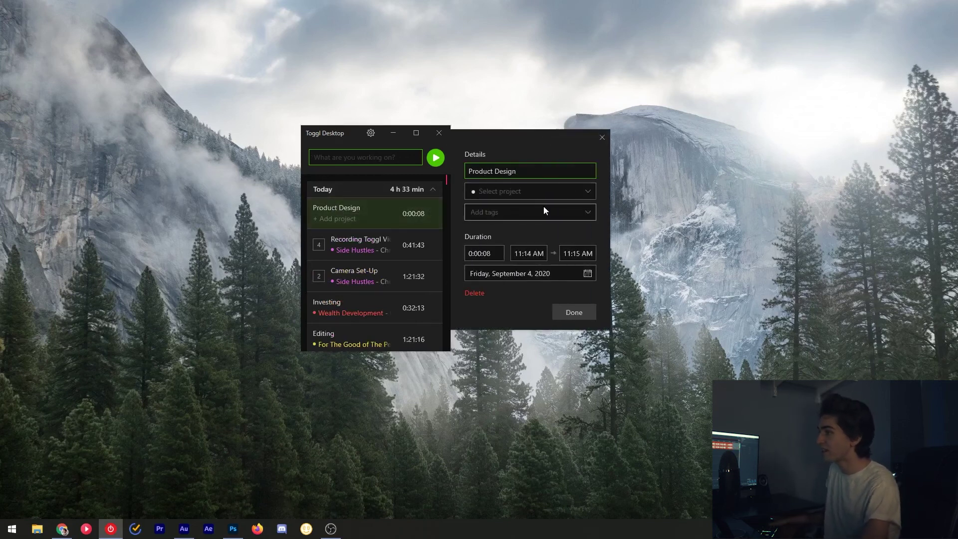
left_click(590, 191)
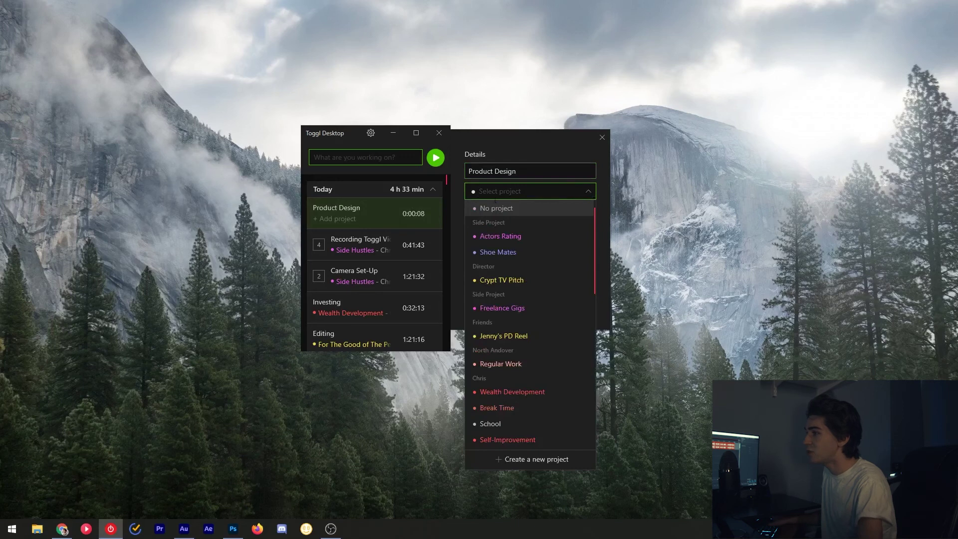
left_click(493, 256)
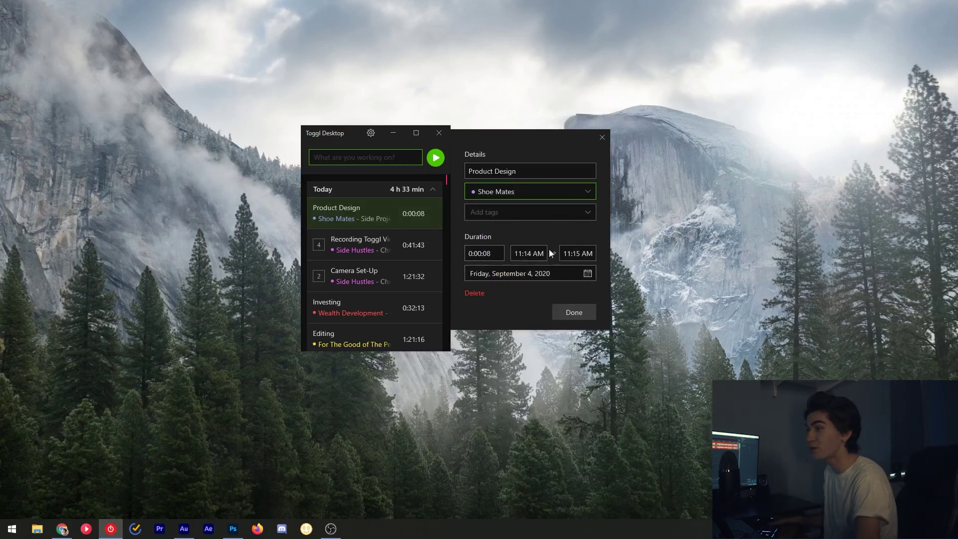
left_click(525, 253)
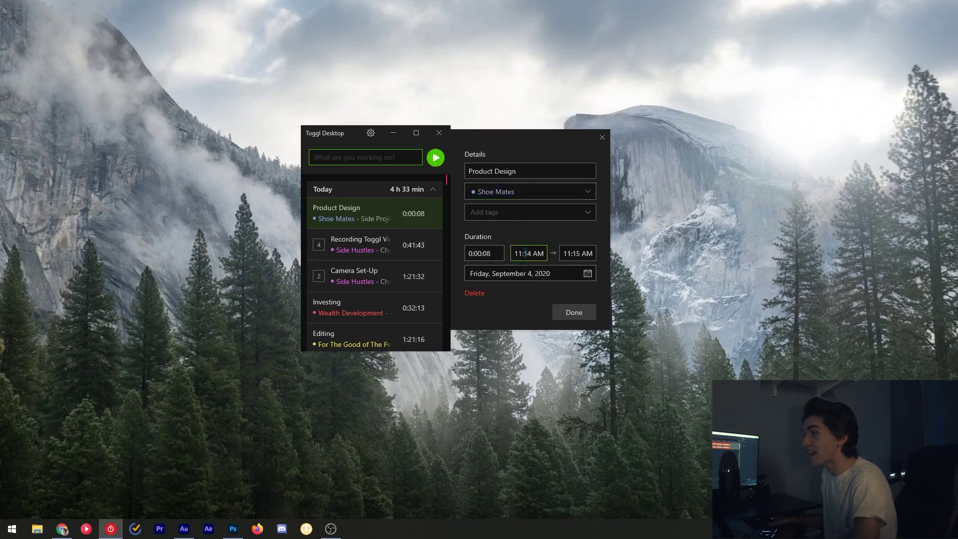
key("BackSpace")
type("0")
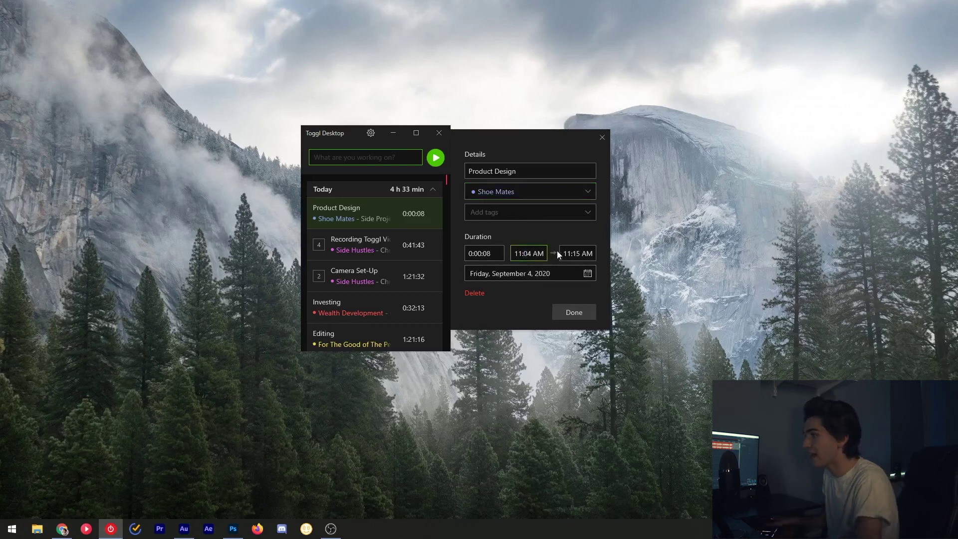
left_click(591, 317)
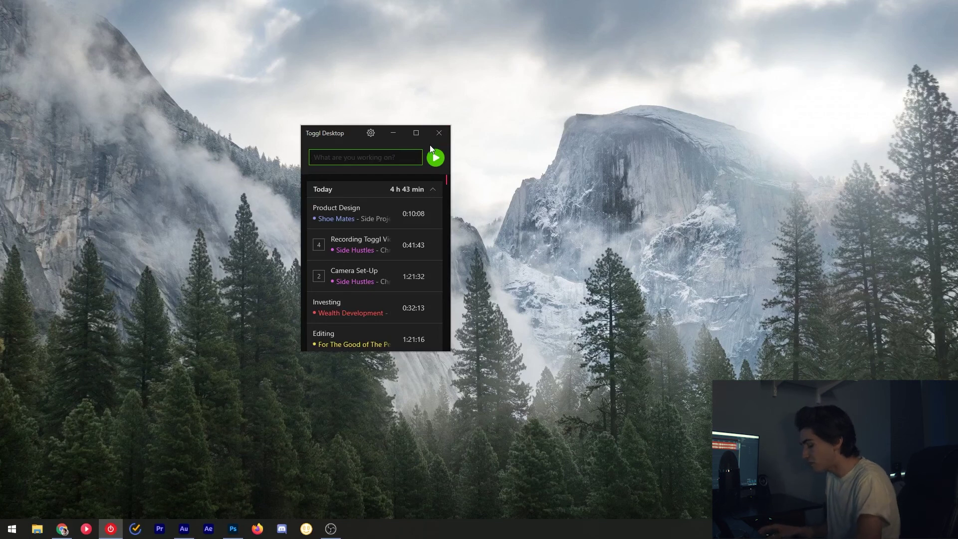
Step: Start a Marketing timer, assign it to the Shoe Mates project, and stop it to record the entry
type("Marketing")
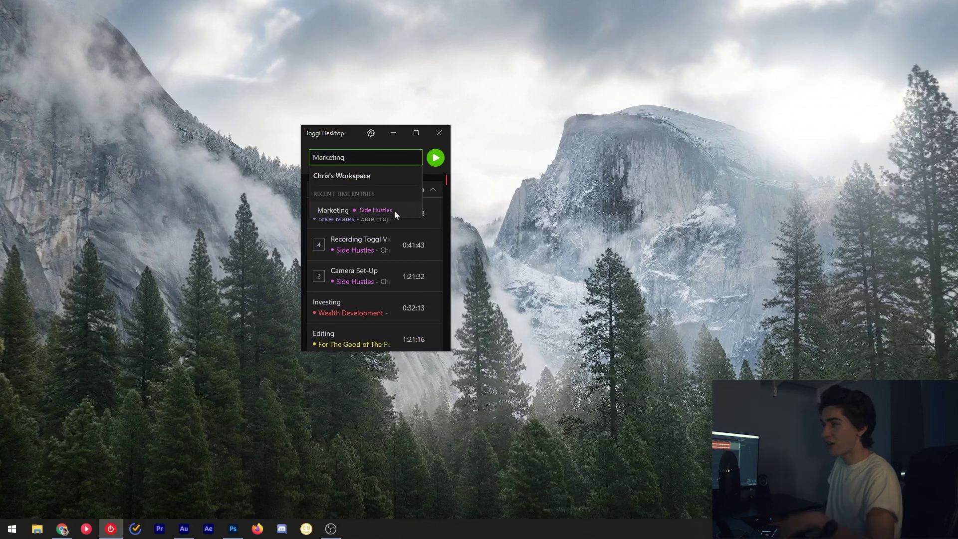
key("Escape")
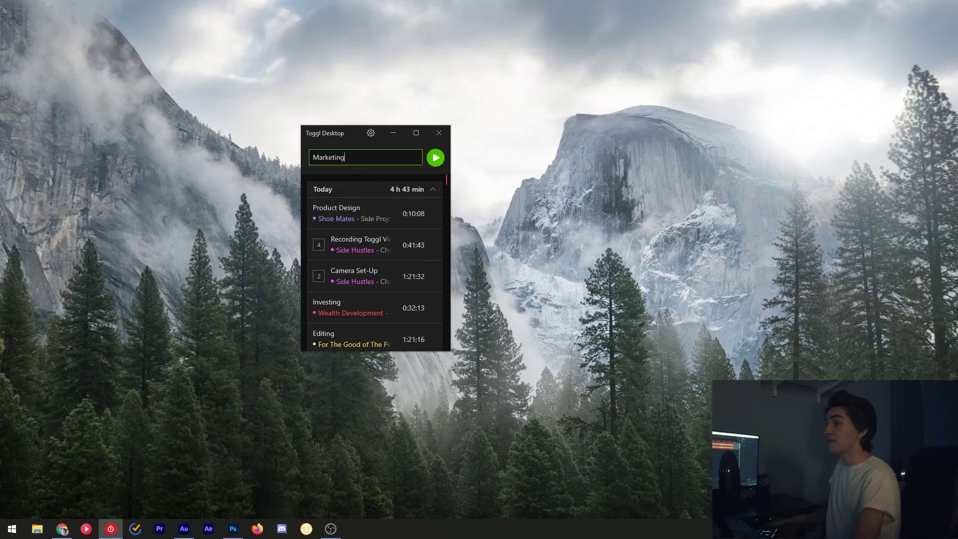
left_click(433, 165)
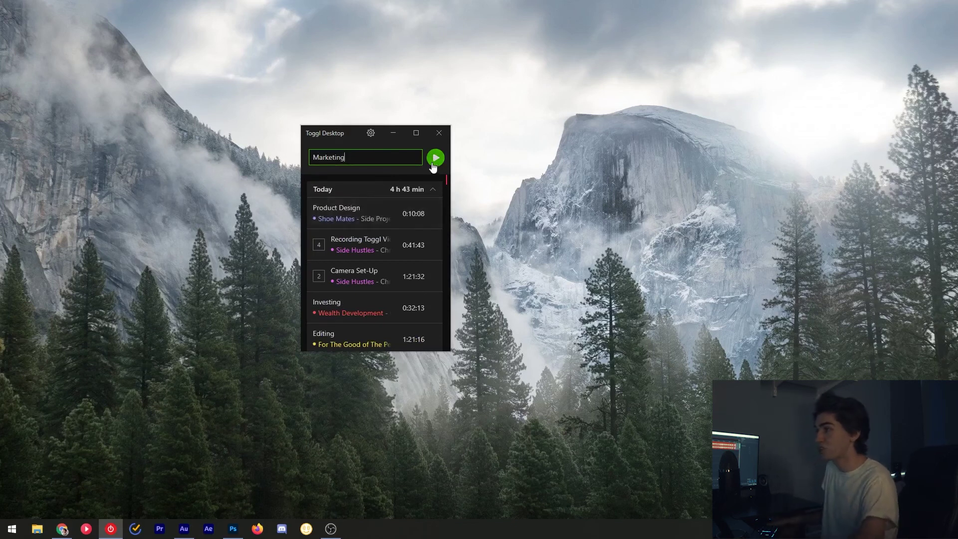
left_click(338, 164)
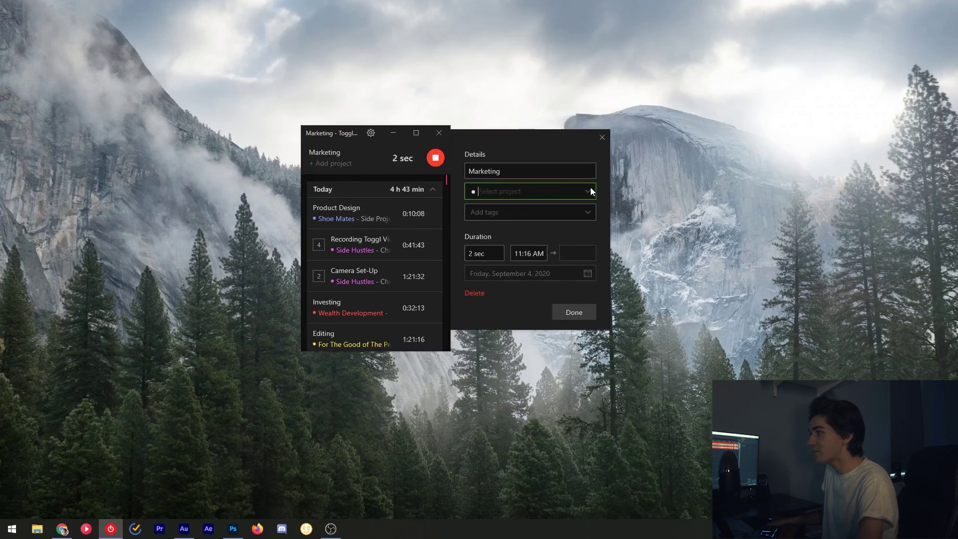
left_click(510, 272)
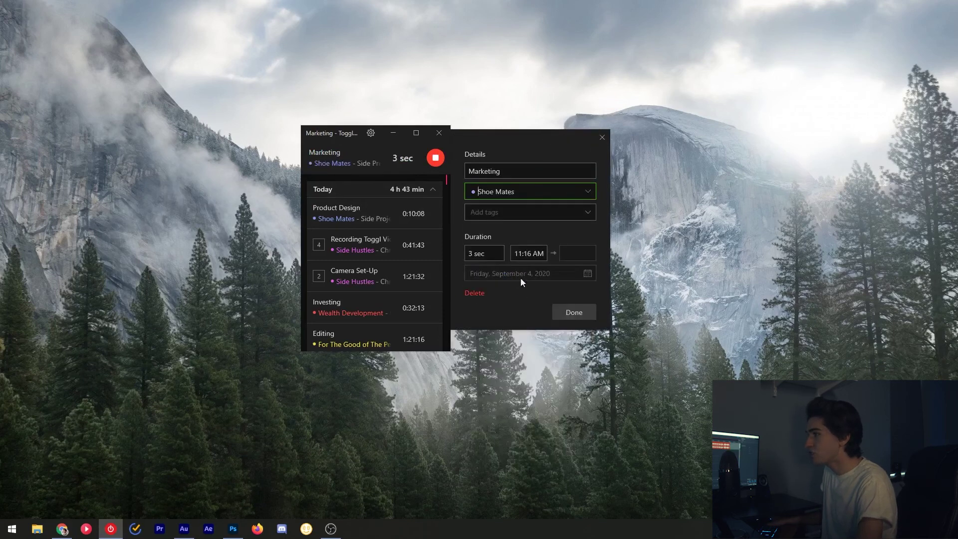
left_click(572, 312)
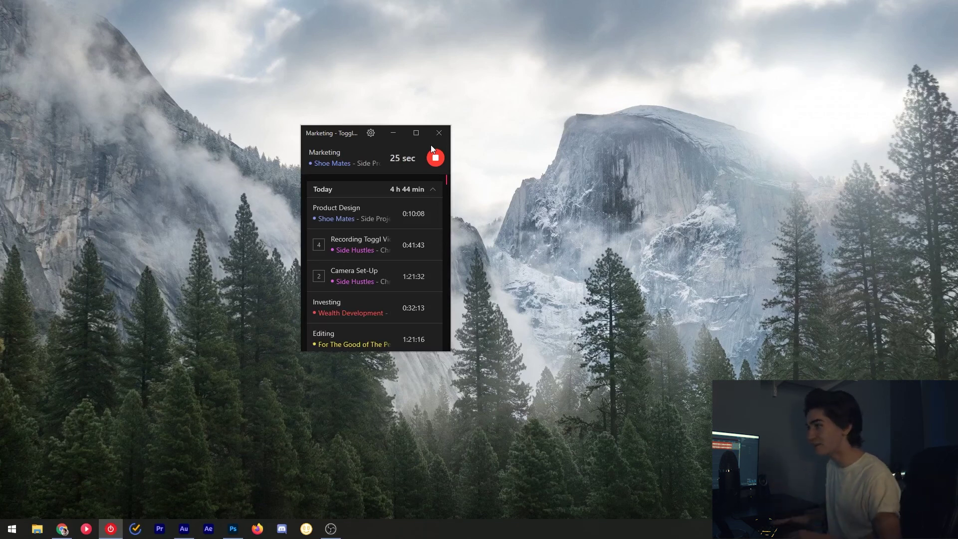
left_click(424, 163)
left_click(435, 158)
Step: Delete the newly recorded Marketing time entry
left_click(322, 224)
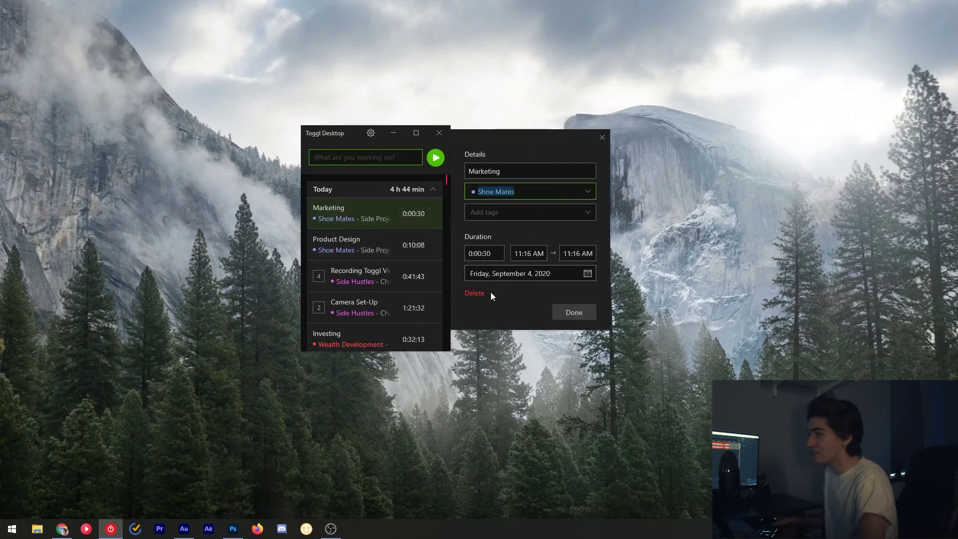
left_click(474, 294)
left_click(359, 260)
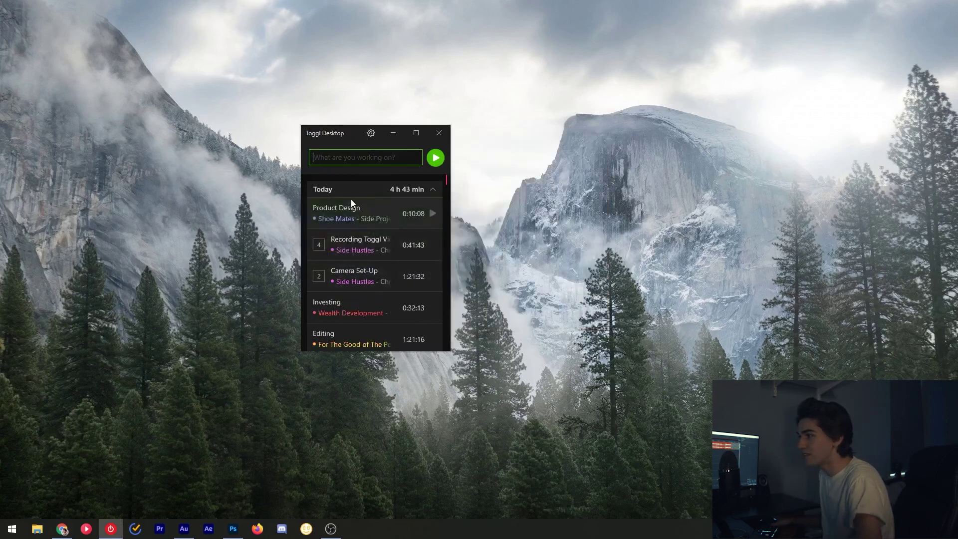
Step: Delete the Product Design time entry from today's list
left_click(347, 214)
left_click(476, 294)
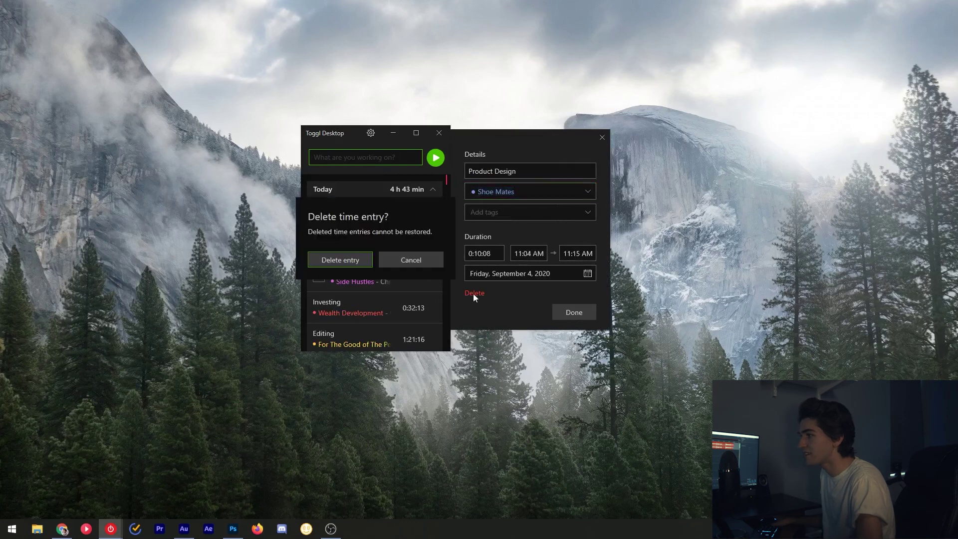
left_click(349, 262)
Step: Switch to Toggl Track in the browser and restart the timer from the grouped Recording Toggl Video entry
left_click(61, 530)
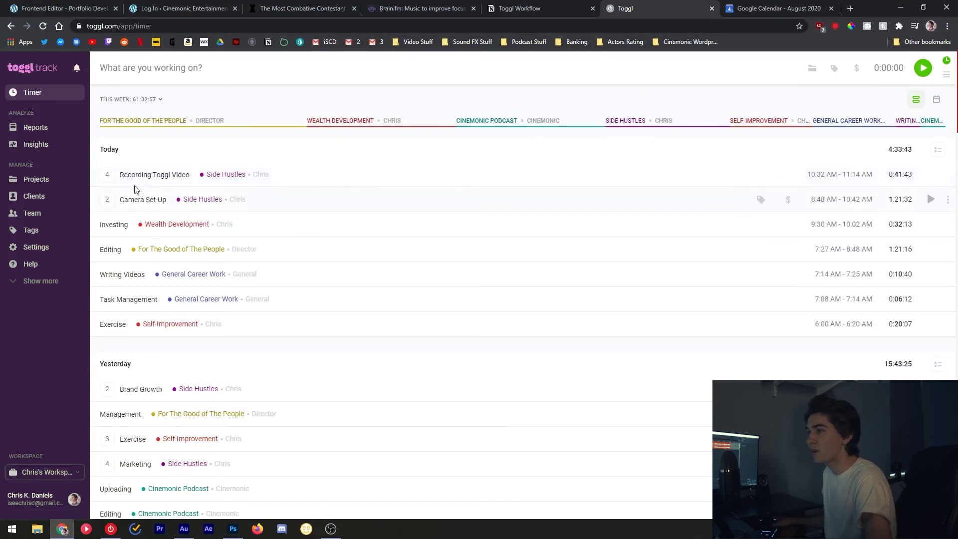
left_click(107, 175)
left_click(928, 170)
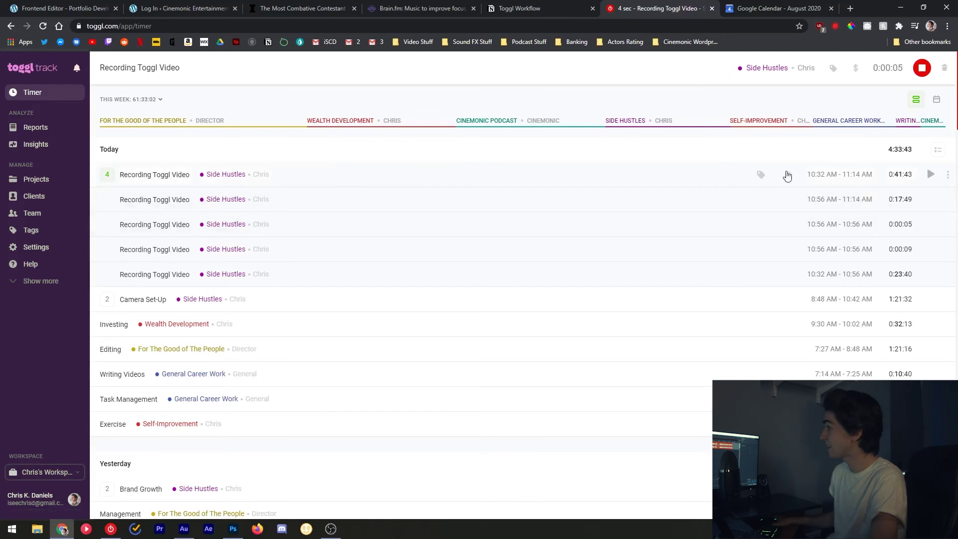
Step: Expand the Recording Toggl Video group and set the stop time of its most recent entry to 11:17 AM
left_click(107, 175)
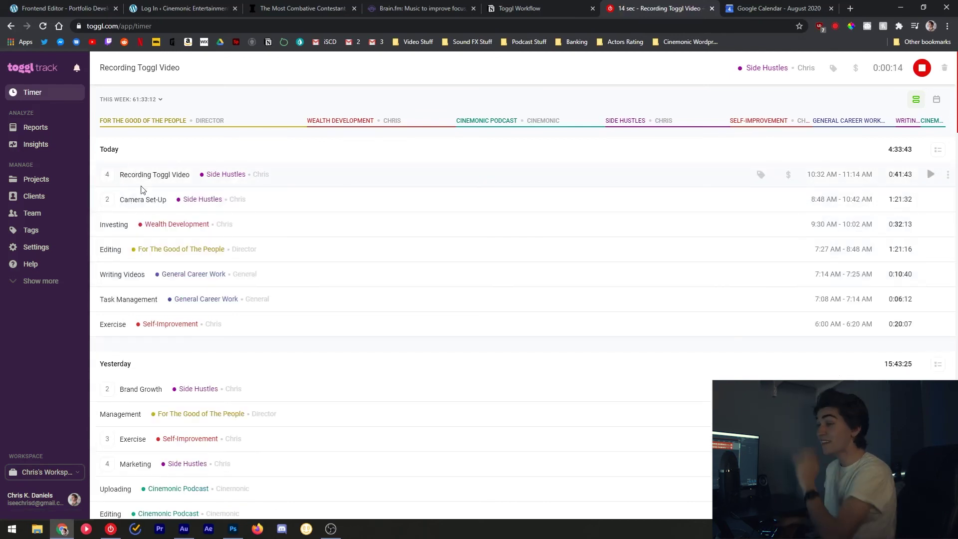
left_click(107, 178)
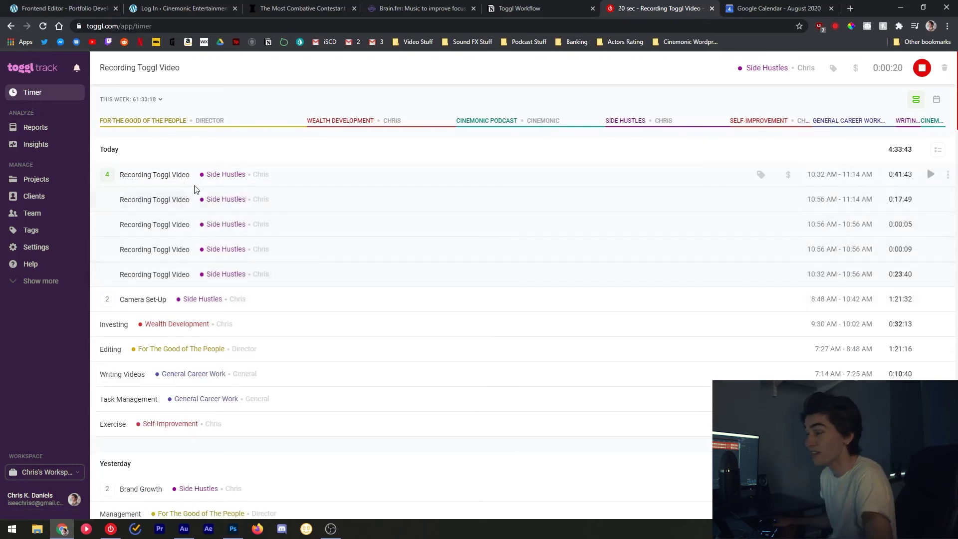
left_click(845, 200)
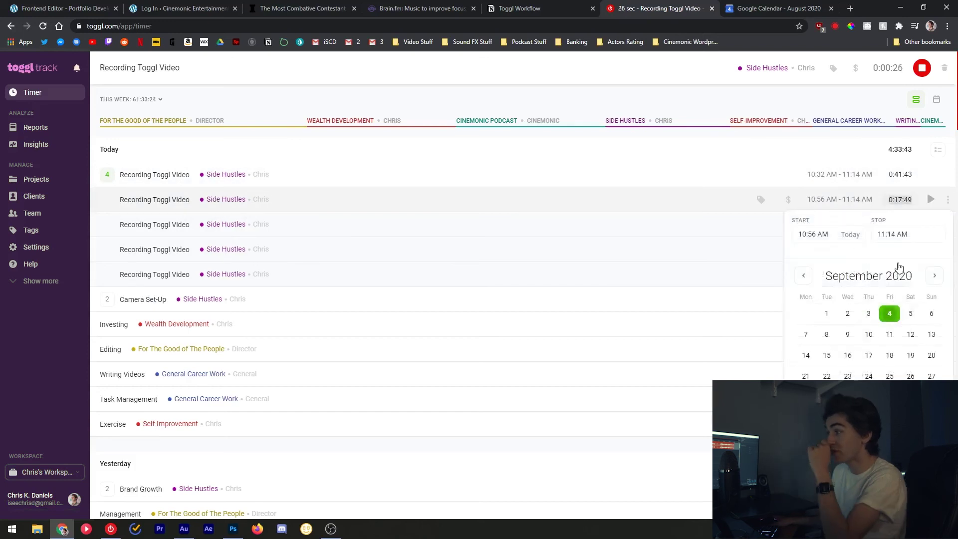
left_click(895, 234)
key("BackSpace")
type("7")
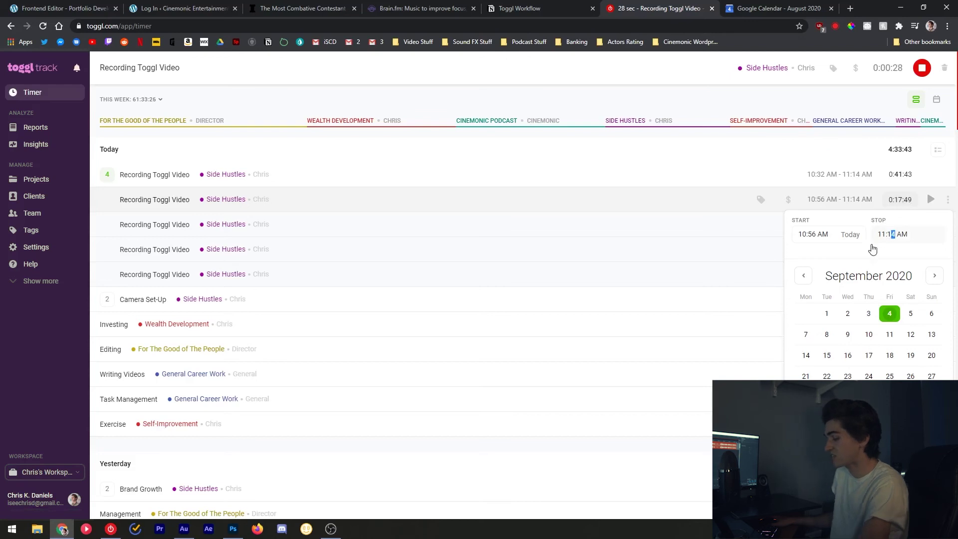
left_click(722, 184)
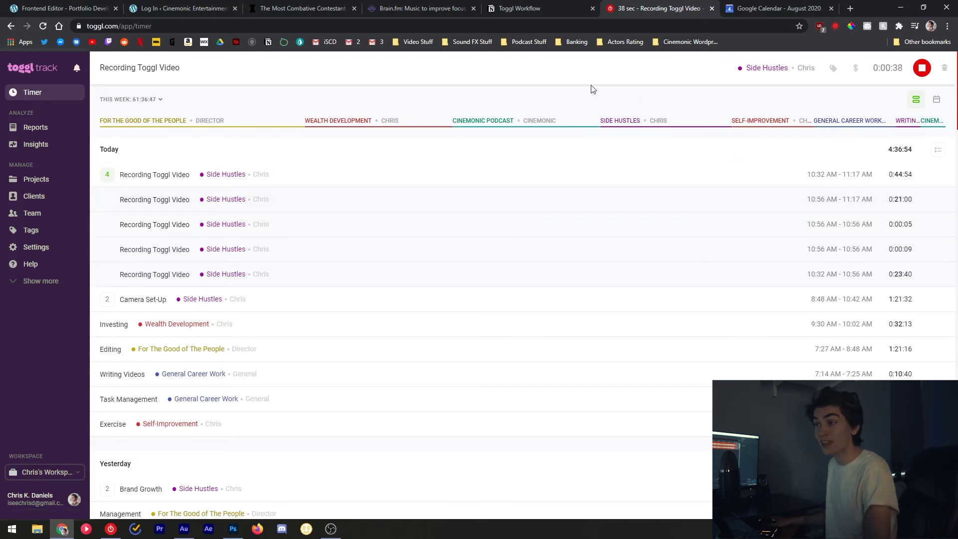
Step: Reassign the whole group of Recording Toggl Video entries to the School project
mouse_move(548, 119)
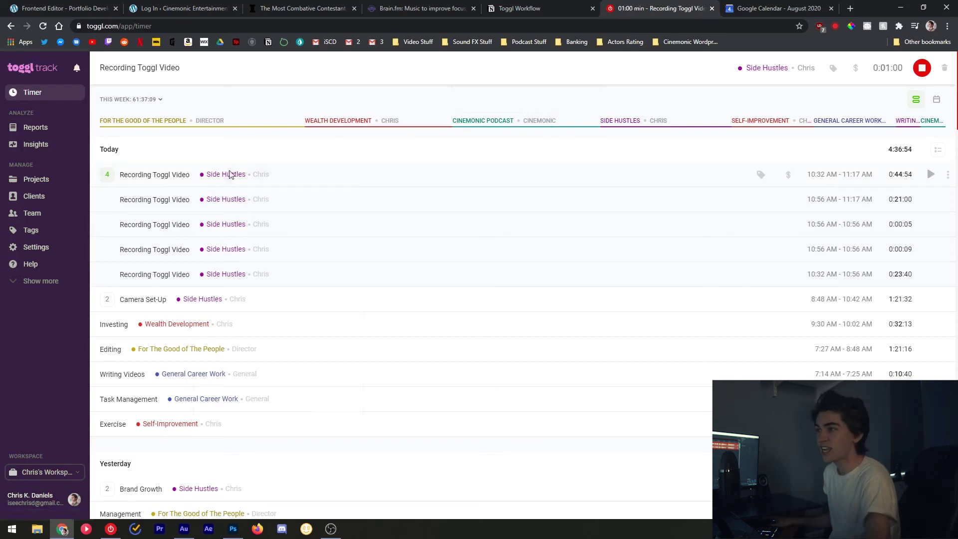
left_click(224, 174)
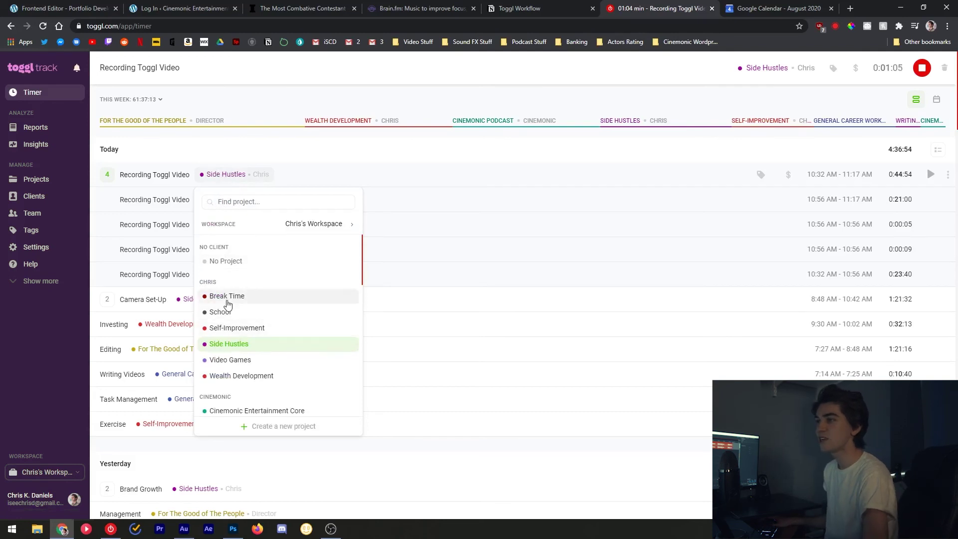
scroll(237, 312, "down", 1)
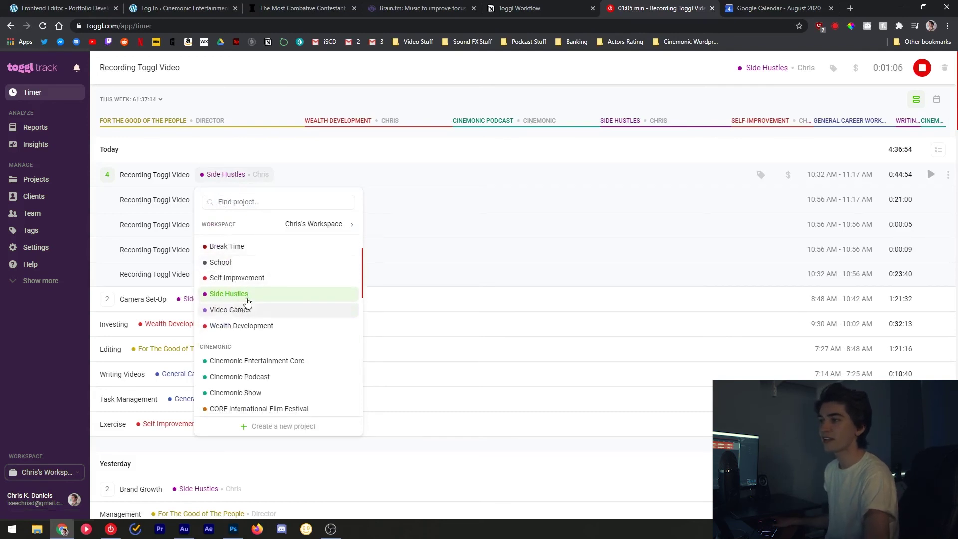
left_click(235, 266)
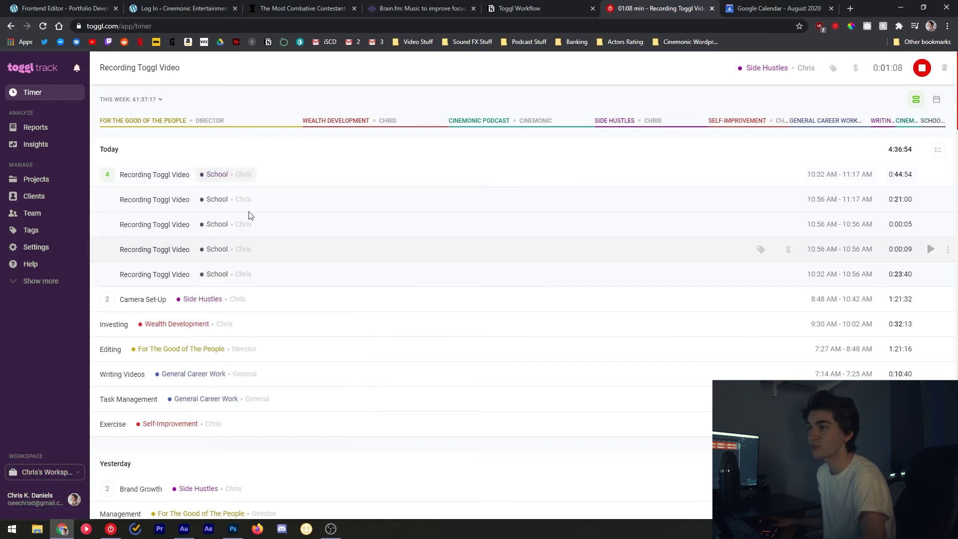
Step: Return the Recording Toggl Video group to the Side Hustles project and collapse it
scroll(197, 188, "down", 1)
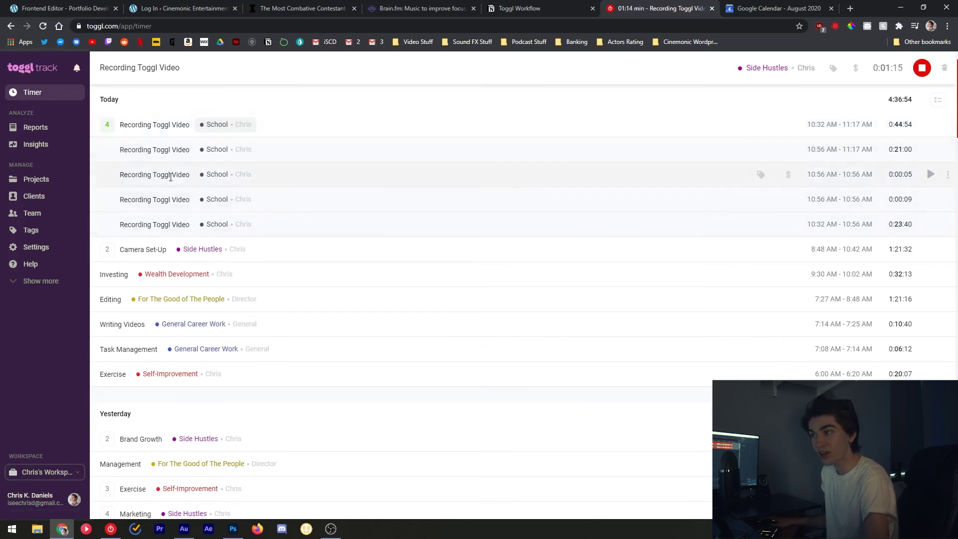
left_click(215, 131)
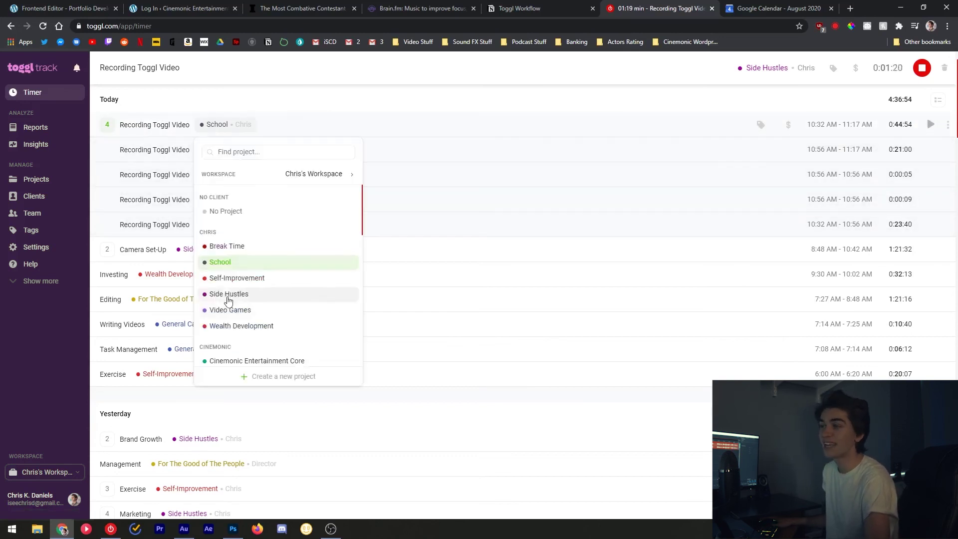
left_click(223, 297)
left_click(109, 128)
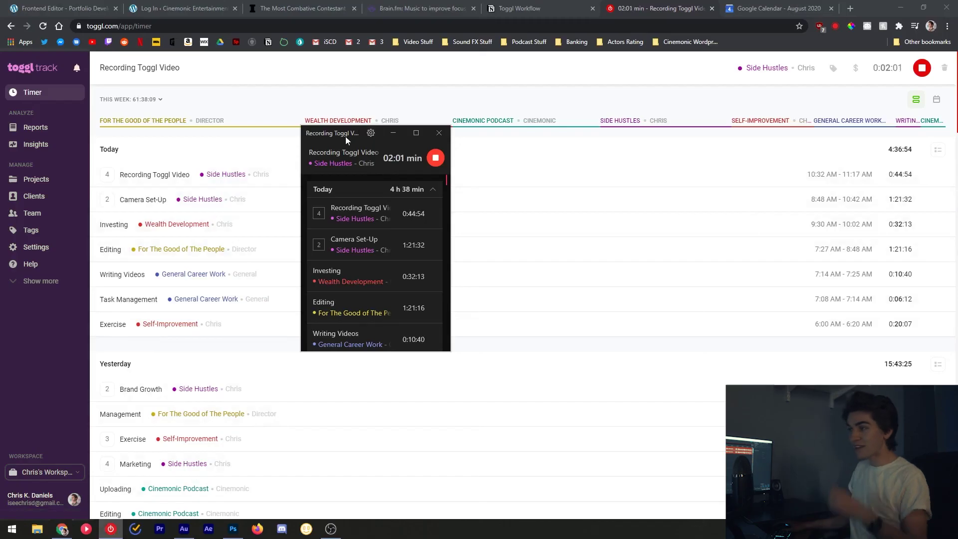
Step: Bring up the Toggl Desktop timer window over the browser and shift it slightly
left_click_drag(345, 136, 352, 133)
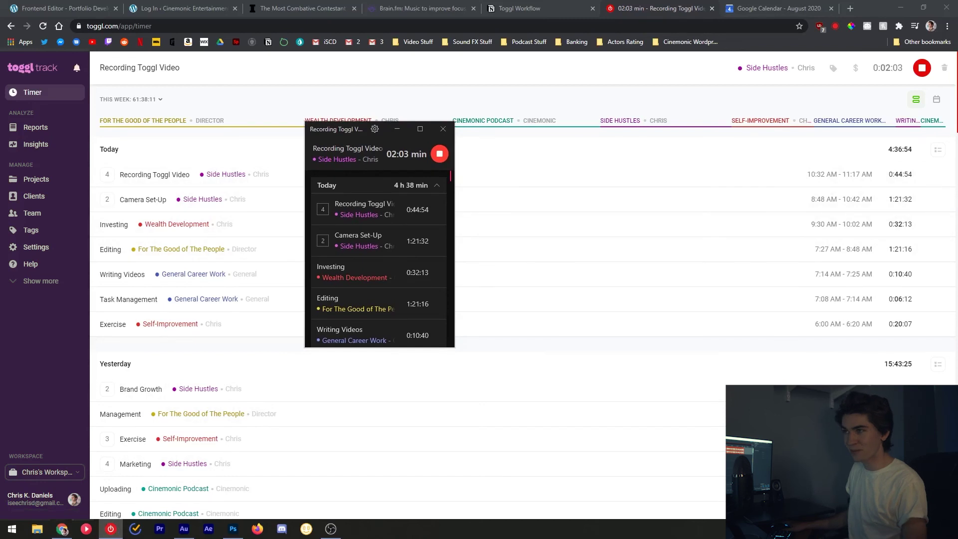